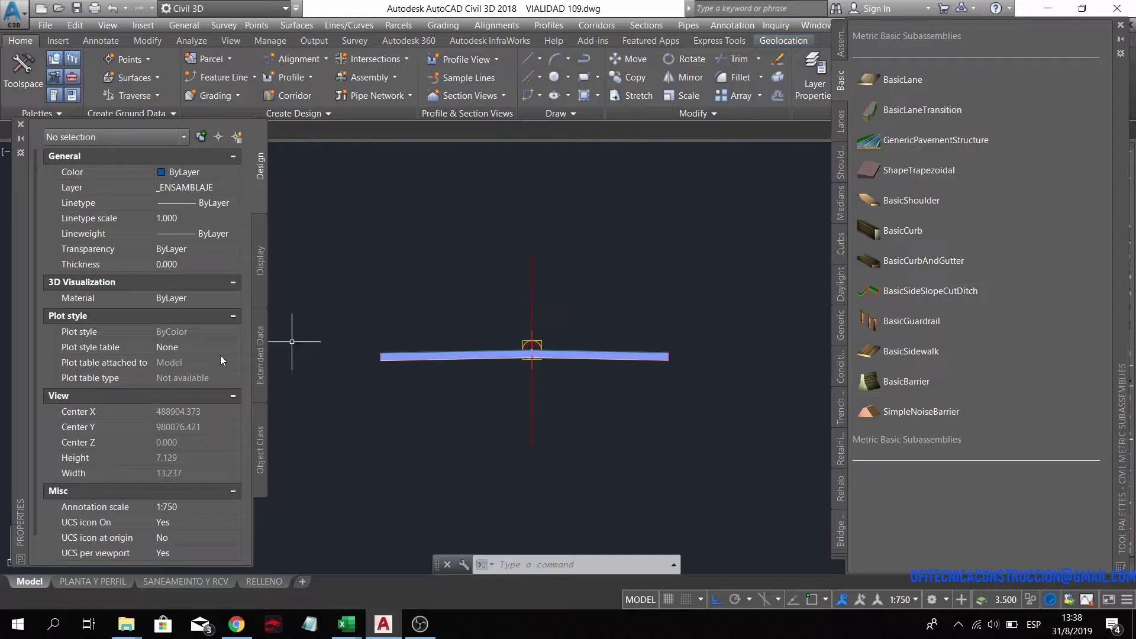
- Inspect the left BasicLane subassembly: 4.000 m width, 0.200 m depth, -2.00% slope
scroll(202, 363, "down", 2)
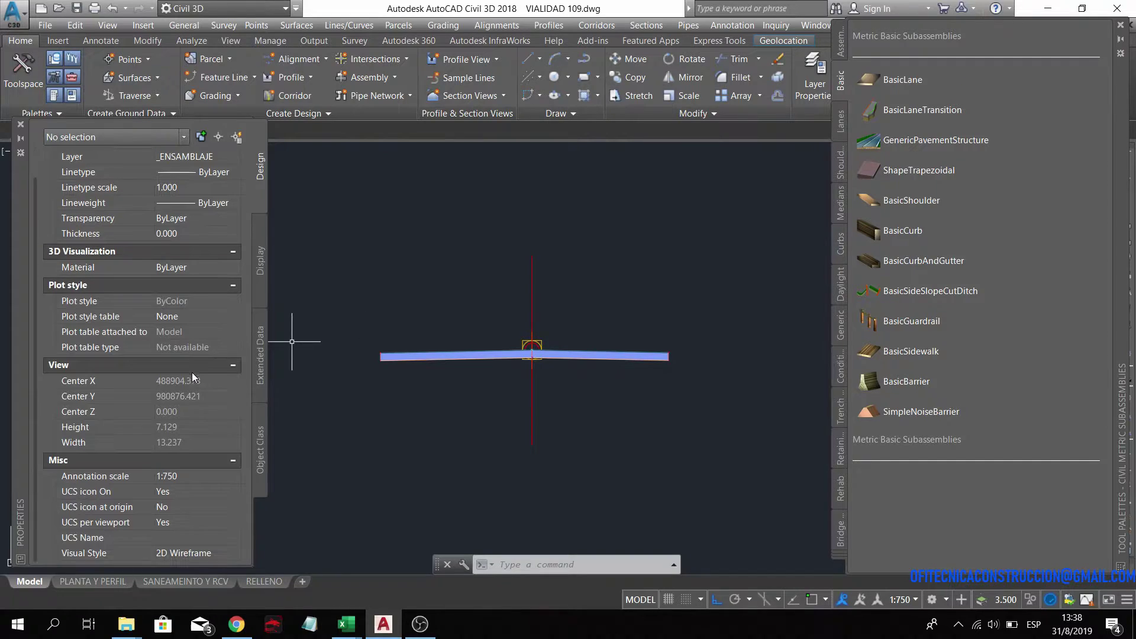
left_click(474, 353)
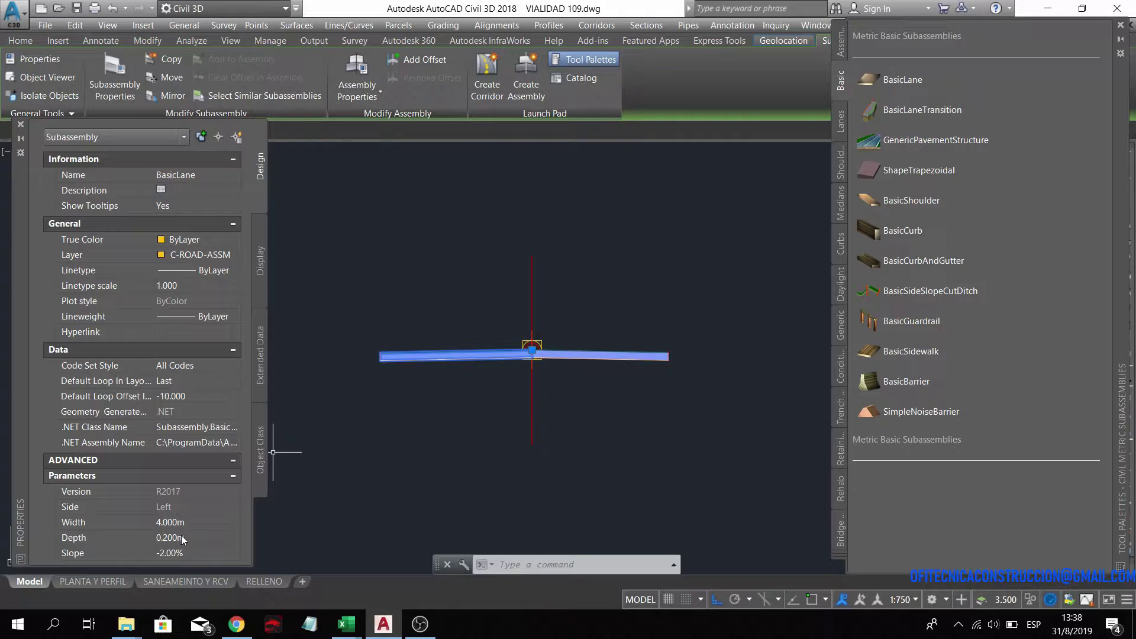
key("Escape")
- Review the Link and Point codes in Assembly Properties, then close the Properties palette
left_click(522, 353)
right_click(518, 358)
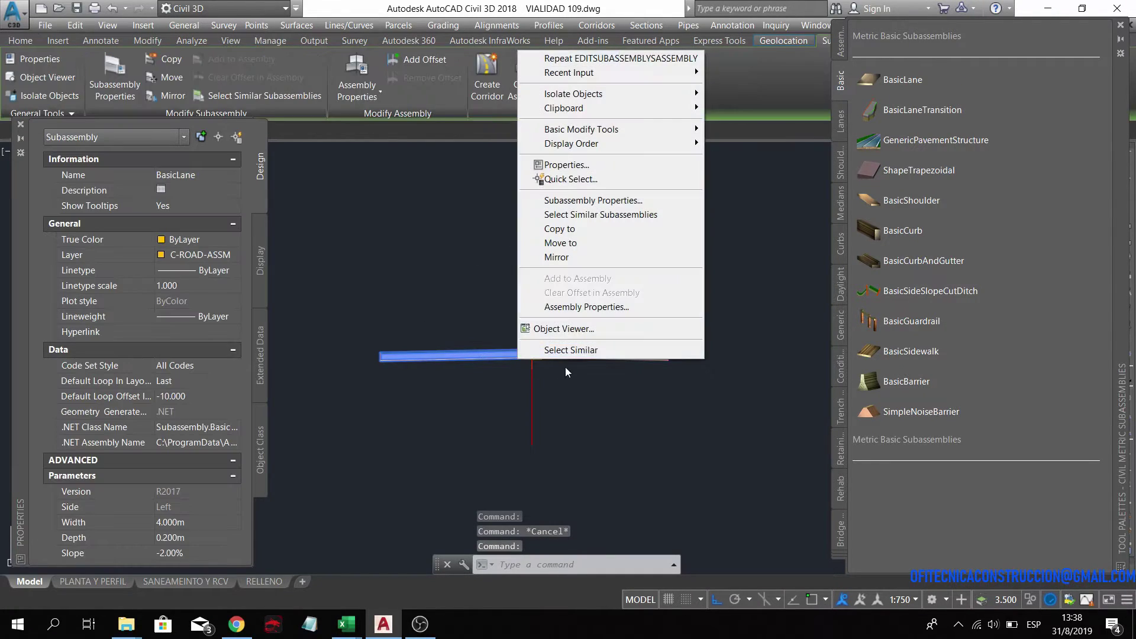
left_click(604, 307)
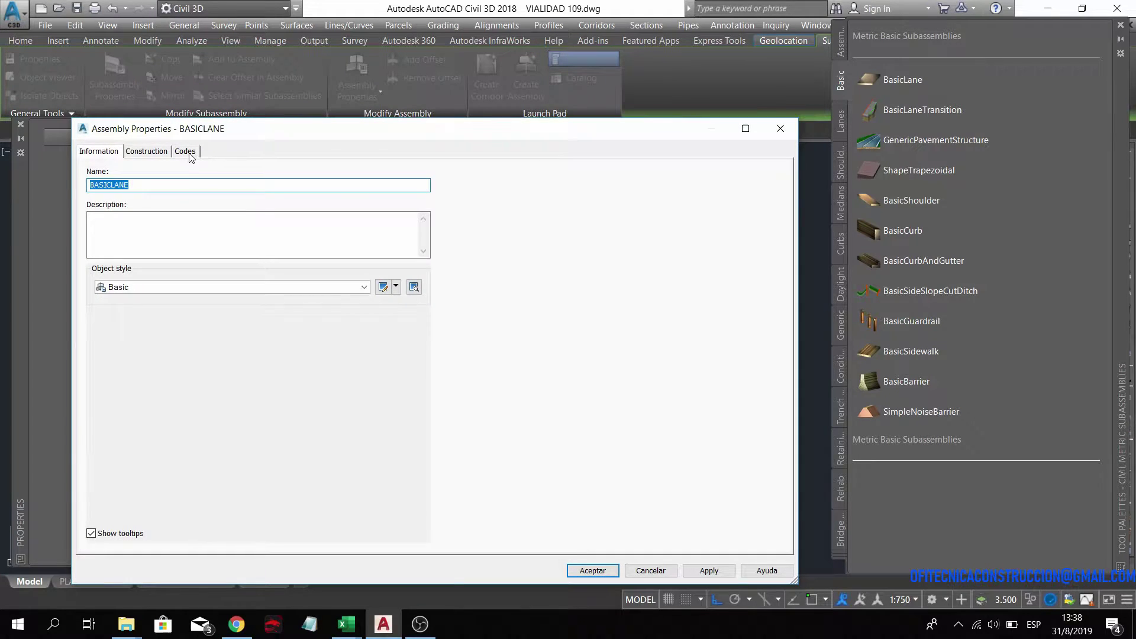
left_click(185, 151)
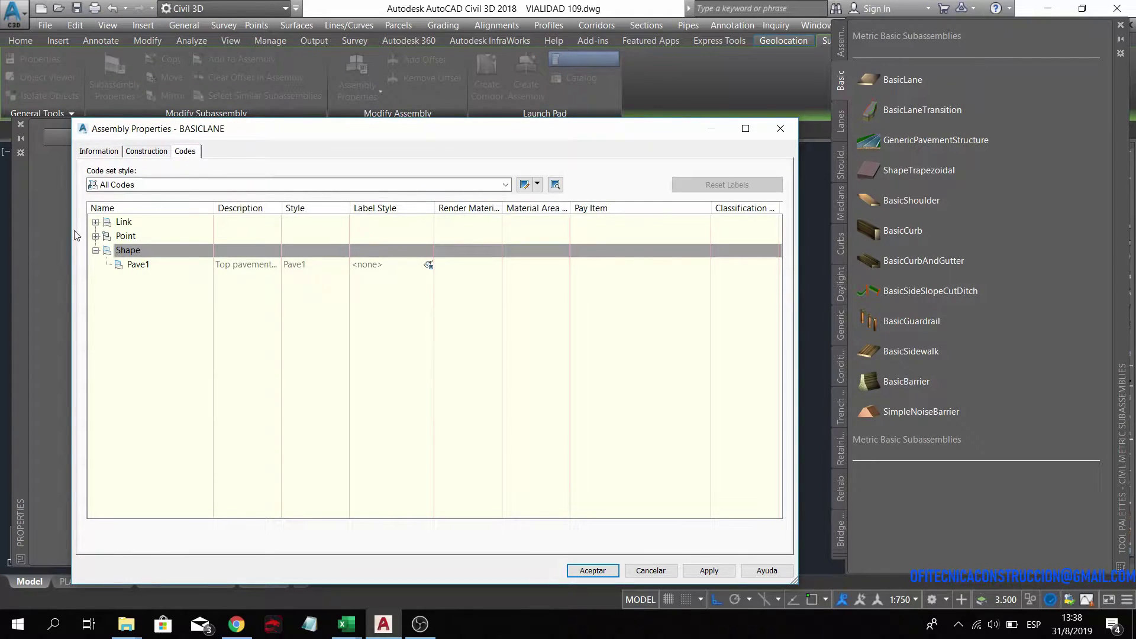
left_click(94, 222)
left_click(94, 307)
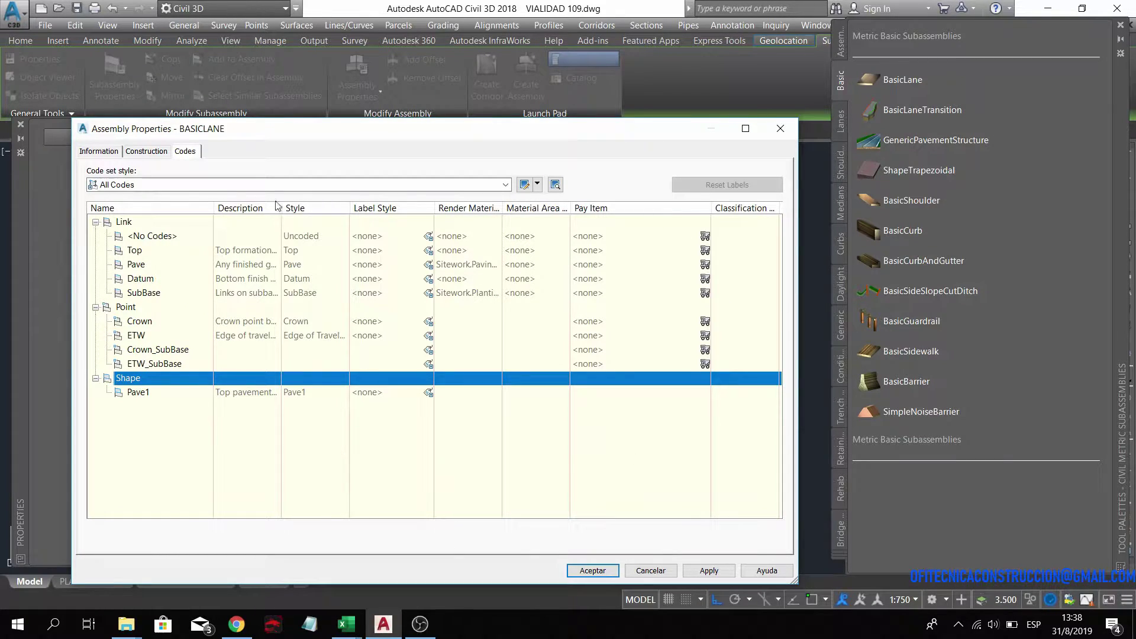
left_click(780, 128)
mouse_move(19, 266)
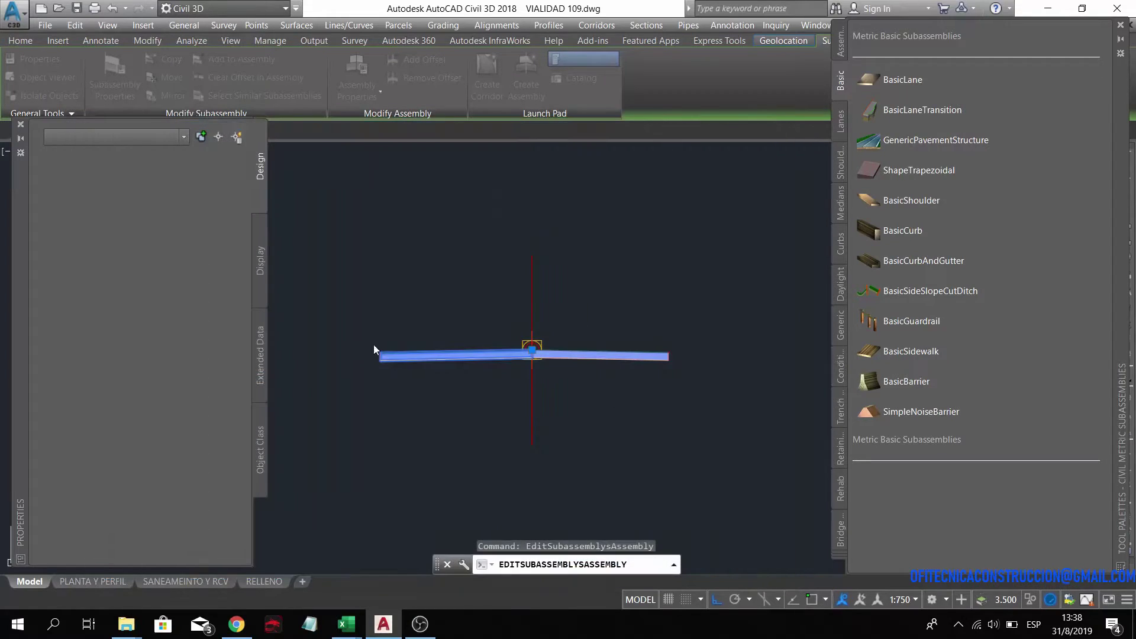
left_click(20, 124)
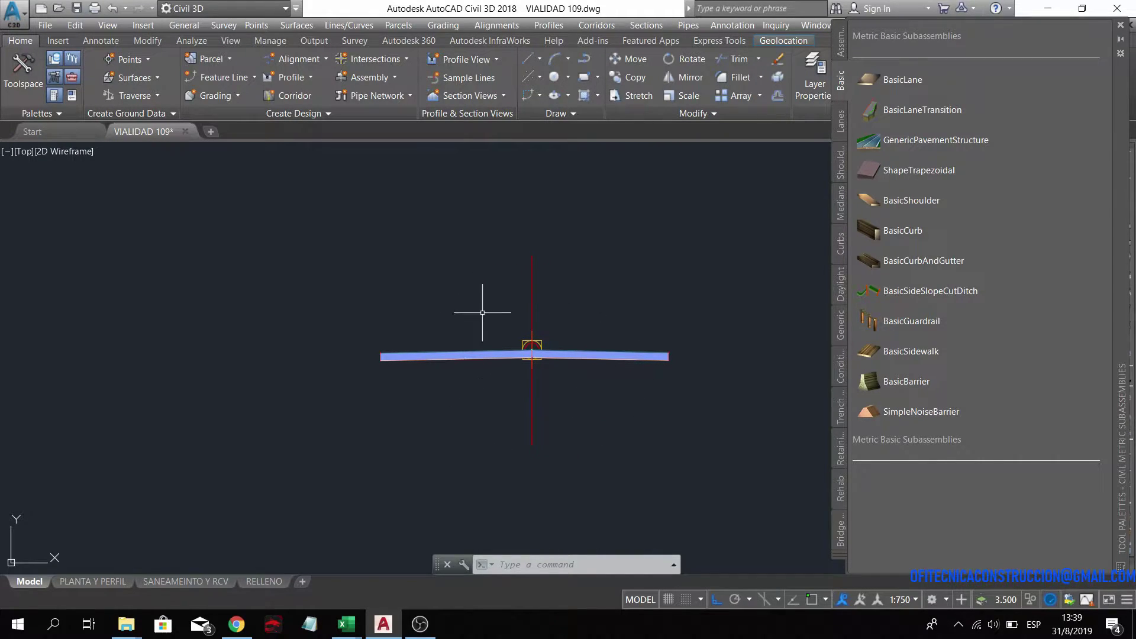
- Launch Autodesk Subassembly Composer from its folder in the Windows Start menu
left_click(17, 624)
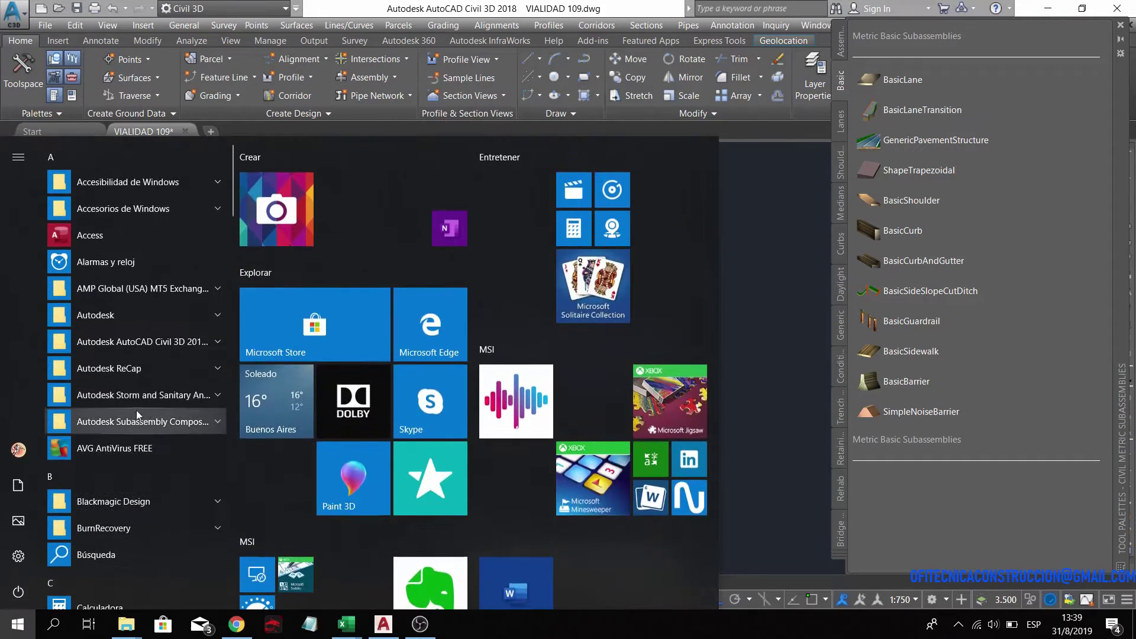
left_click(169, 421)
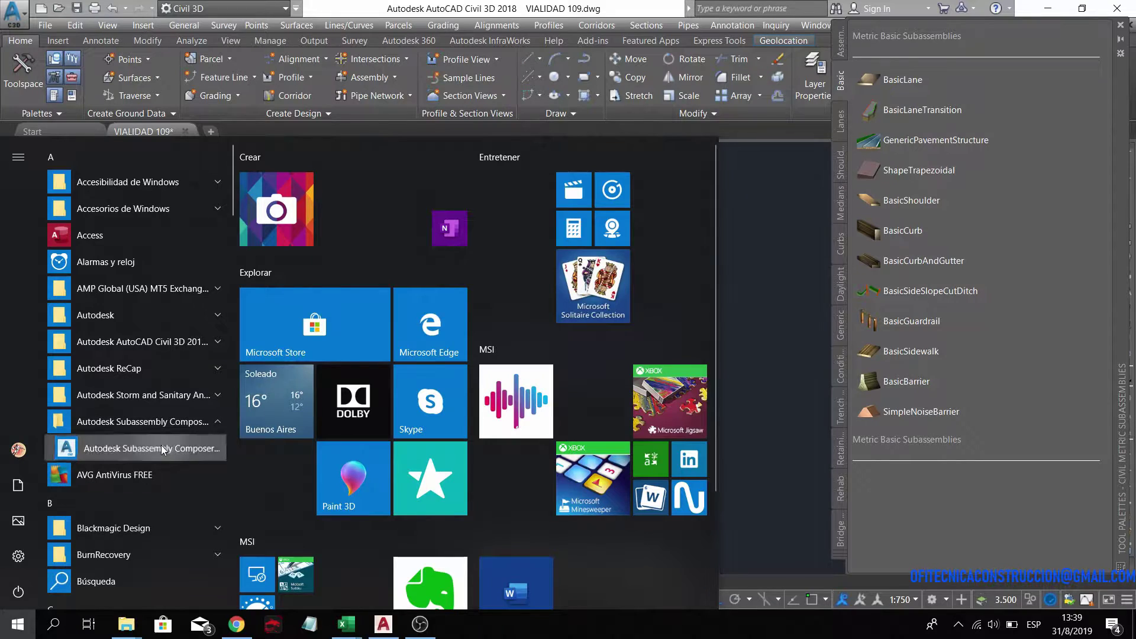
left_click(161, 447)
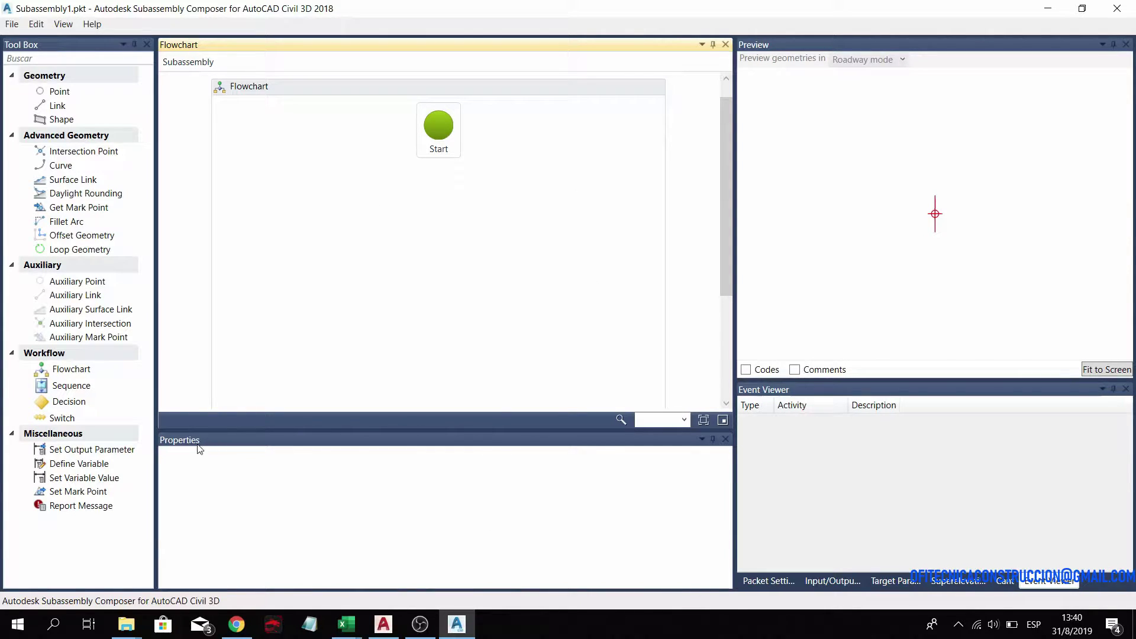
- Browse the Input/Output, Target, Superelevation, Cant and Event Viewer tabs, returning to Packet Settings
left_click(239, 520)
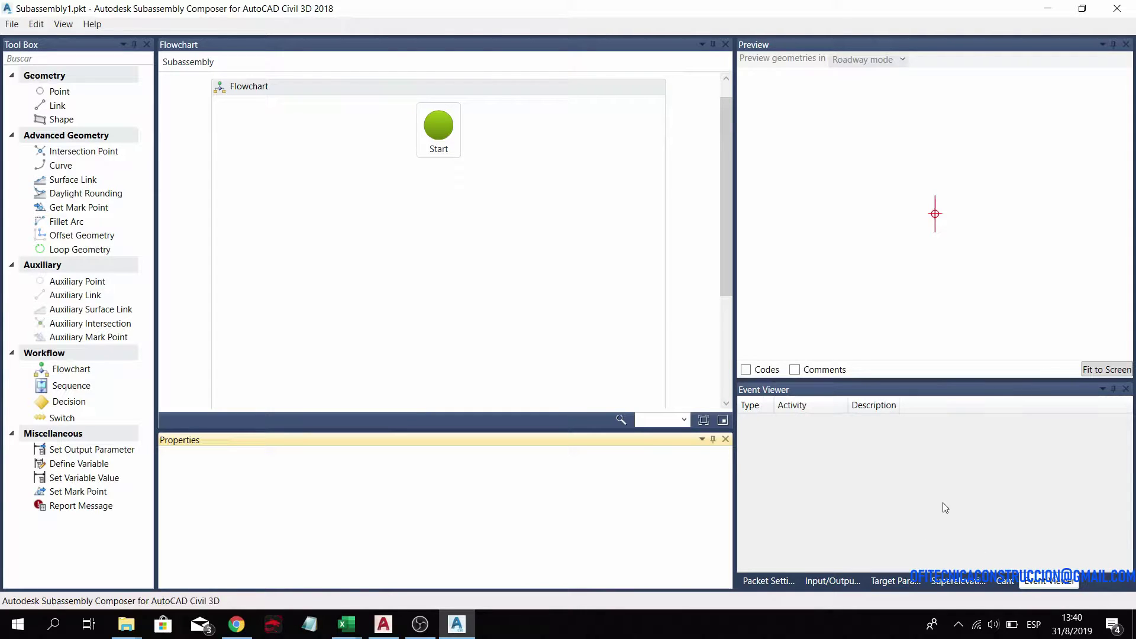
left_click(772, 582)
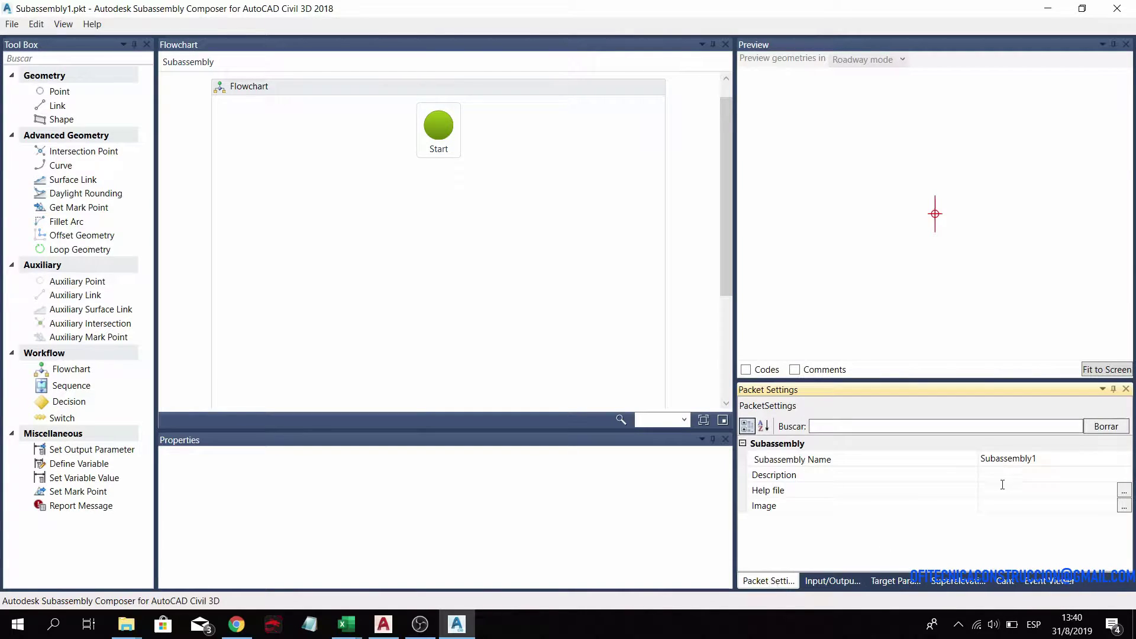
left_click(823, 582)
left_click(779, 584)
left_click(825, 580)
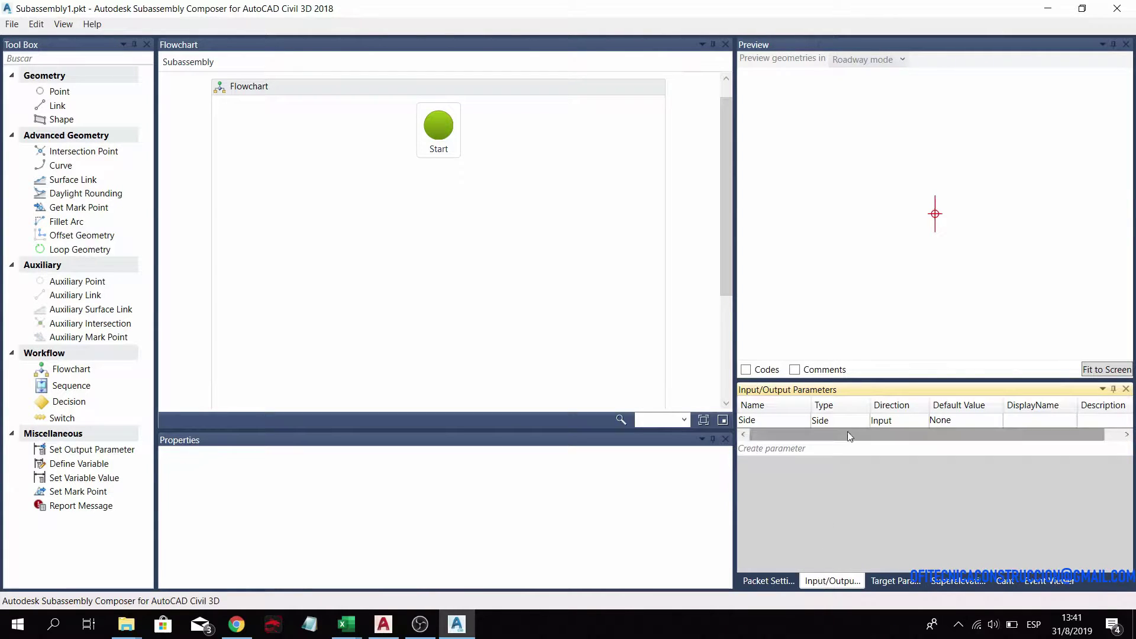
left_click(894, 585)
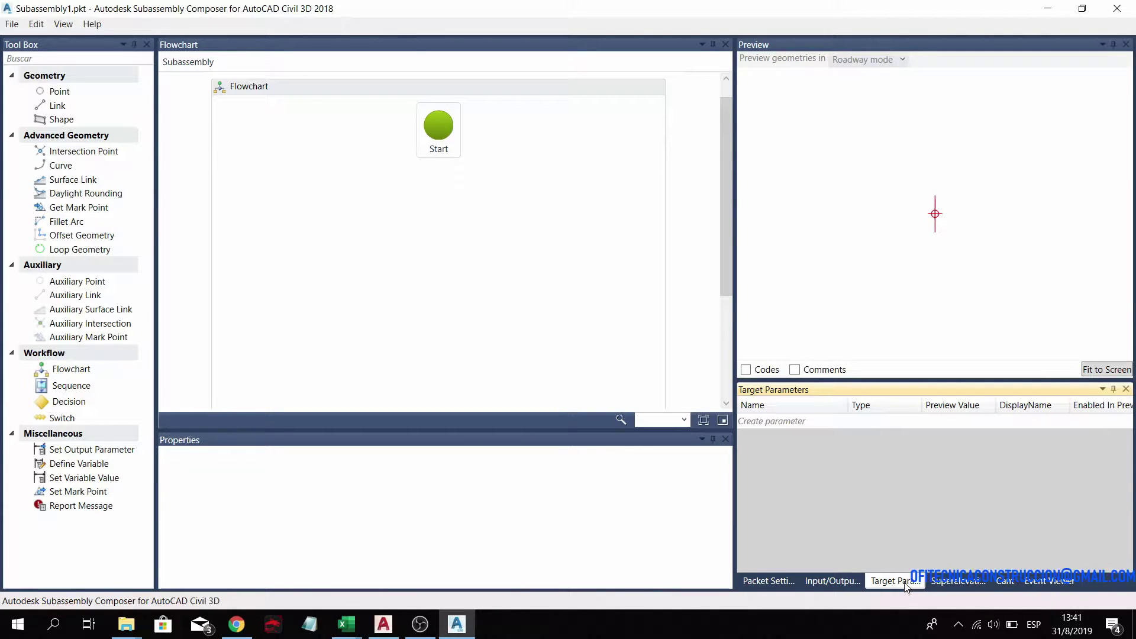
left_click(952, 587)
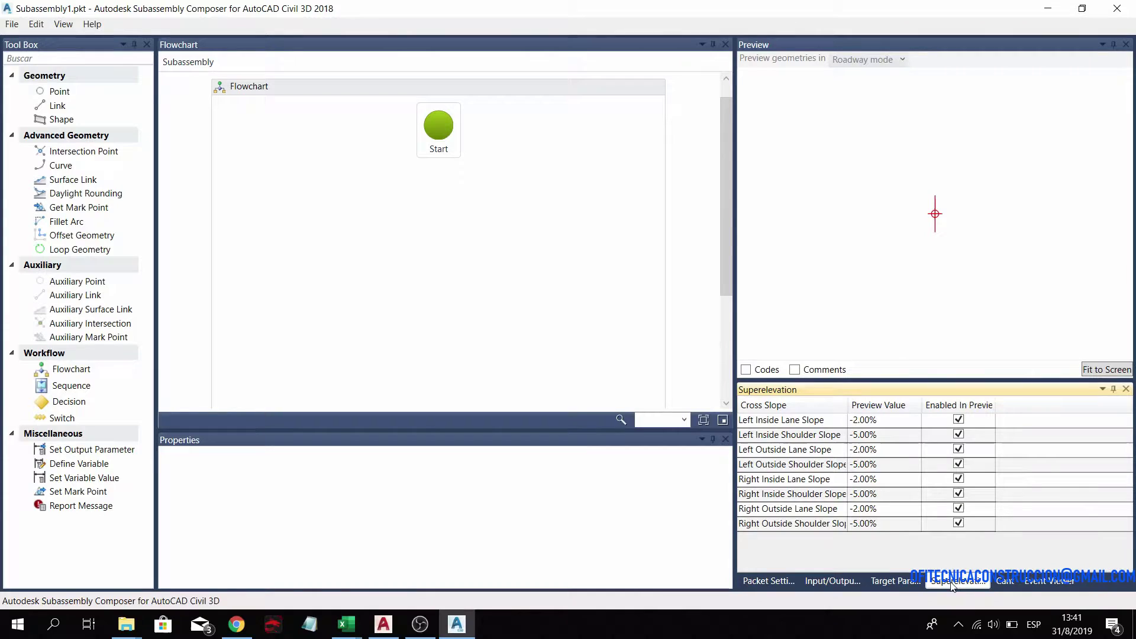
left_click(1004, 585)
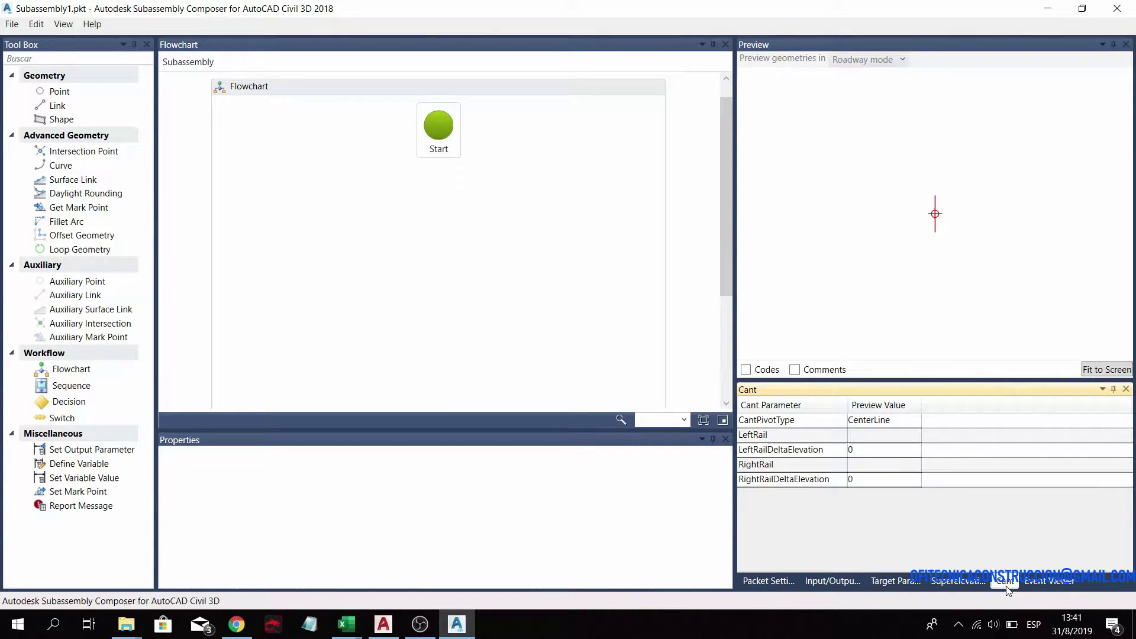
left_click(1047, 582)
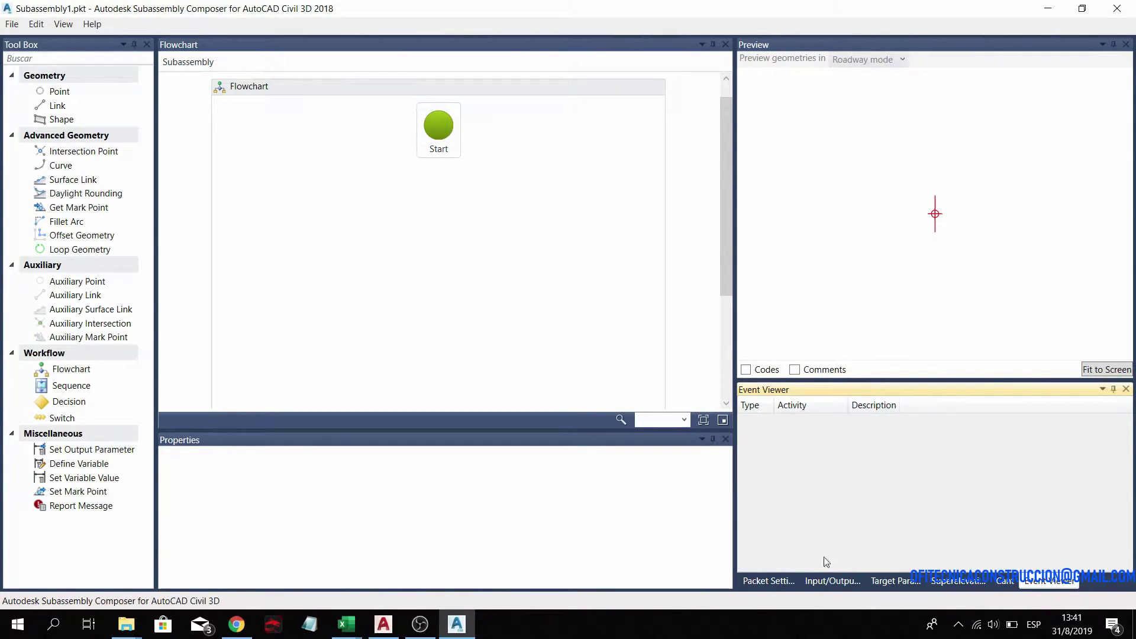
left_click(769, 580)
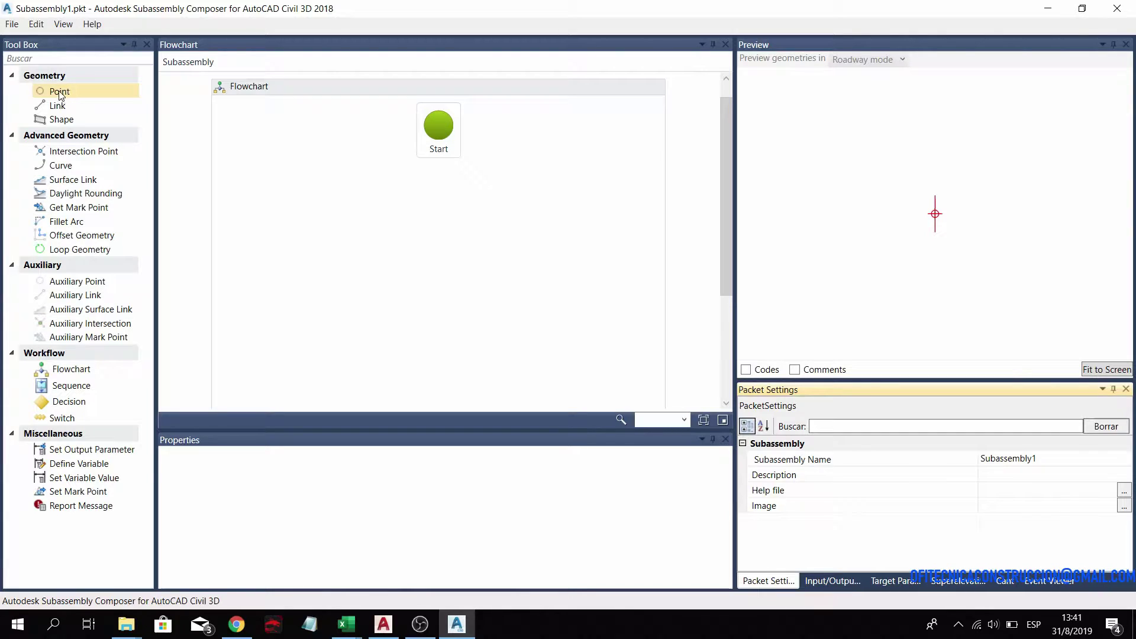
- Add point P1 below Start in the flowchart with point code Crown
mouse_move(59, 95)
left_mouse_down()
mouse_move(478, 214)
mouse_move(462, 195)
left_mouse_up()
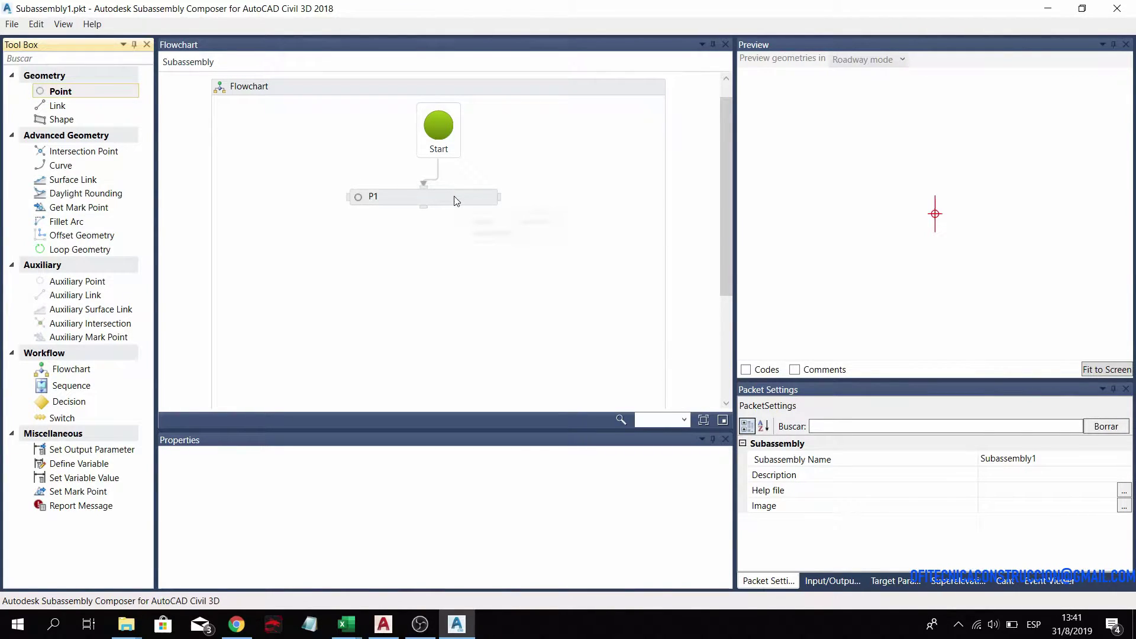
left_click(456, 201)
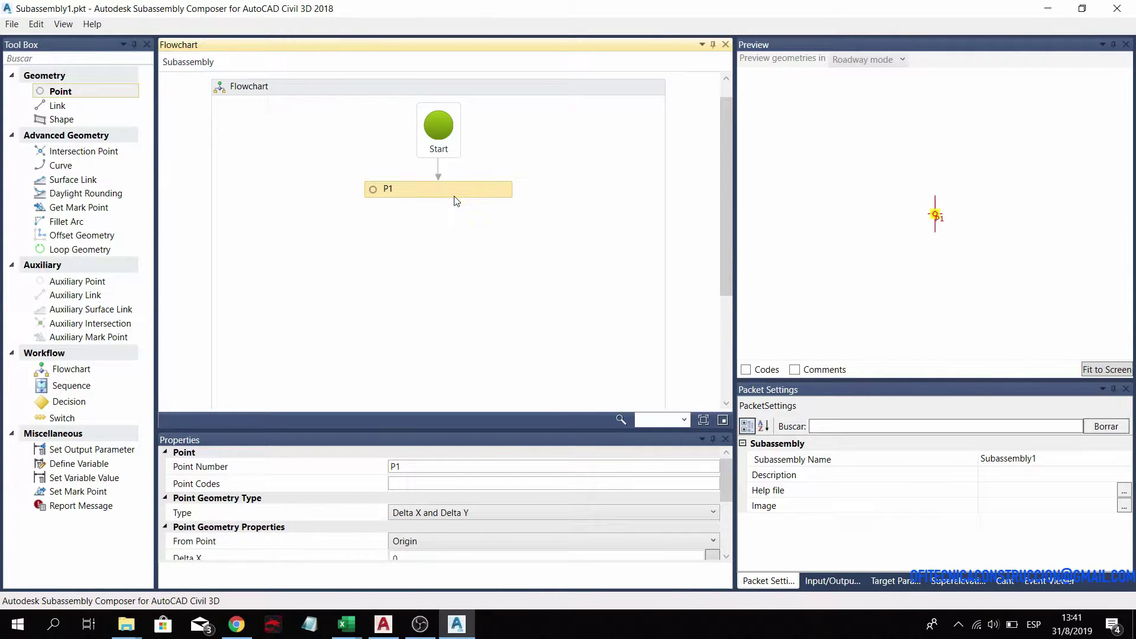
left_click(441, 467)
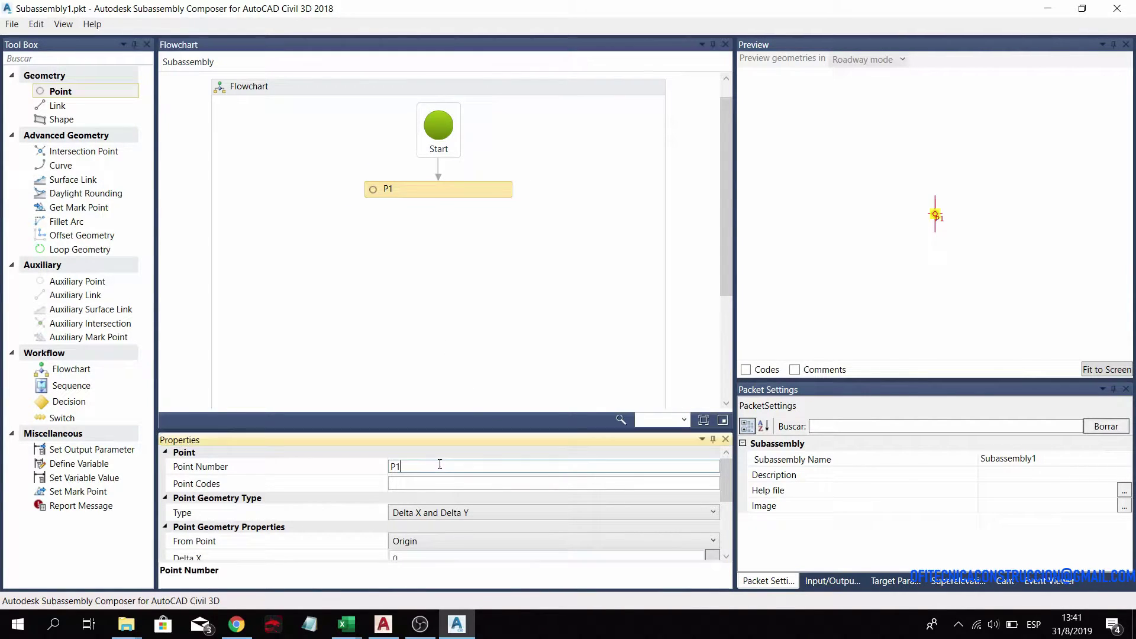
left_click(429, 483)
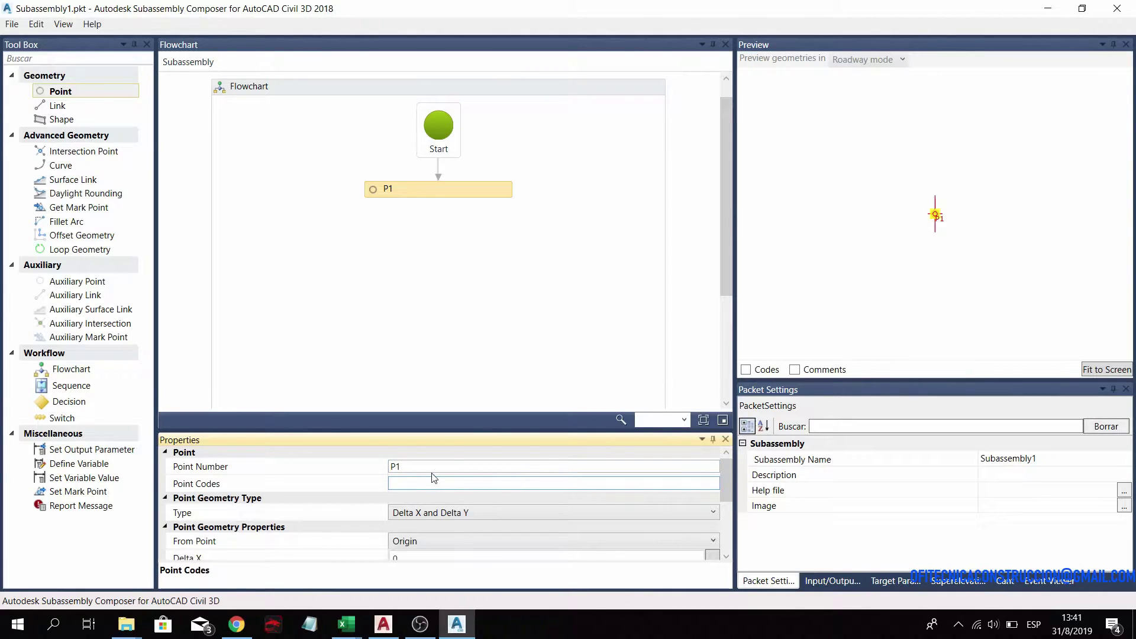
scroll(463, 478, "down", 2)
scroll(463, 479, "up", 2)
type("C")
type("rown")
type("\"")
left_click(423, 466)
left_click(746, 373)
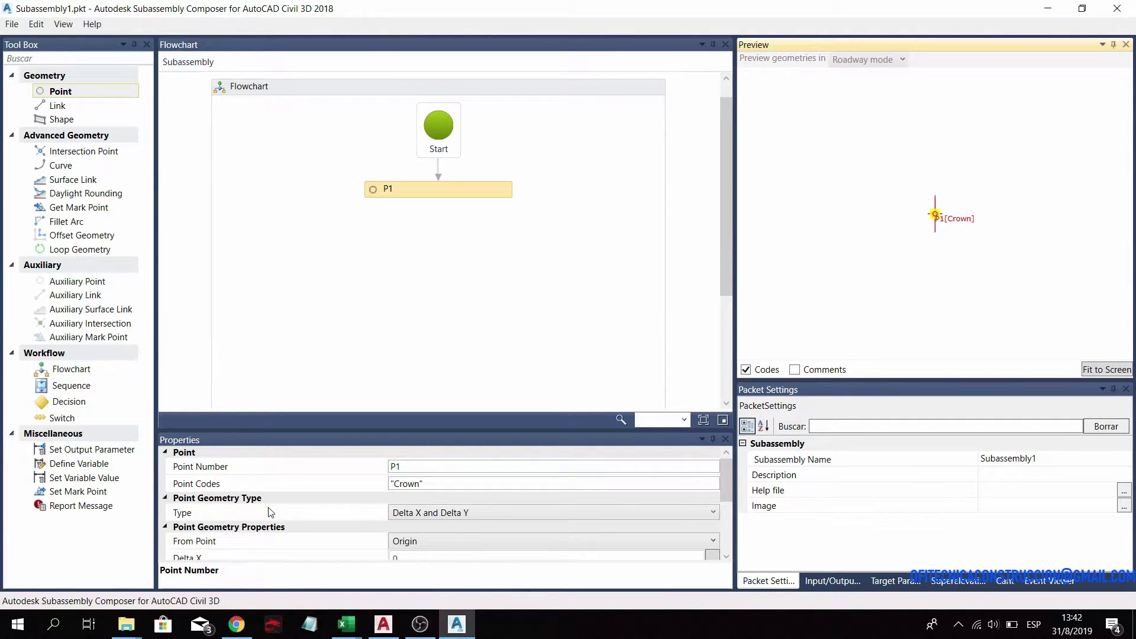
- Set P1's geometry type to Angle and Distance
scroll(270, 512, "down", 1)
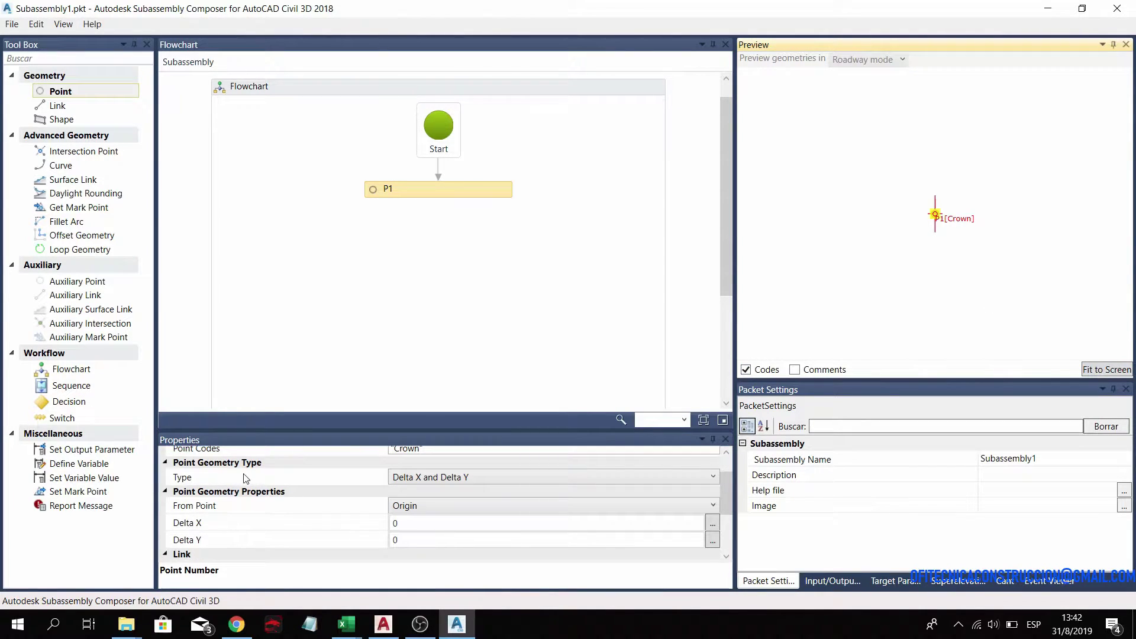
left_click(481, 473)
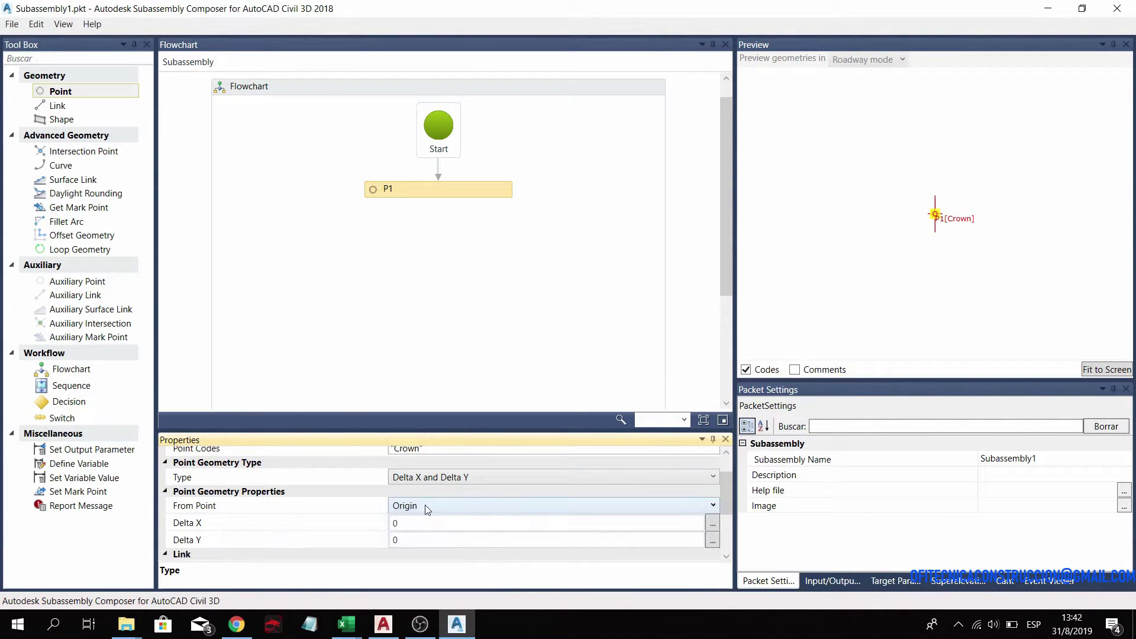
scroll(410, 521, "down", 1)
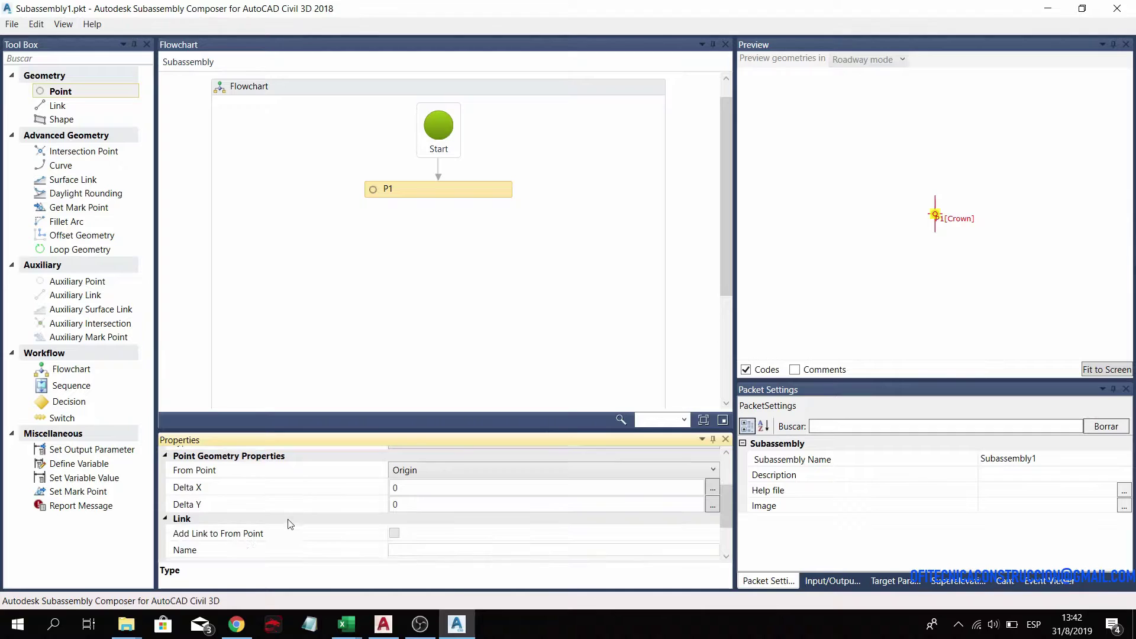
scroll(434, 497, "down", 1)
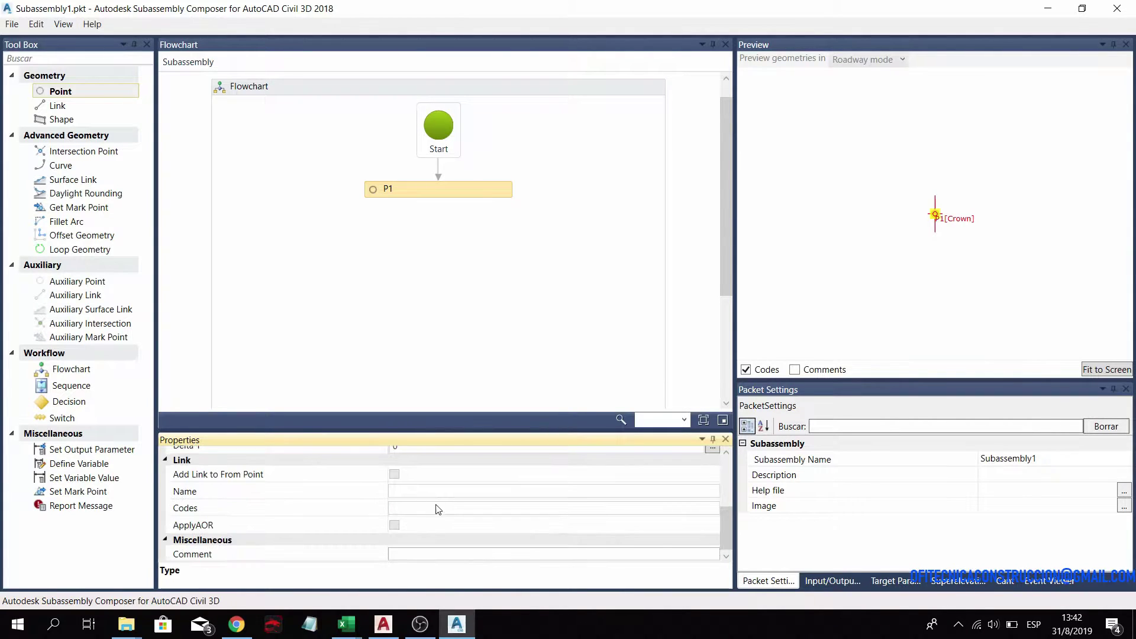
scroll(436, 521, "up", 2)
scroll(434, 521, "down", 2)
scroll(489, 503, "up", 3)
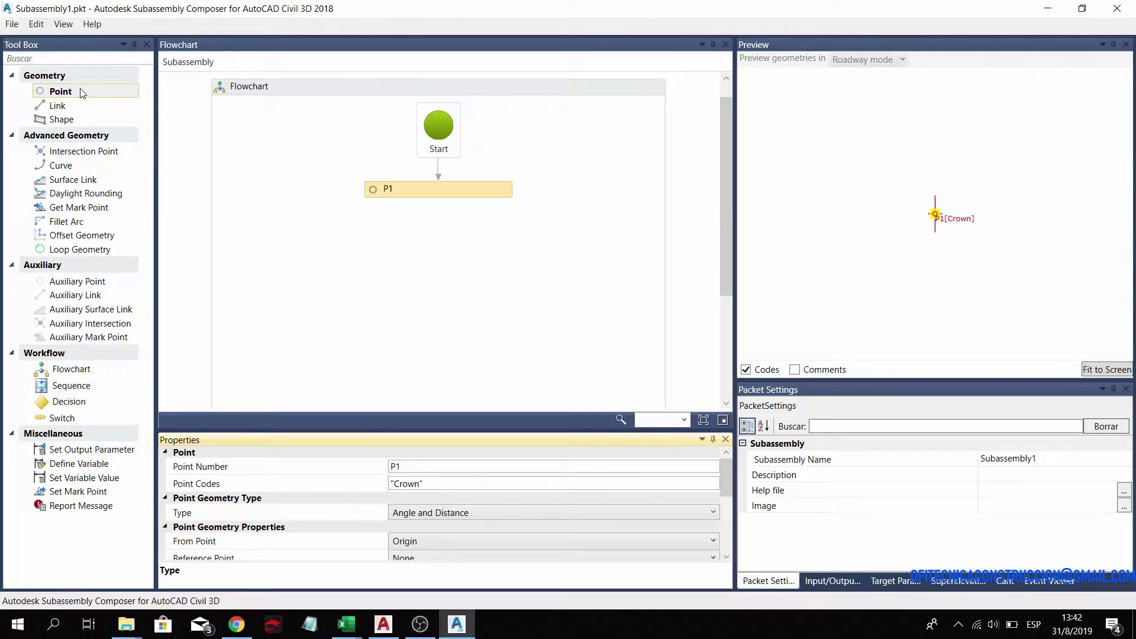
- Add point P2 after P1, coded ETW and defined by Slope and Delta X
left_click_drag(83, 93, 438, 260)
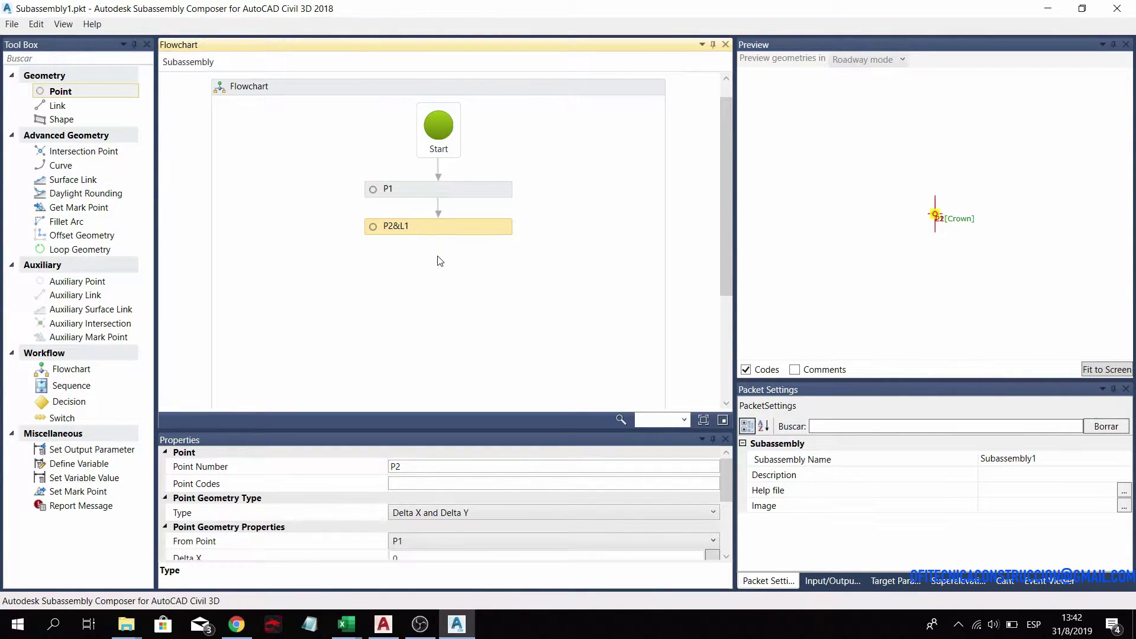
left_click(413, 485)
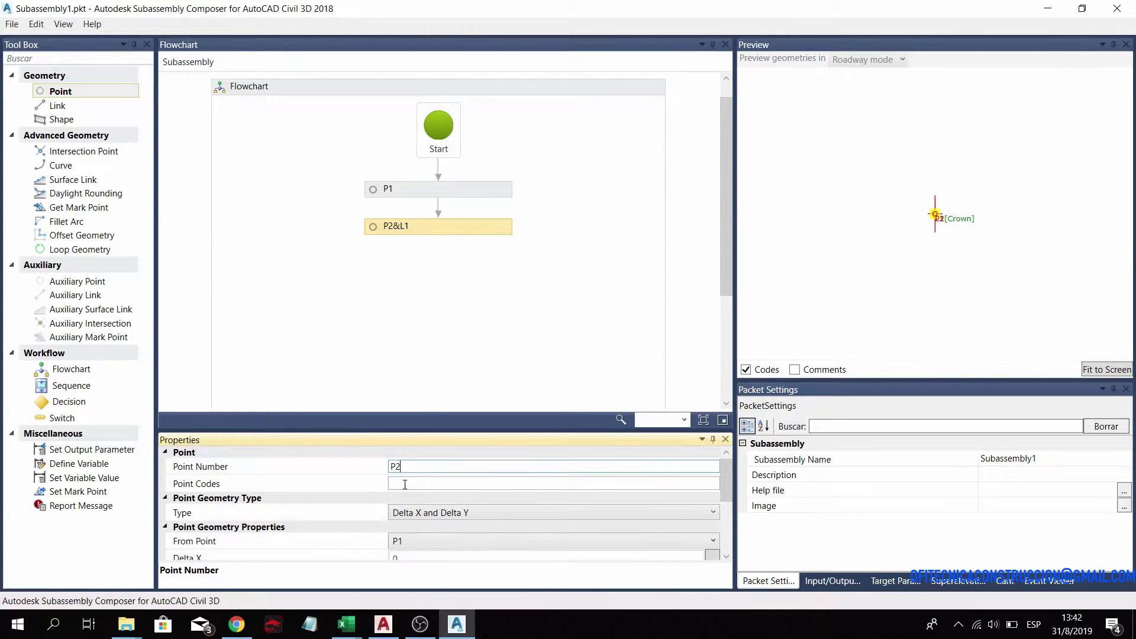
type("\"e")
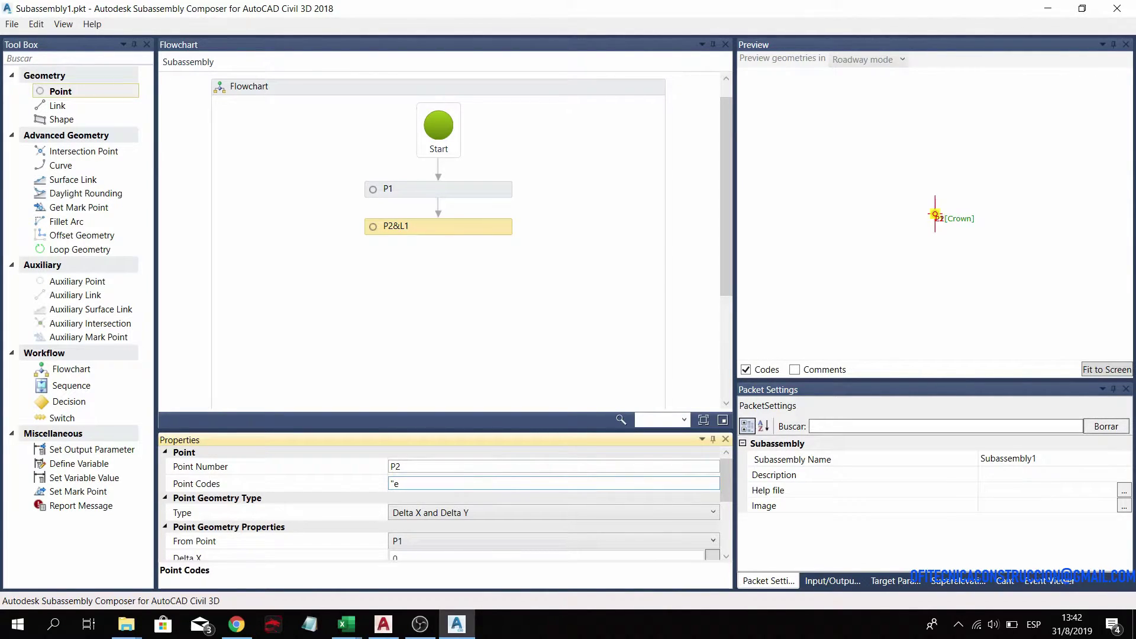
key("BackSpace")
type("ETW\"")
left_click(433, 467)
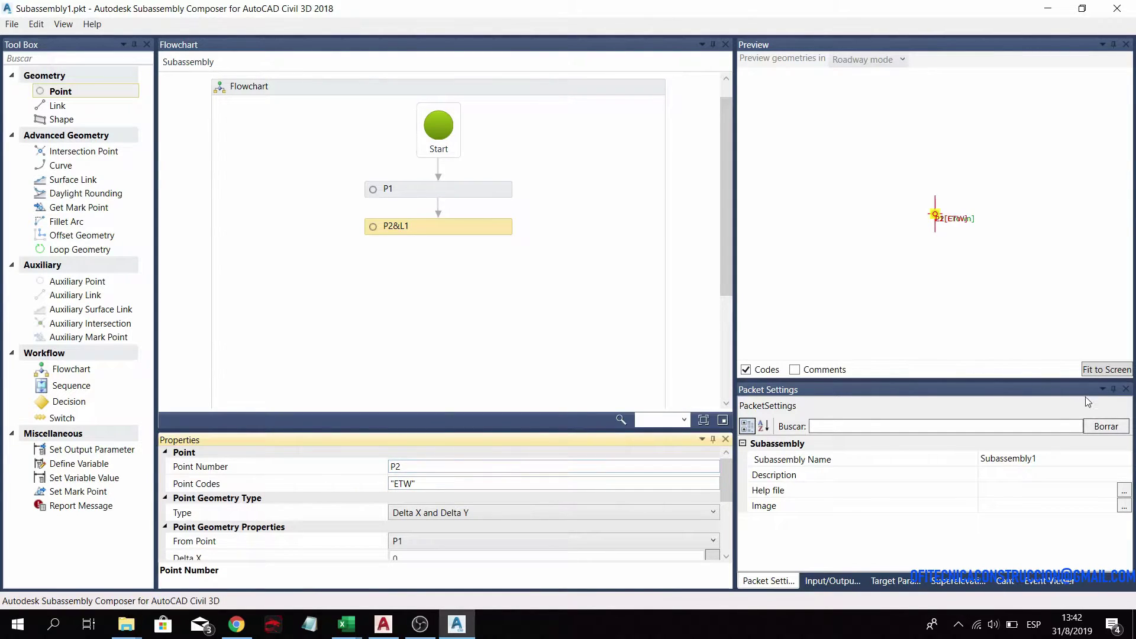
left_click(430, 514)
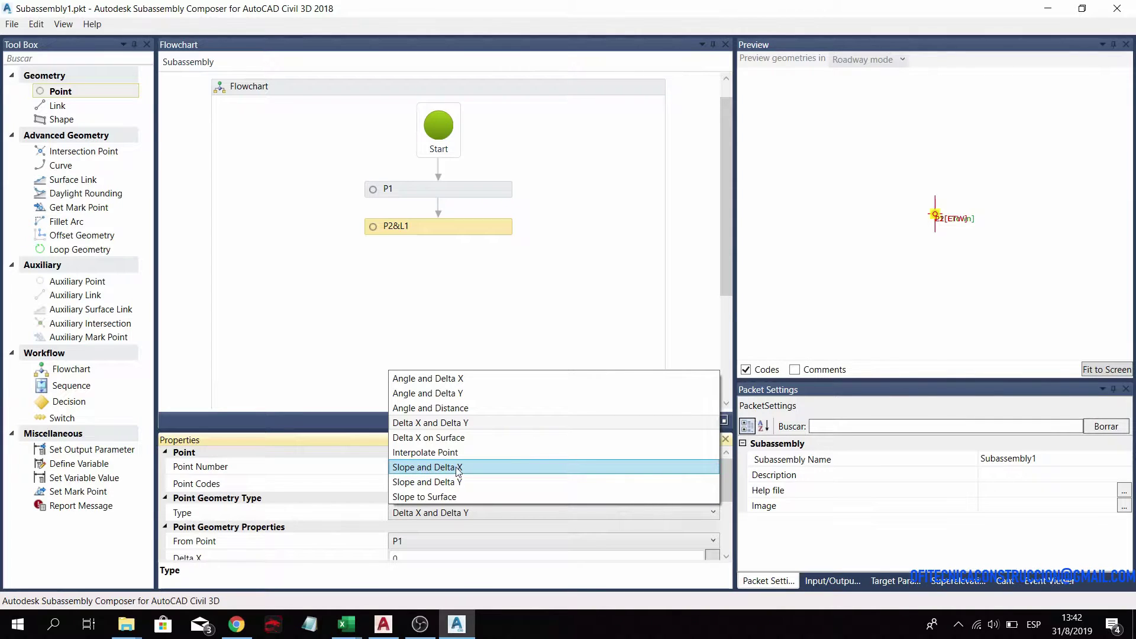
left_click(456, 468)
- Set P2's Delta X to 5 and its slope to -5.00%
scroll(352, 524, "down", 1)
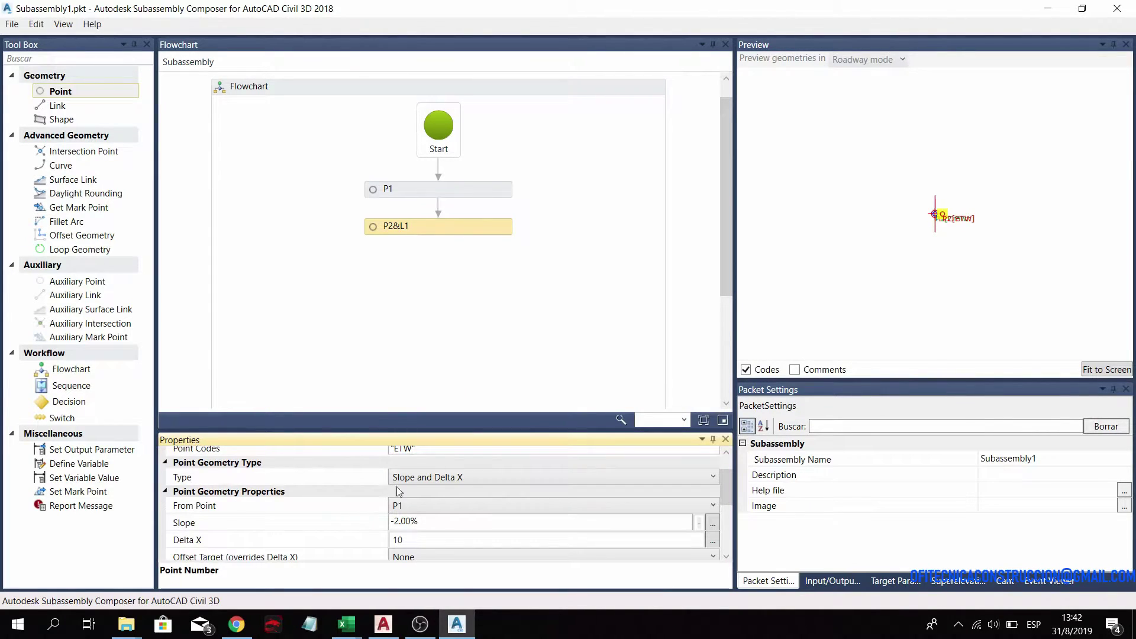
left_click(421, 522)
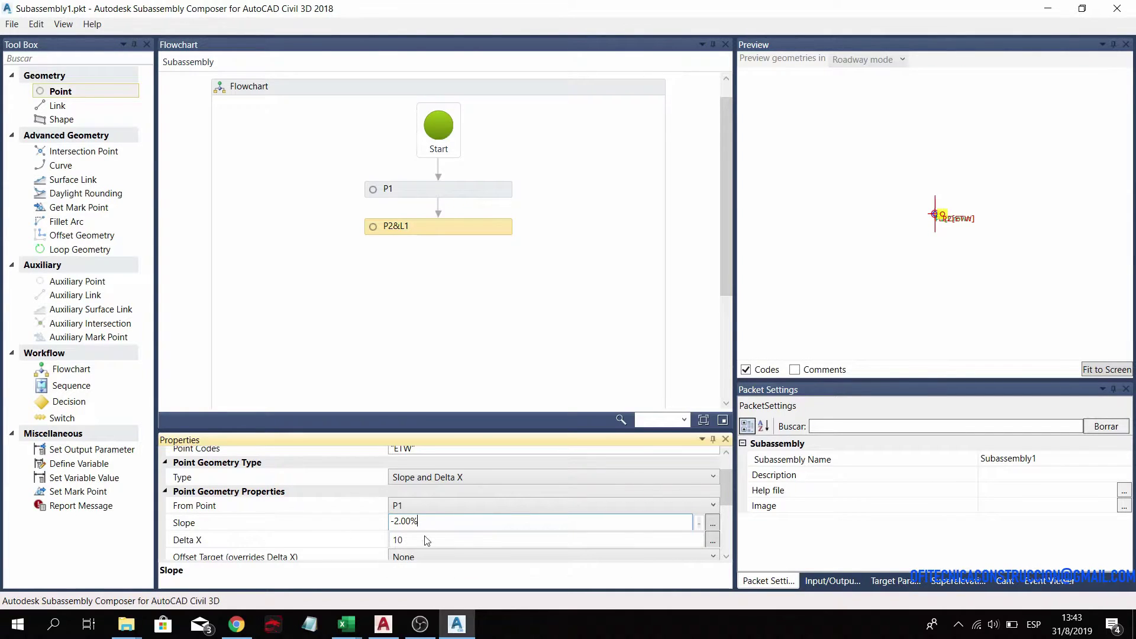
scroll(418, 539, "down", 1)
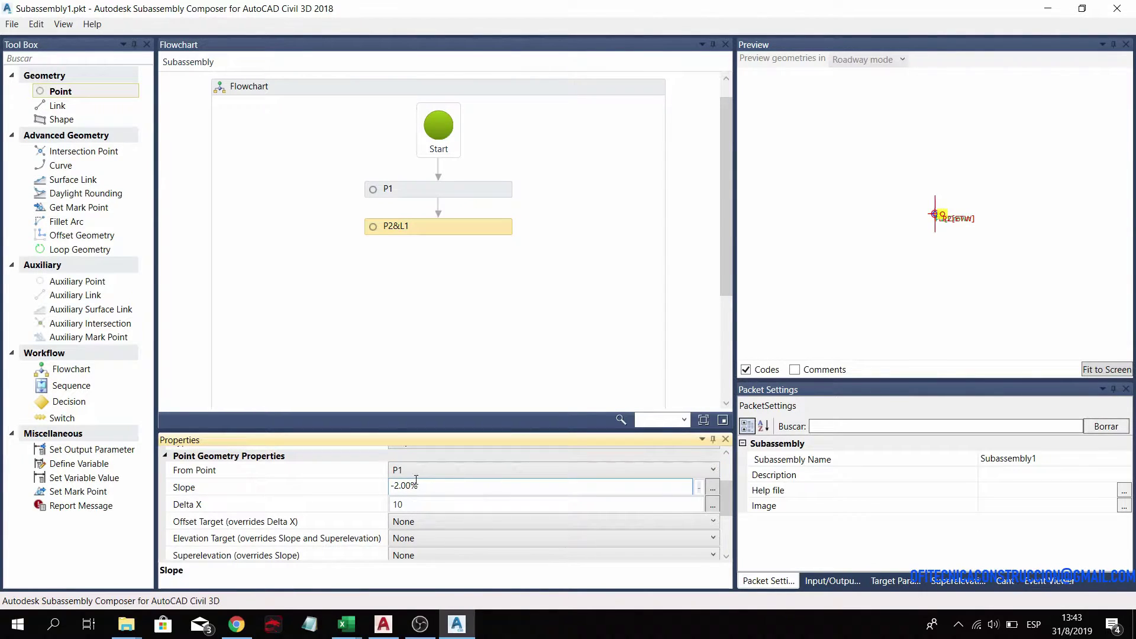
left_click(1088, 373)
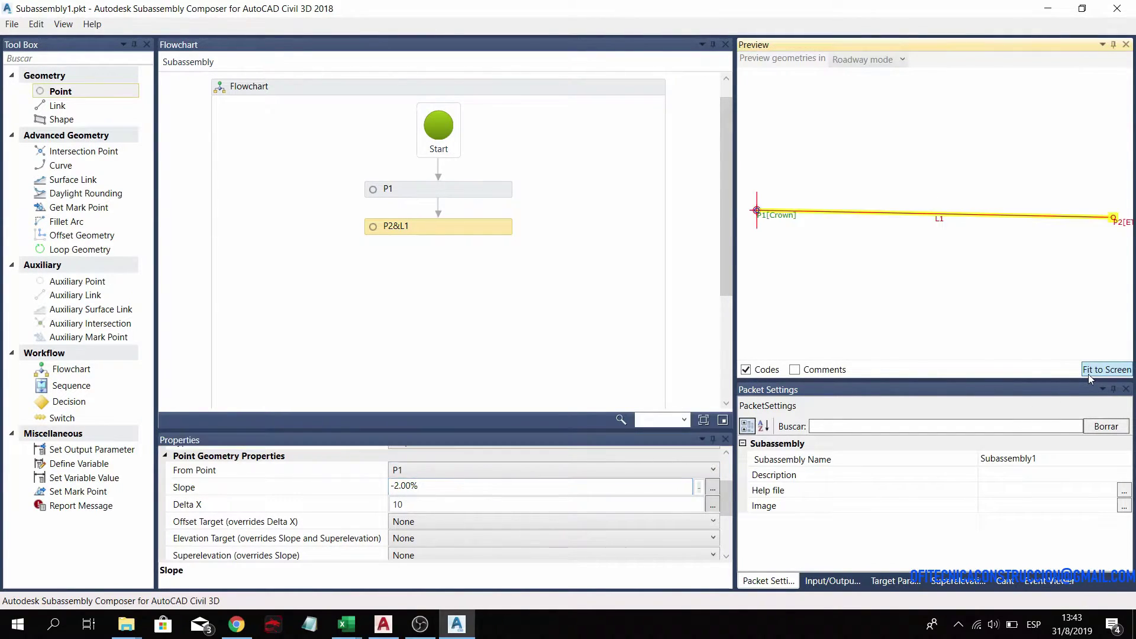
left_click(413, 506)
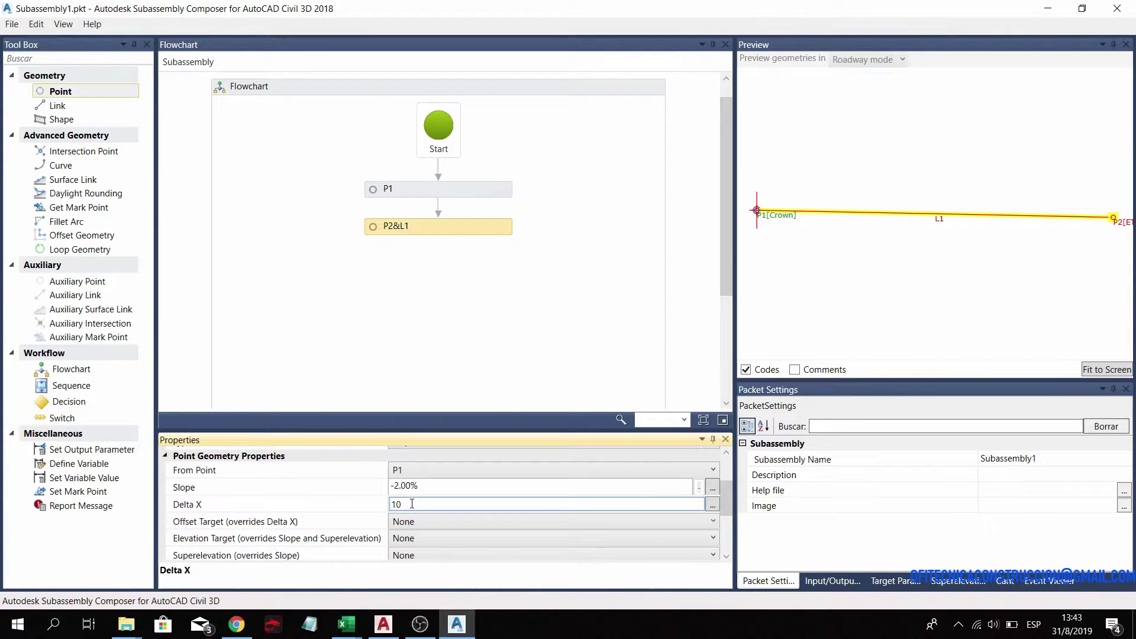
type("5")
key("Return")
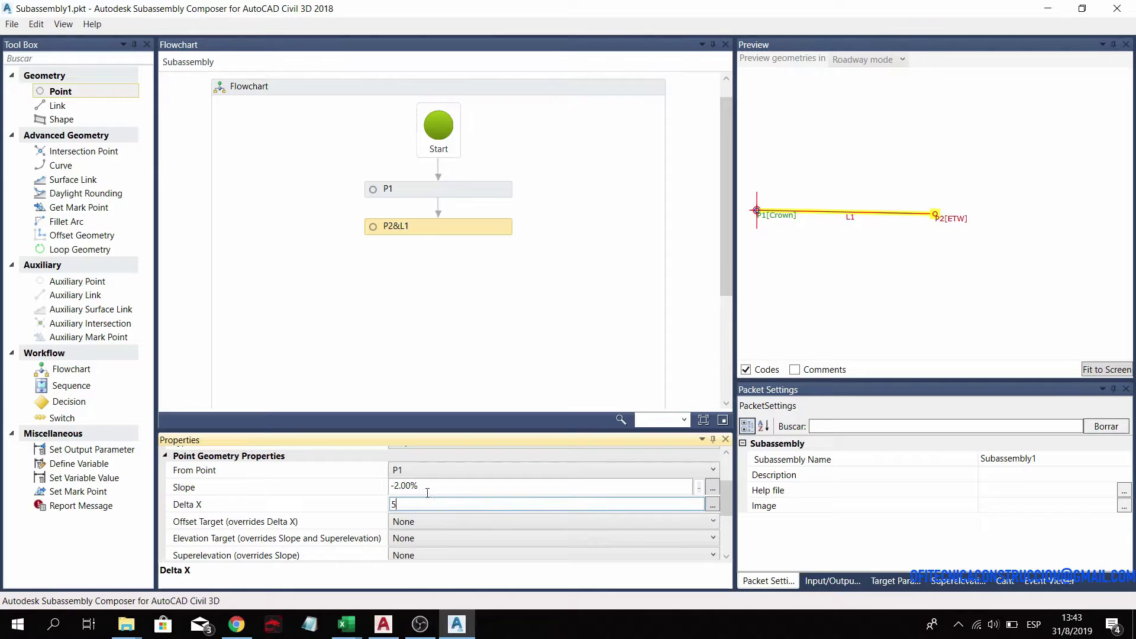
left_click(398, 488)
type("5")
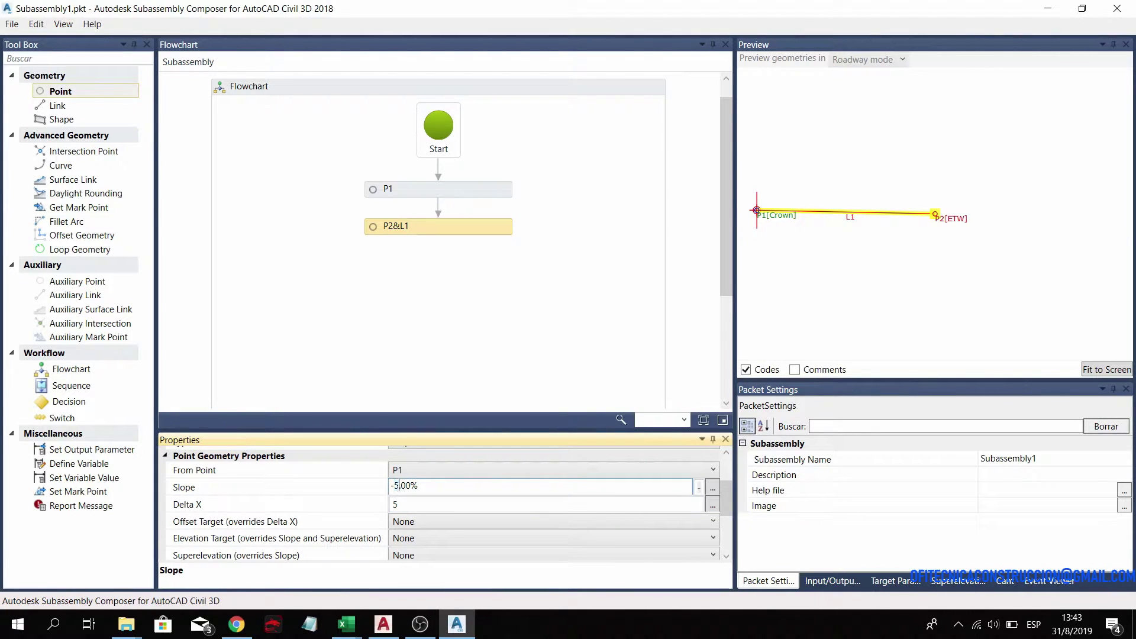
left_click(404, 508)
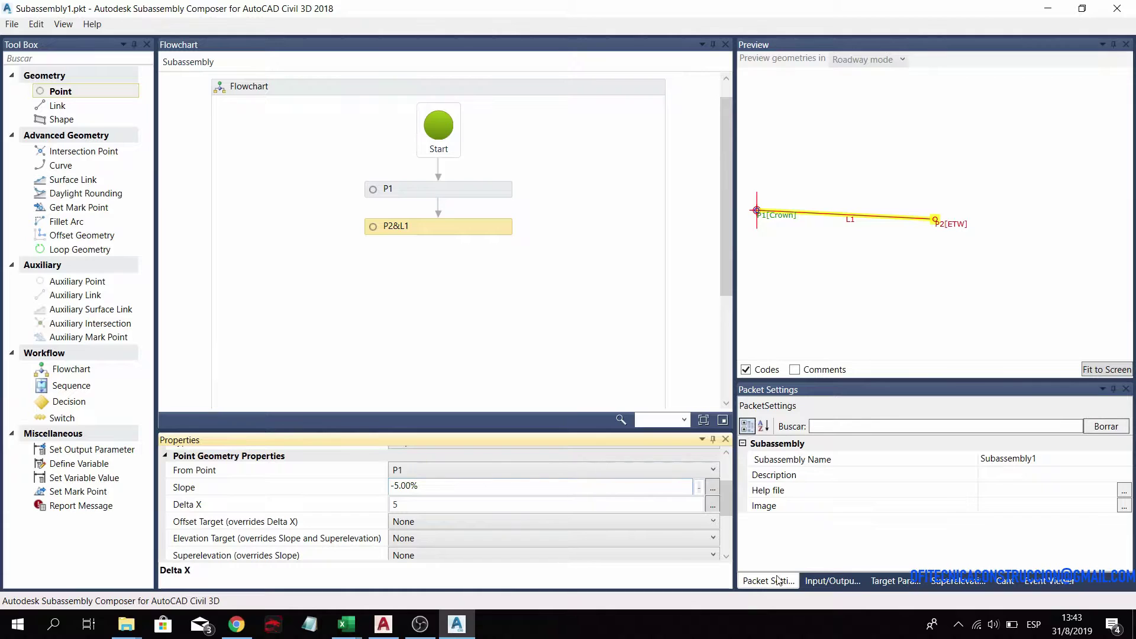
- On the Input/Output Parameters tab, make Right the Side parameter's default value
left_click(834, 581)
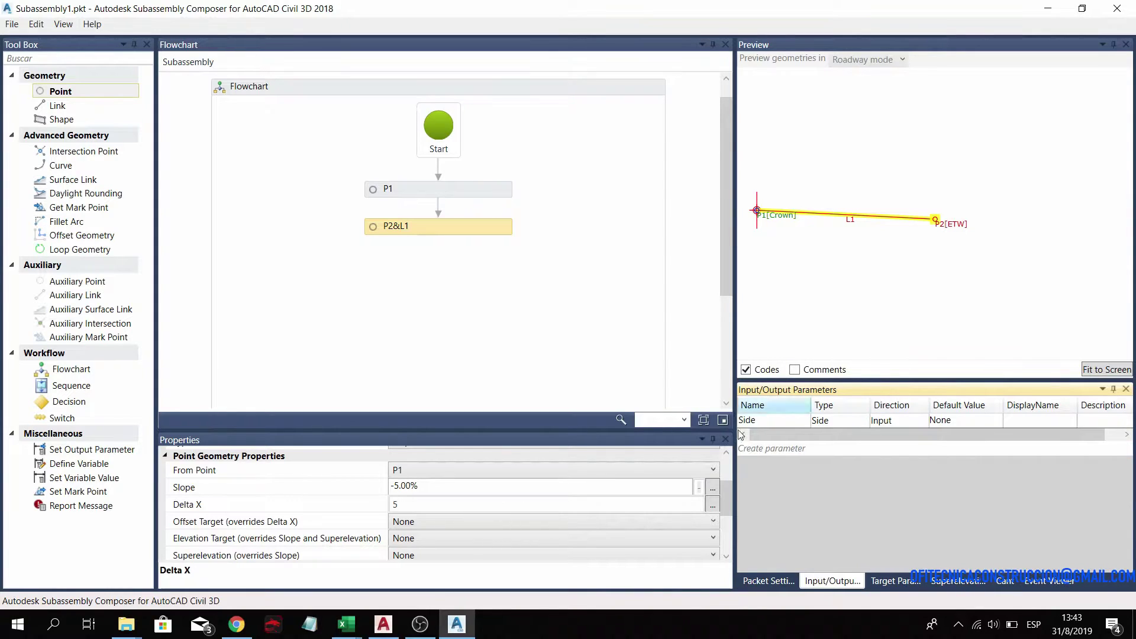
left_click(974, 421)
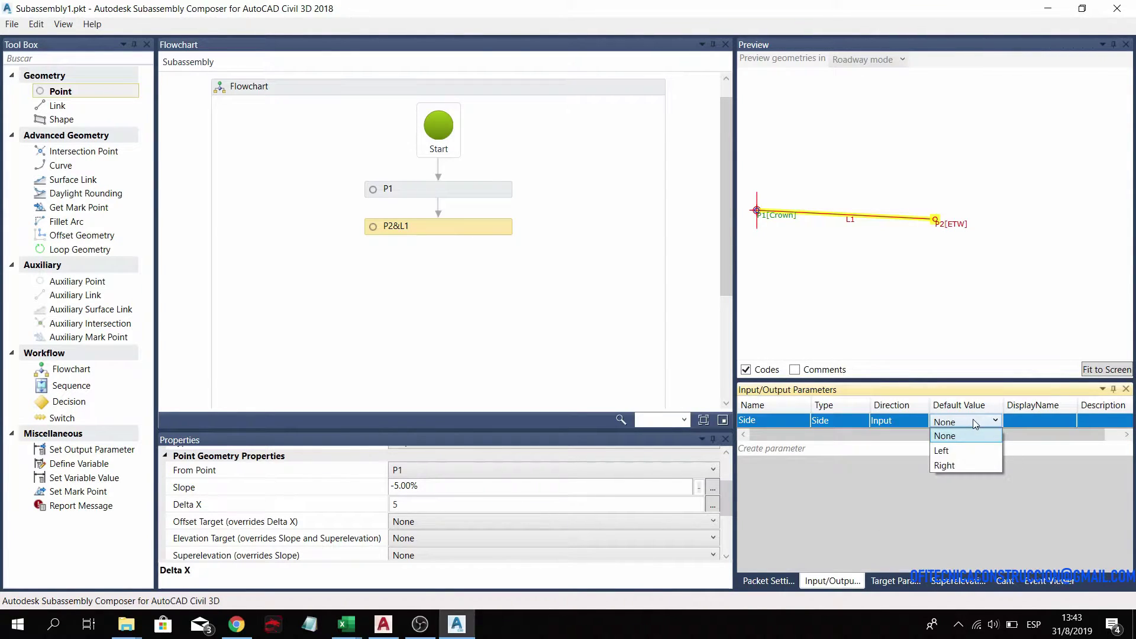
left_click(946, 466)
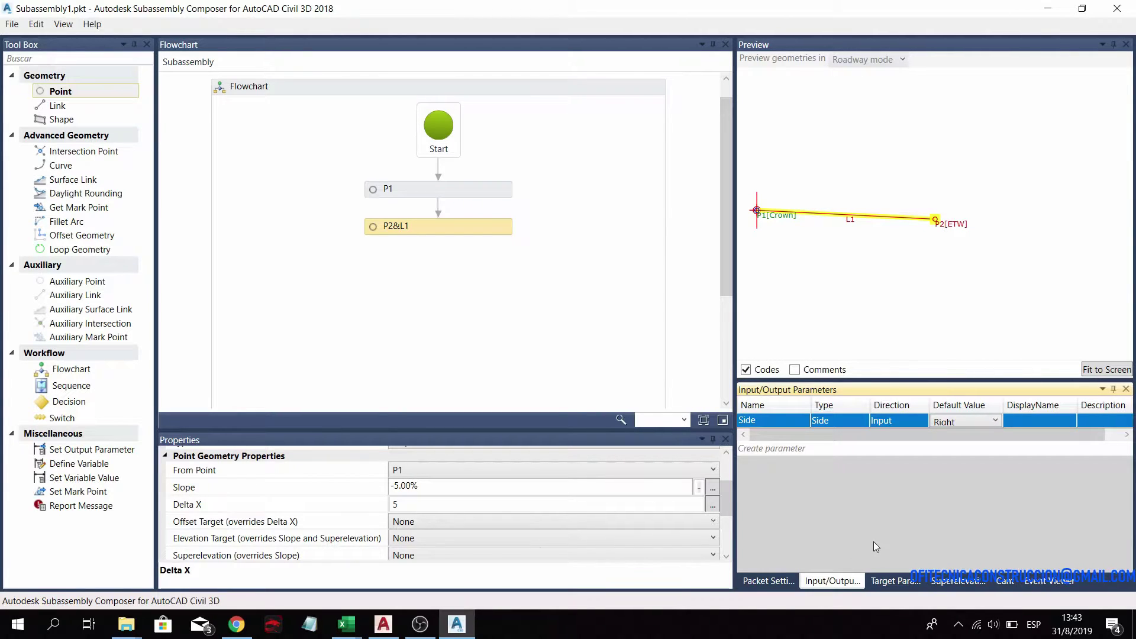
left_click(879, 301)
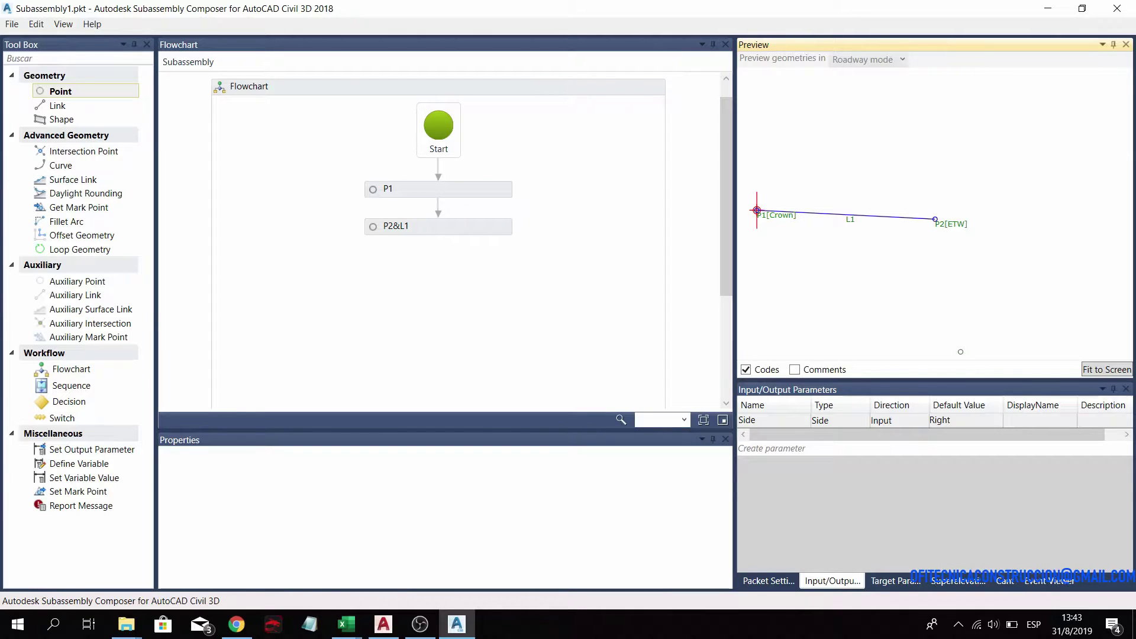
left_click(938, 420)
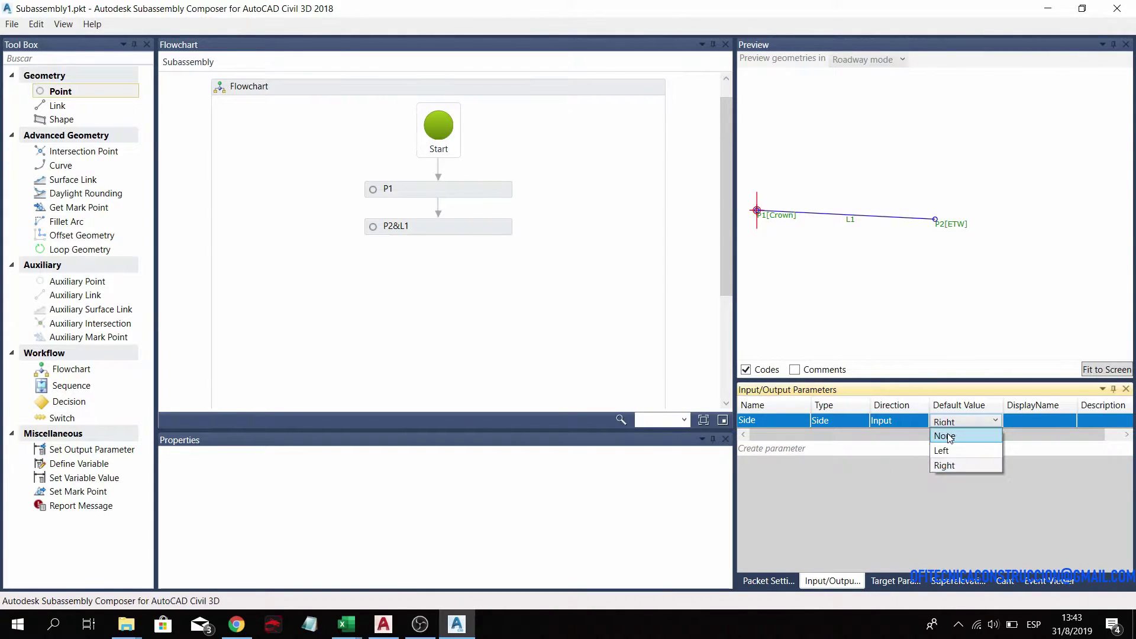
left_click(948, 438)
scroll(954, 421, "down", 1)
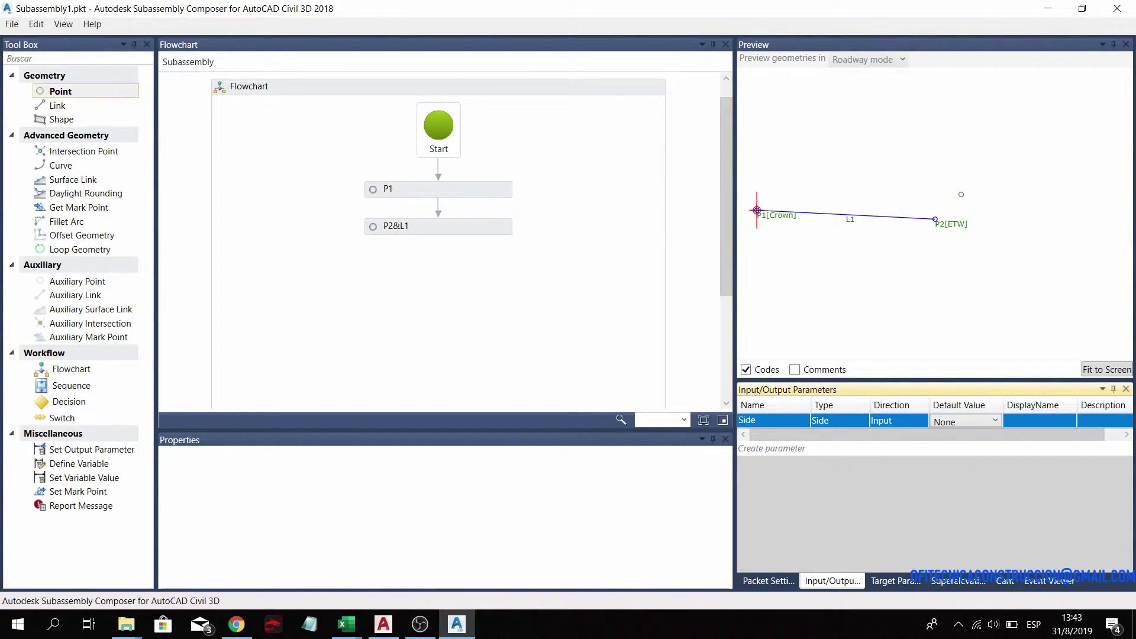
left_click(960, 421)
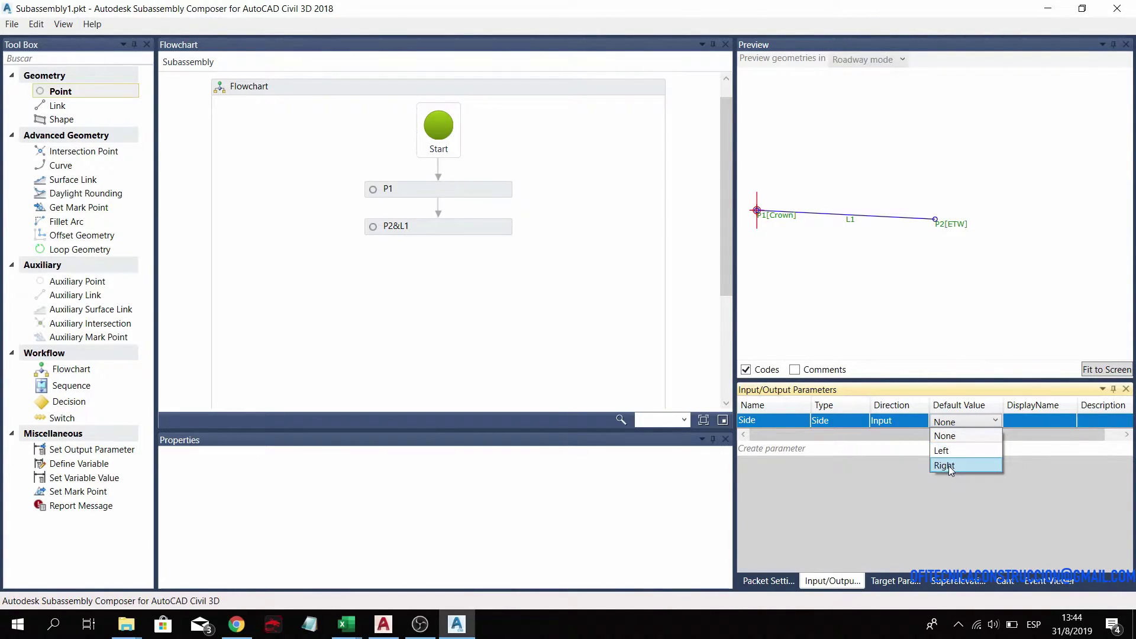
left_click(949, 465)
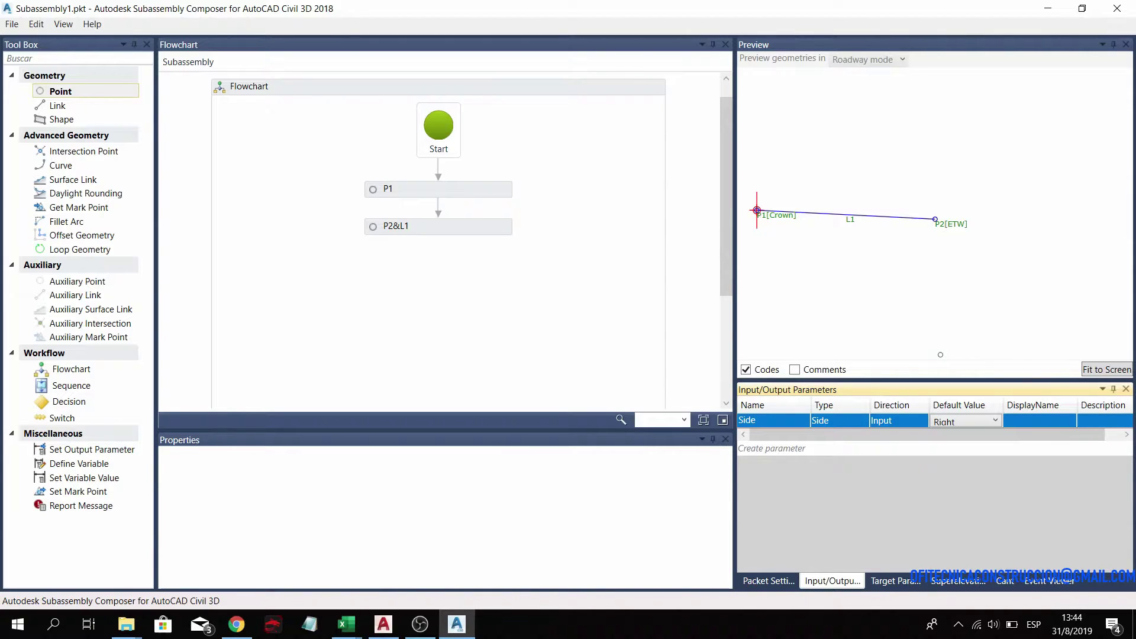
- Create a new Double input parameter named Width
left_click(770, 452)
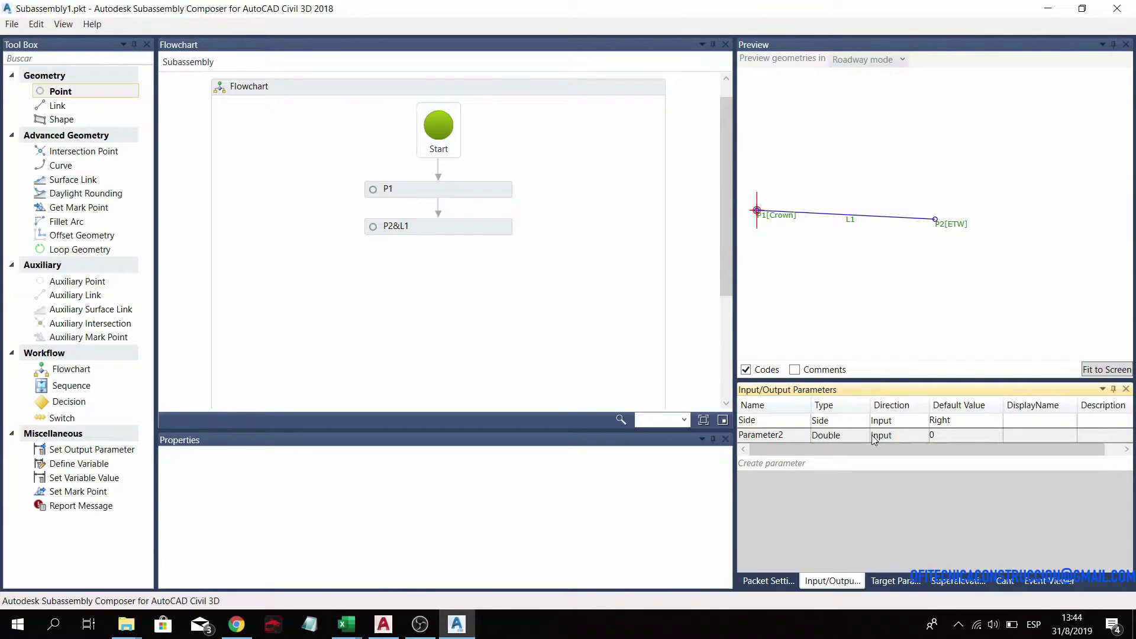
left_click(851, 434)
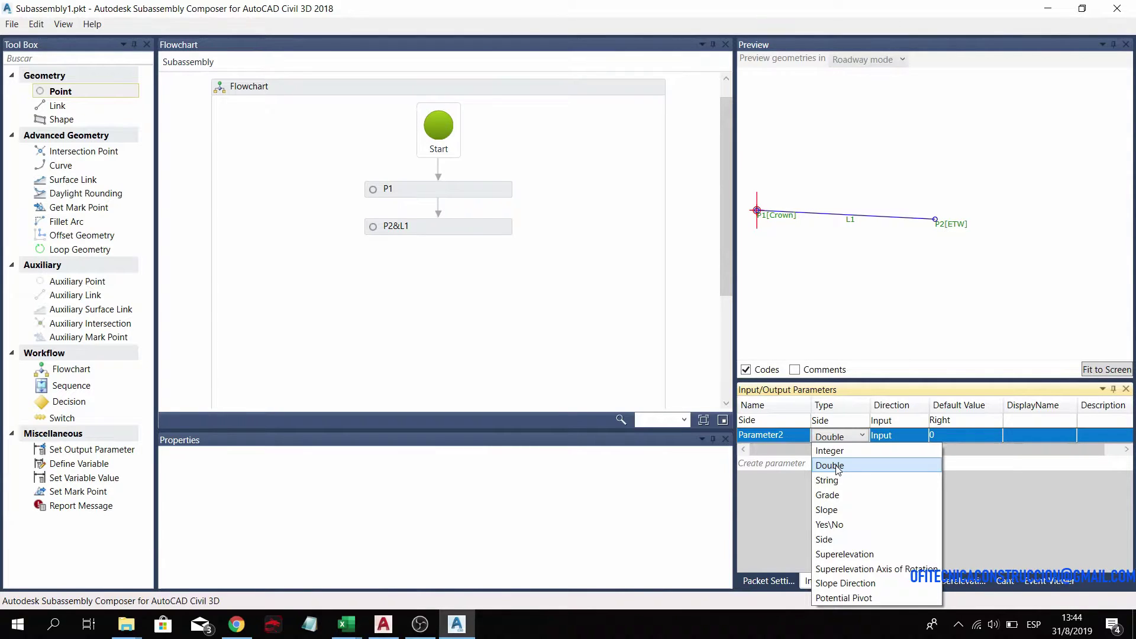
left_click(837, 469)
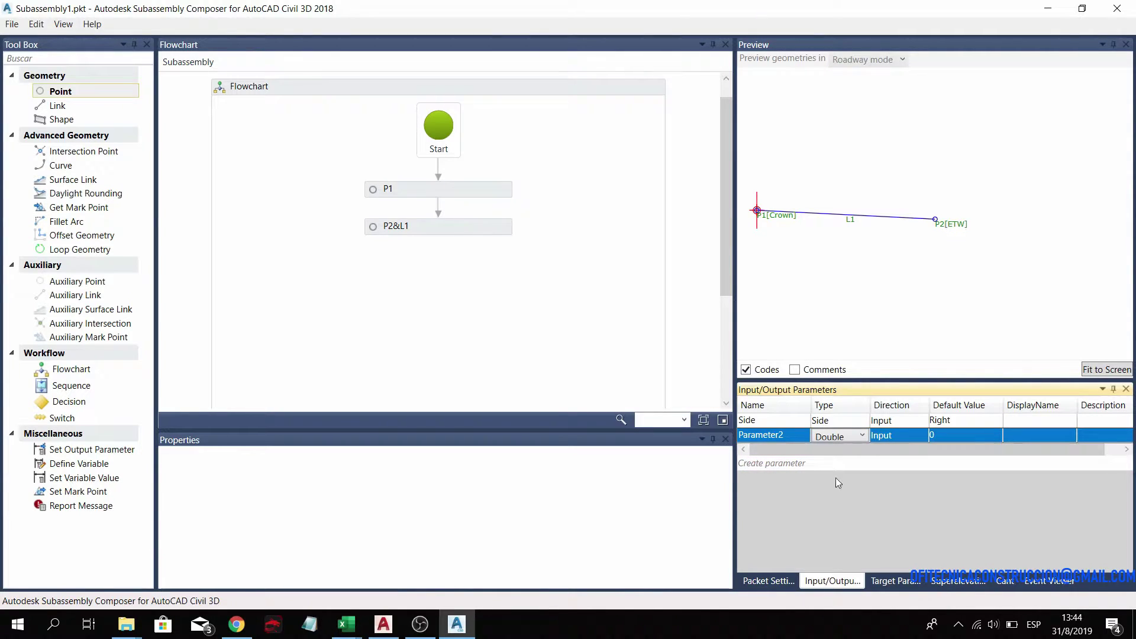
left_click(787, 435)
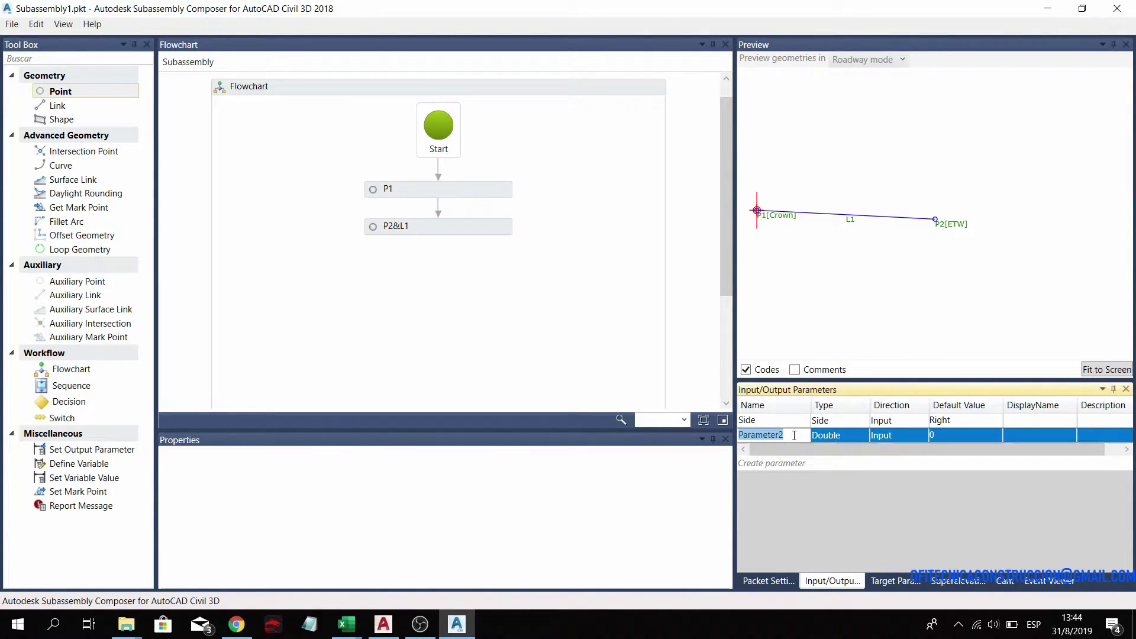
type("W")
key("BackSpace")
key("BackSpace")
key("BackSpace")
key("BackSpace")
- Give Width a 3.6 default and display name Width, then add a Parameter3 row
left_click(970, 435)
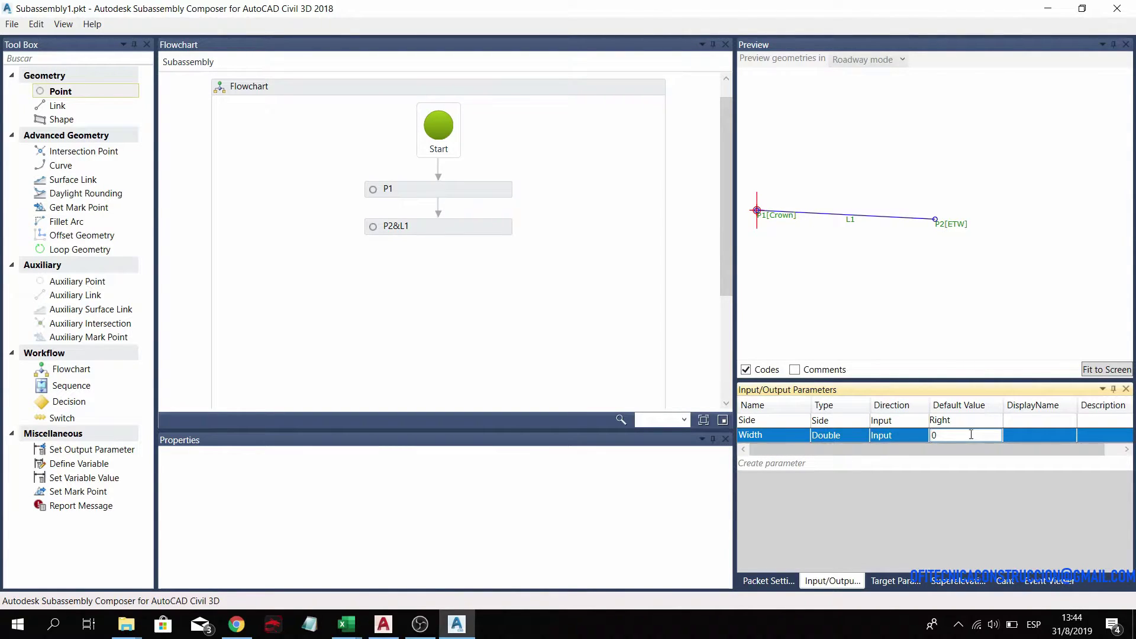
type("60")
key("Return")
left_click(1034, 436)
type("Widt")
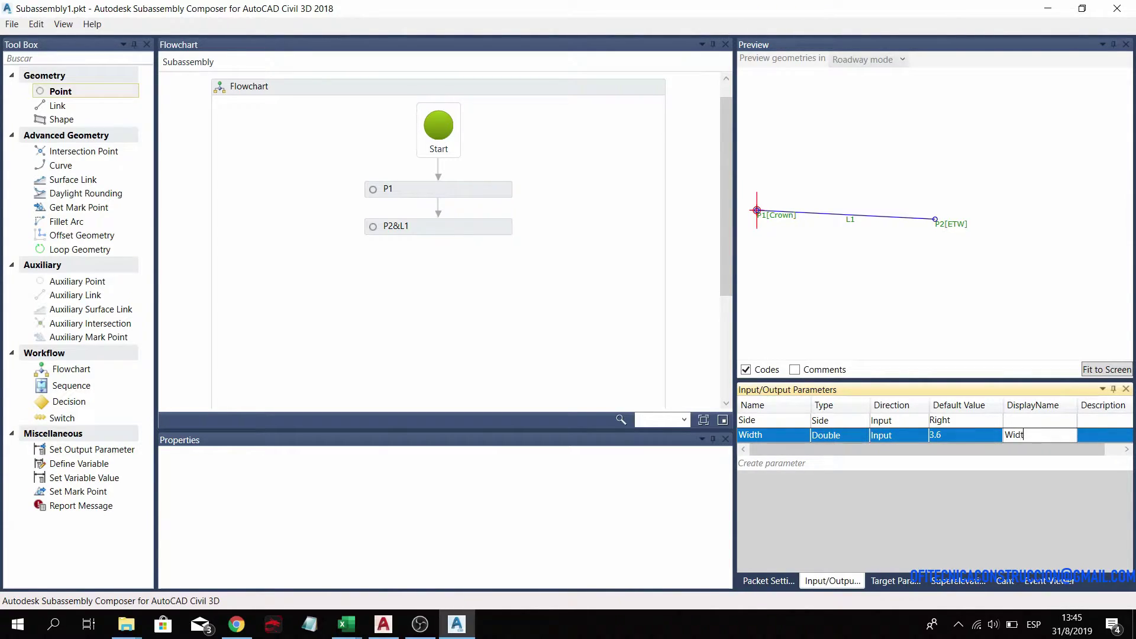
type("h")
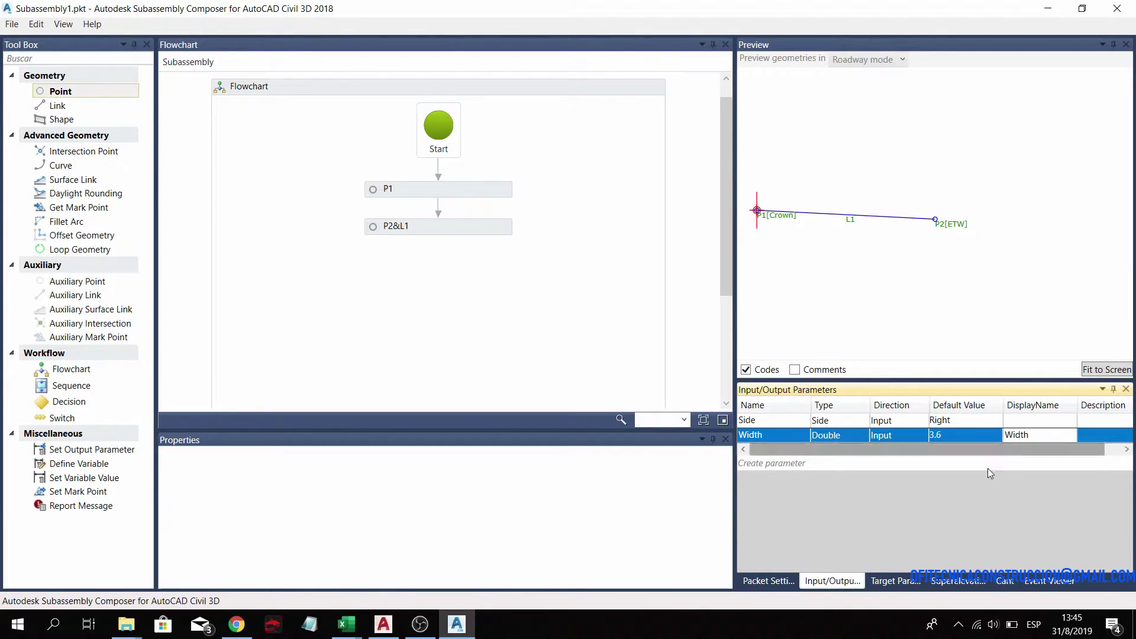
left_click(759, 465)
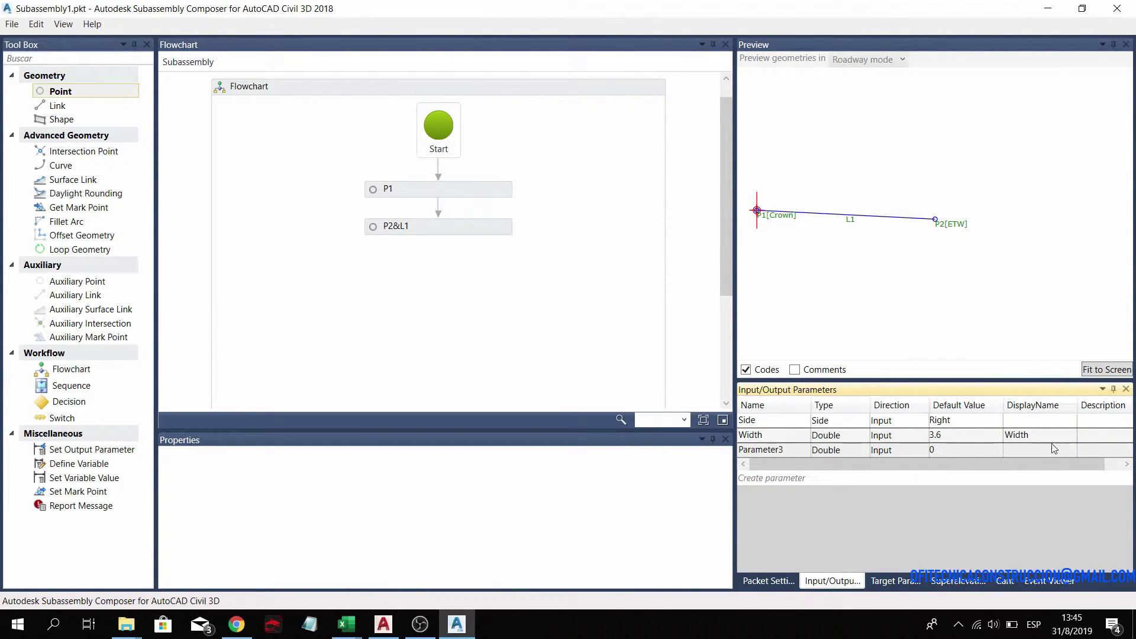
- Rename Parameter3 to Slope and make it a Grade type
left_click(795, 450)
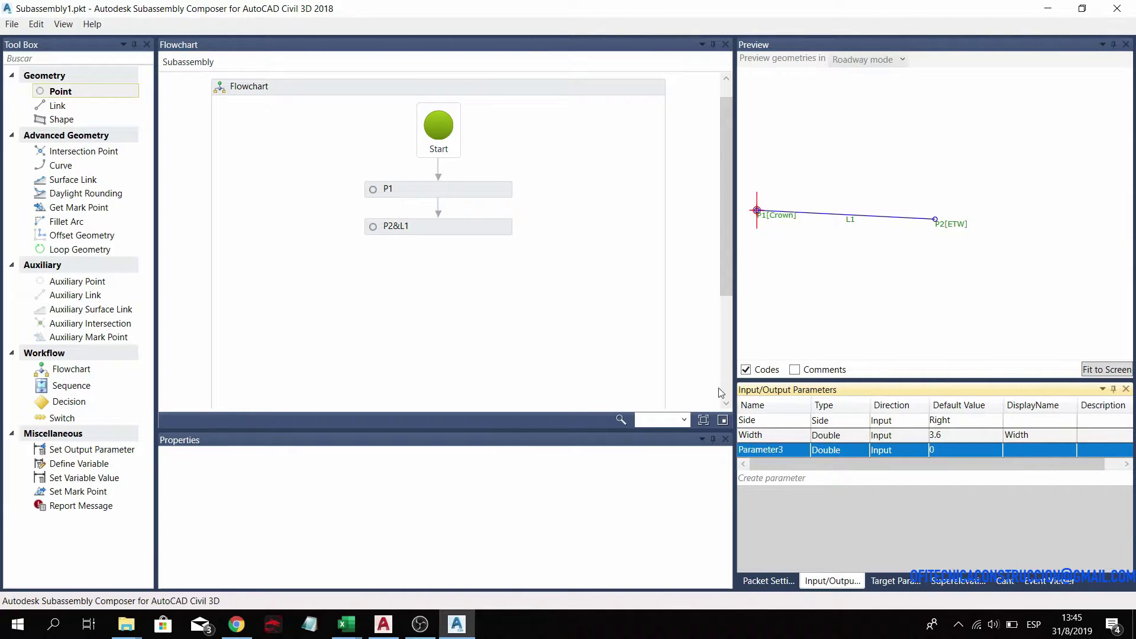
left_click(797, 450)
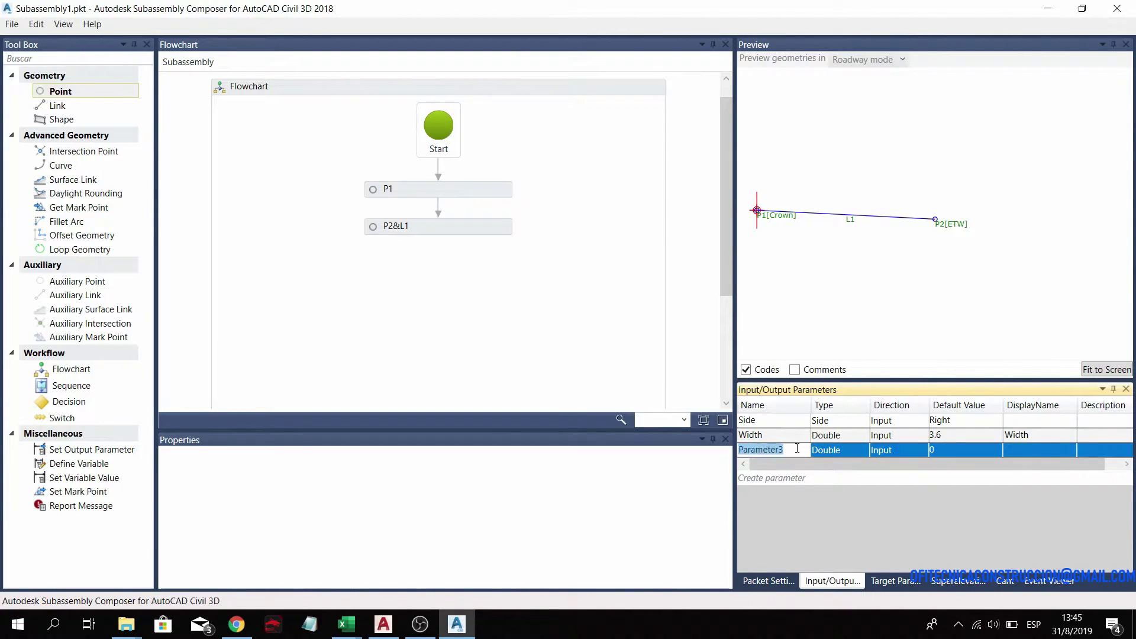
type("s")
type("lope")
key("Return")
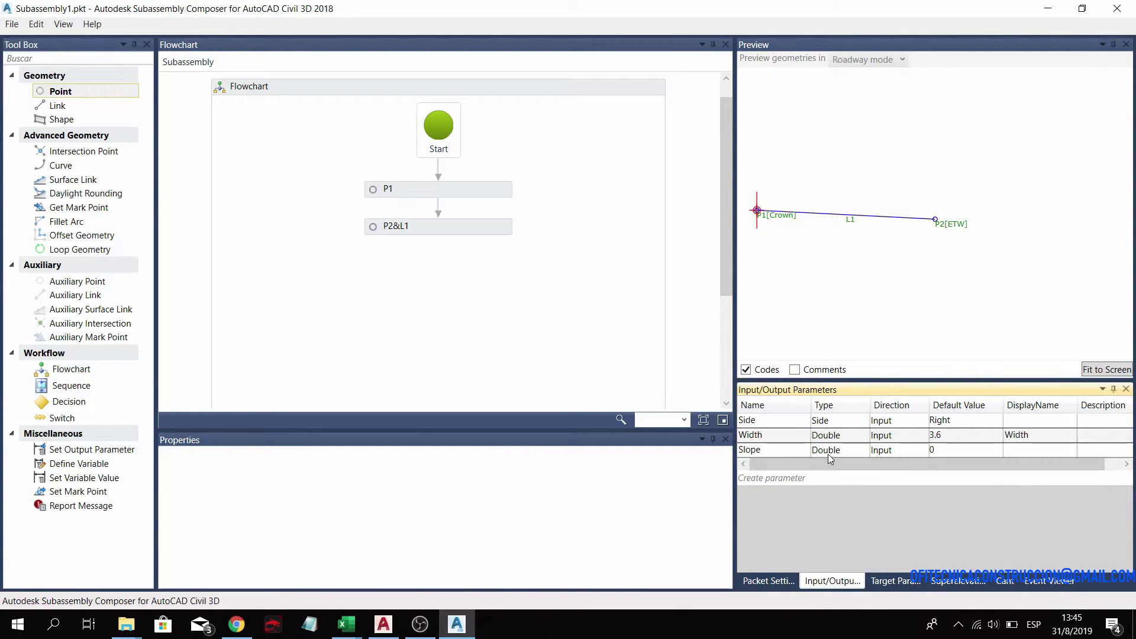
left_click(829, 453)
left_click(858, 451)
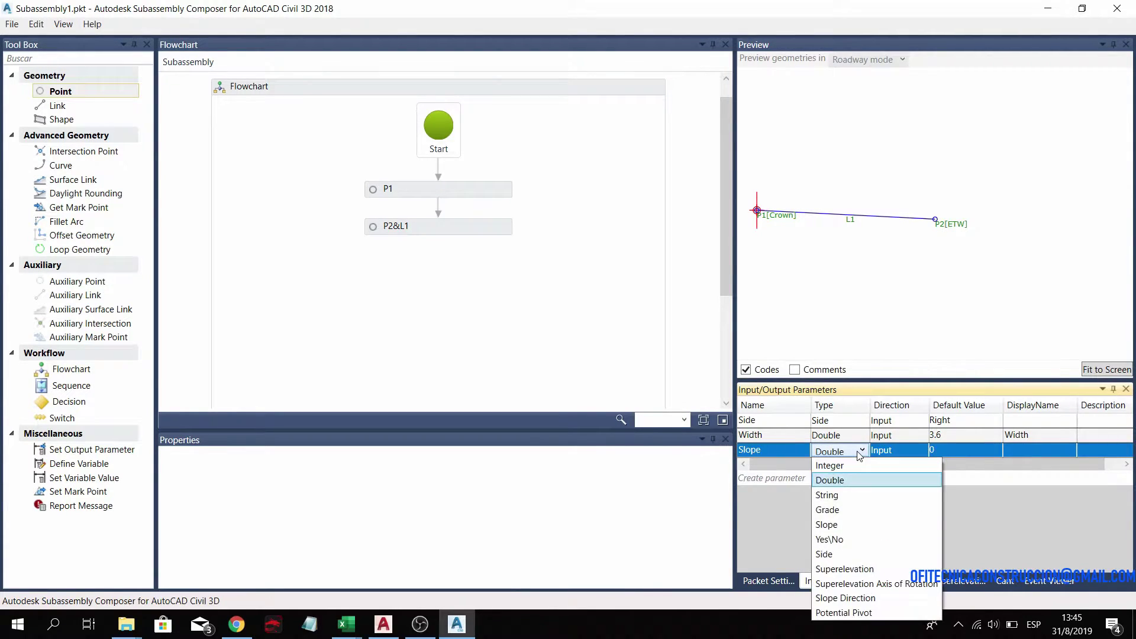
left_click(839, 510)
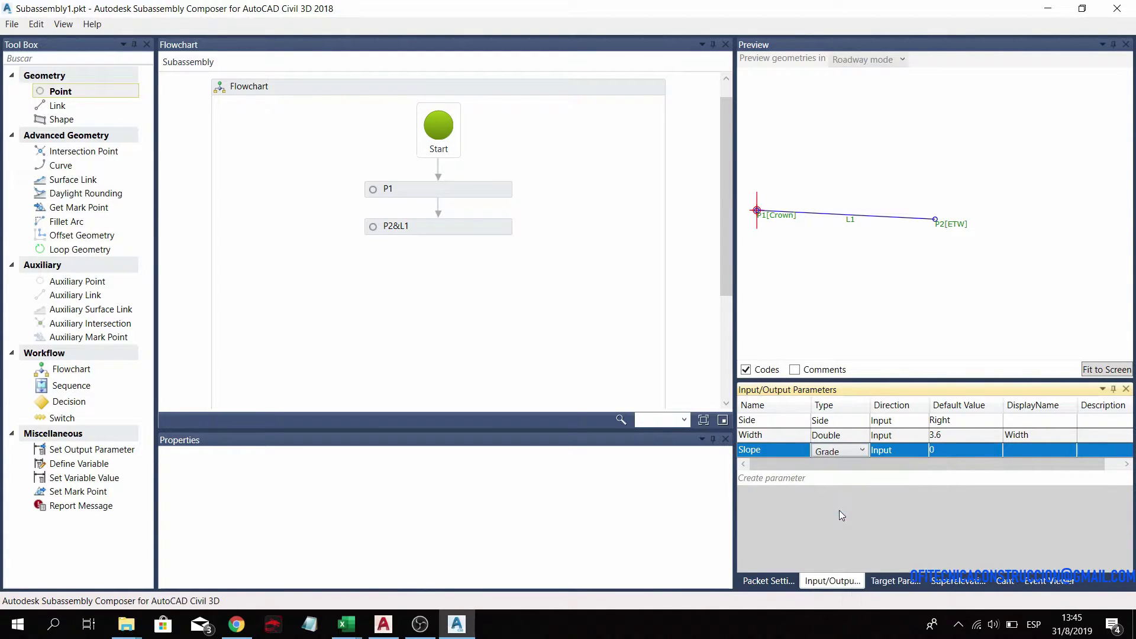
left_click(841, 437)
- Set the Slope parameter's default to -2.00% and its display name to Slope
left_click(812, 451)
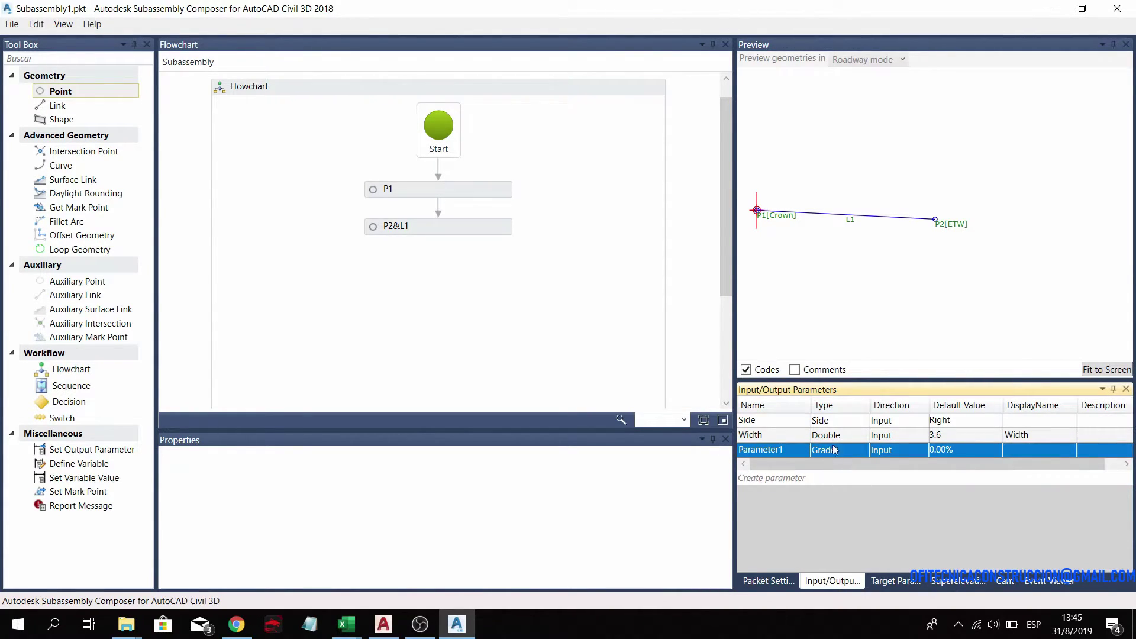
left_click(779, 448)
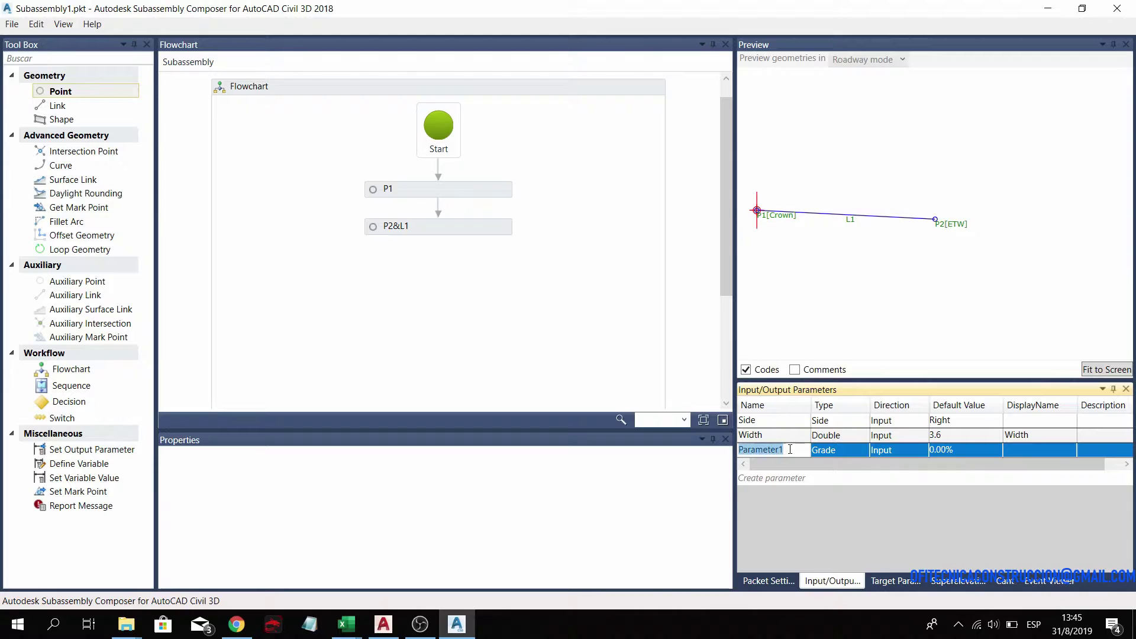
type("Slope")
left_click(963, 448)
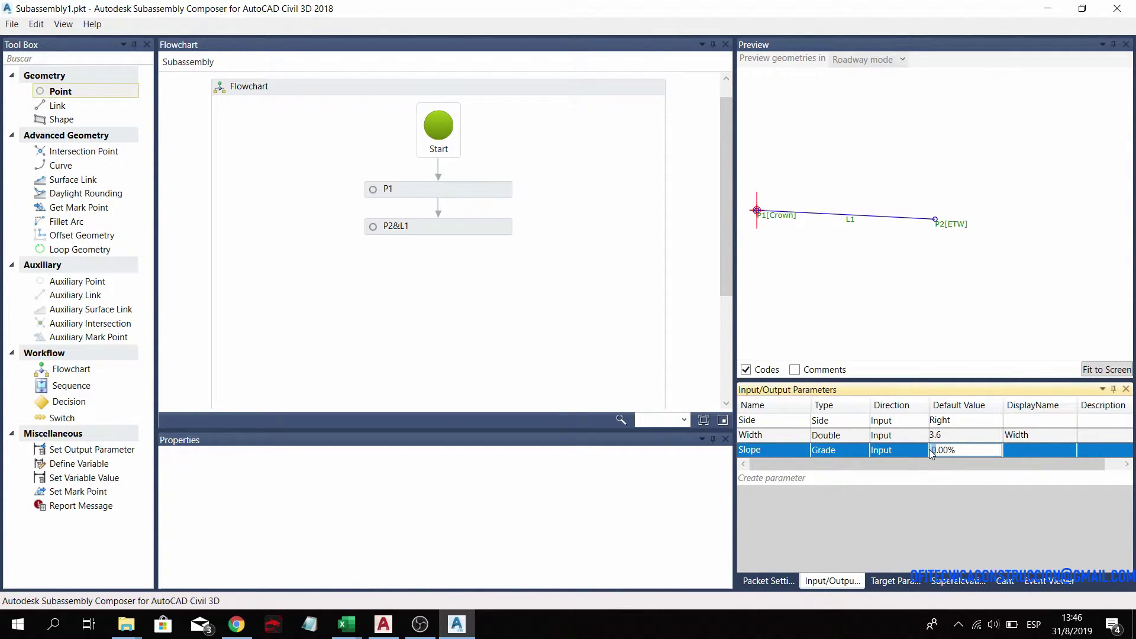
type("2")
left_click(1028, 451)
type("lope")
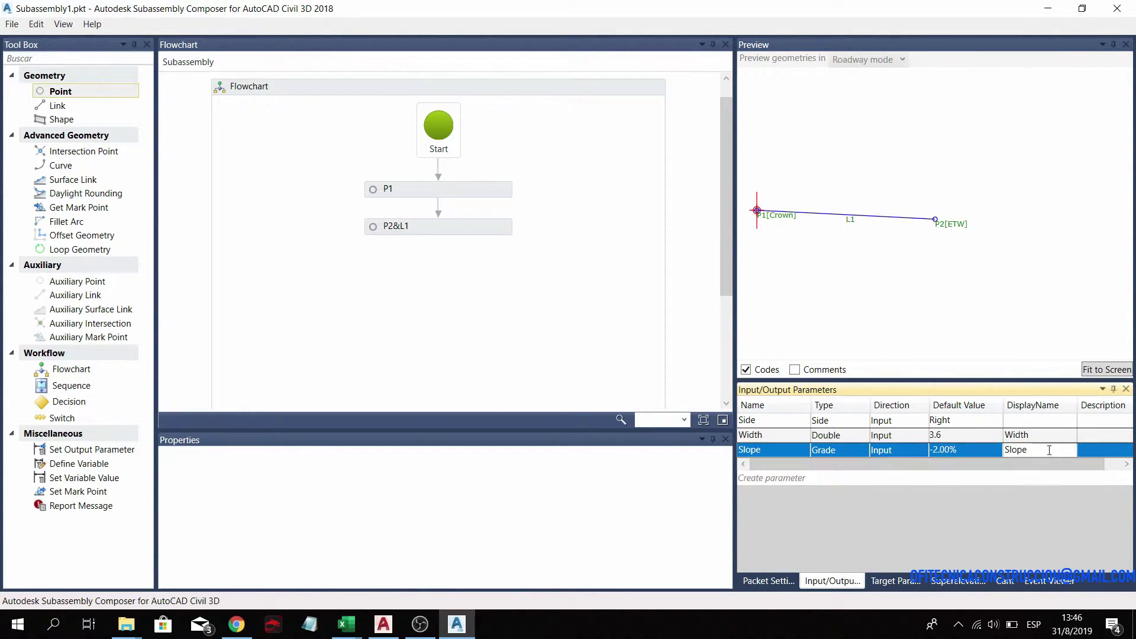
key("Return")
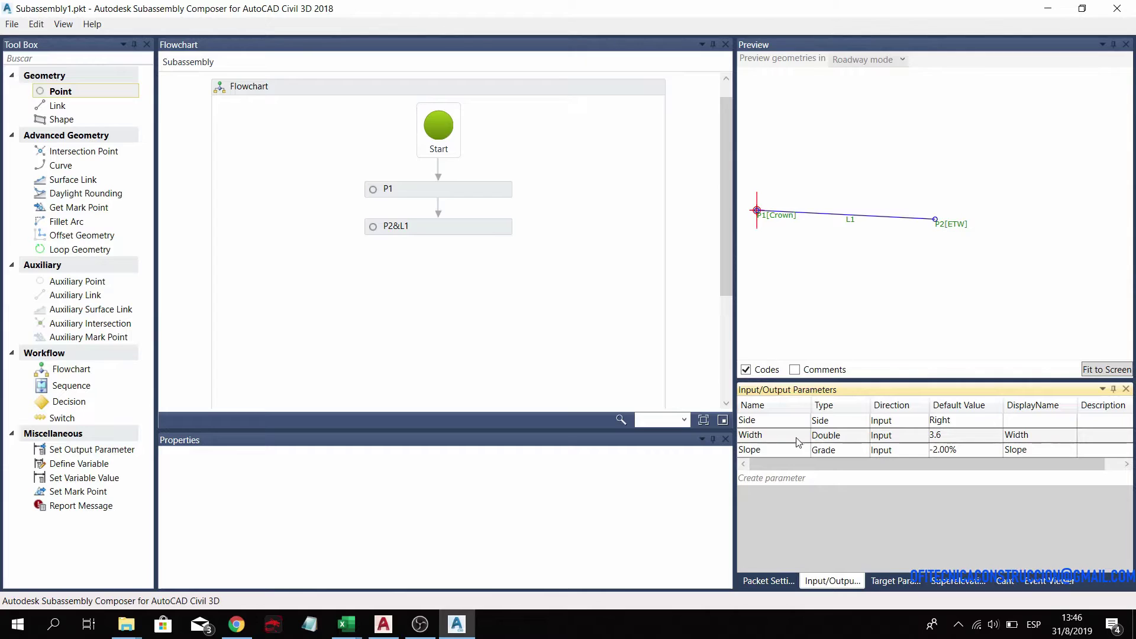
- Add a fourth input parameter, restoring the Slope parameter's accidentally changed name
left_click(756, 478)
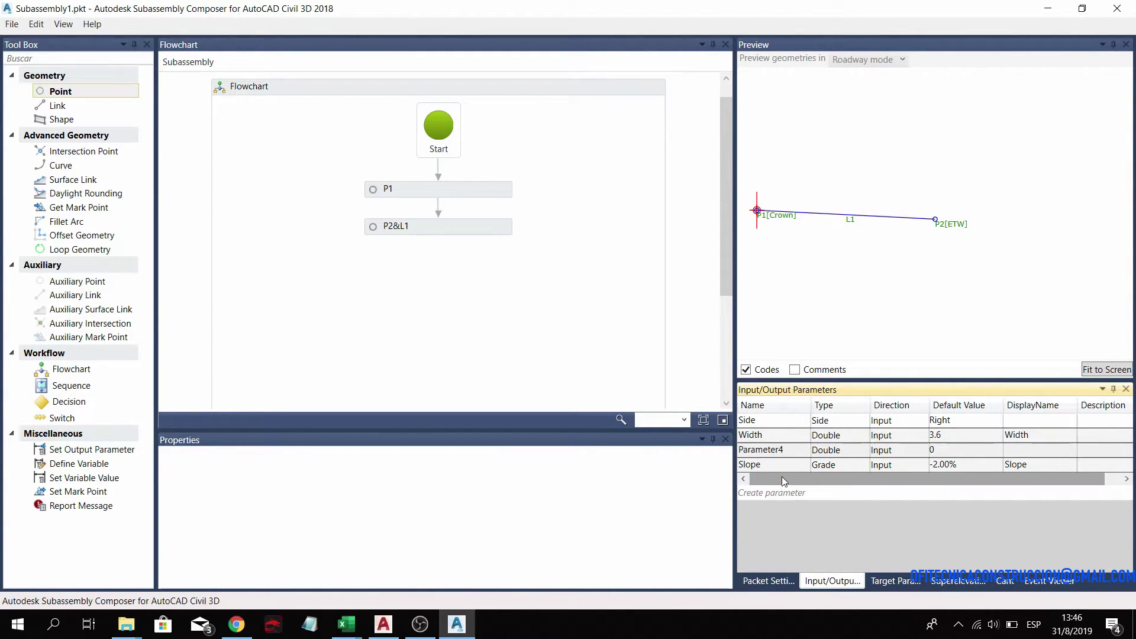
left_click(777, 466)
type("Dep")
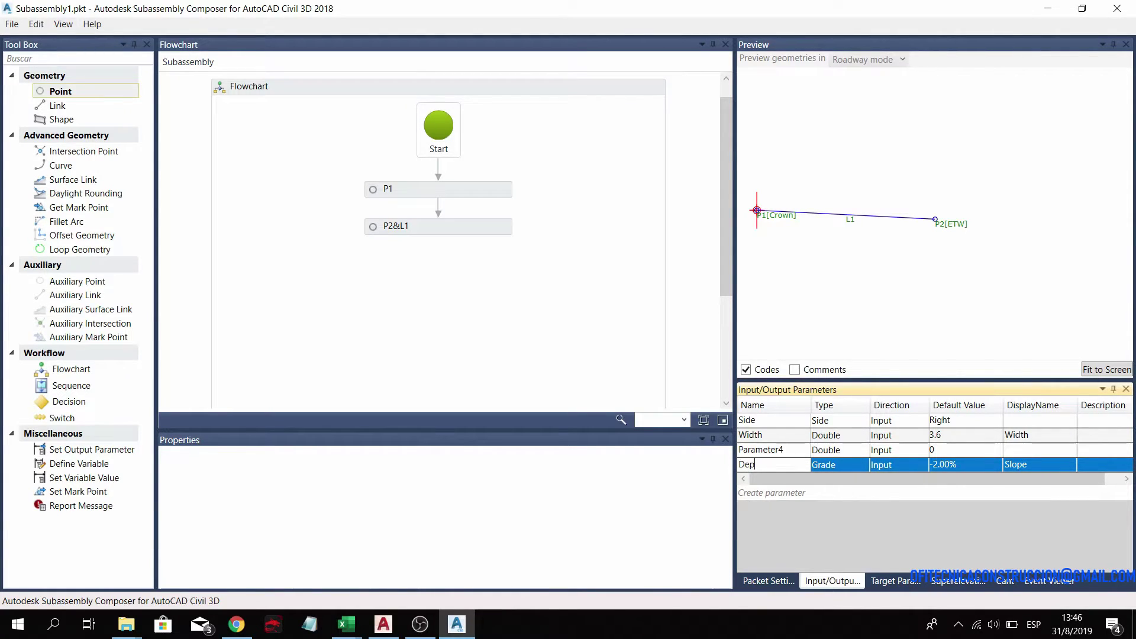
type("th")
left_click(842, 464)
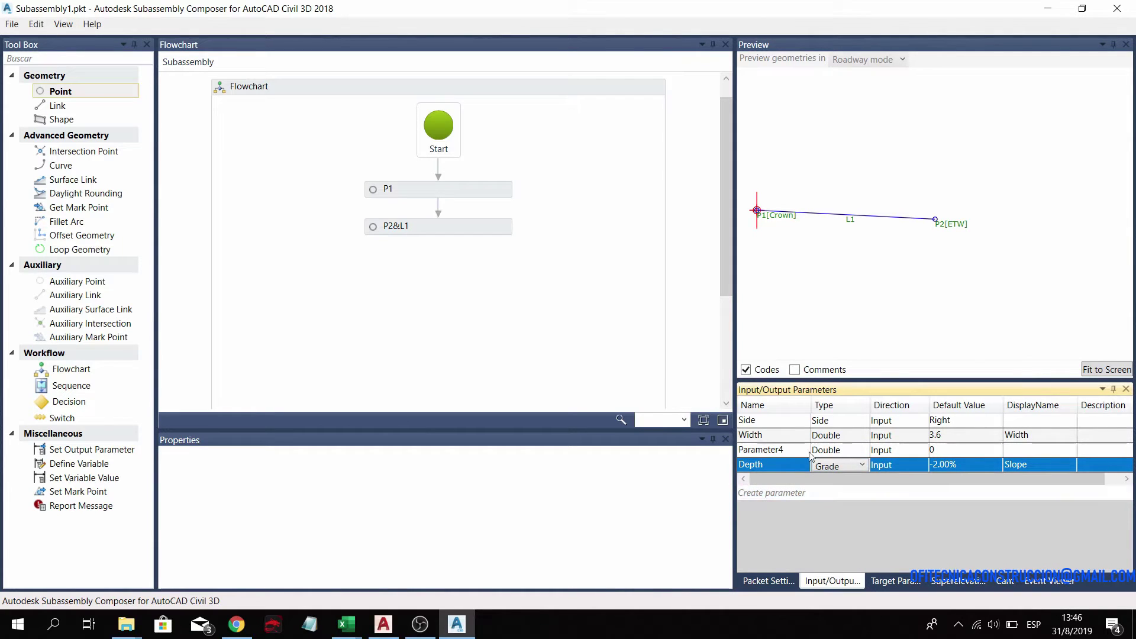
left_click(783, 465)
type("S")
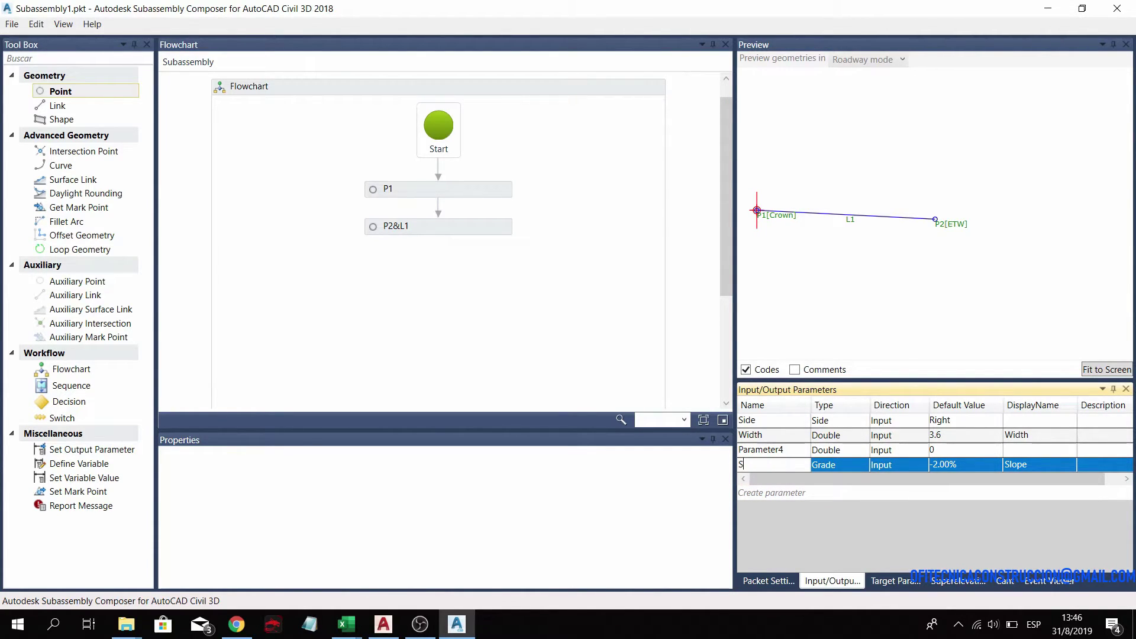
type("lope")
- Name the new parameter Depth with default 0.20 and display name Depth
left_click(800, 451)
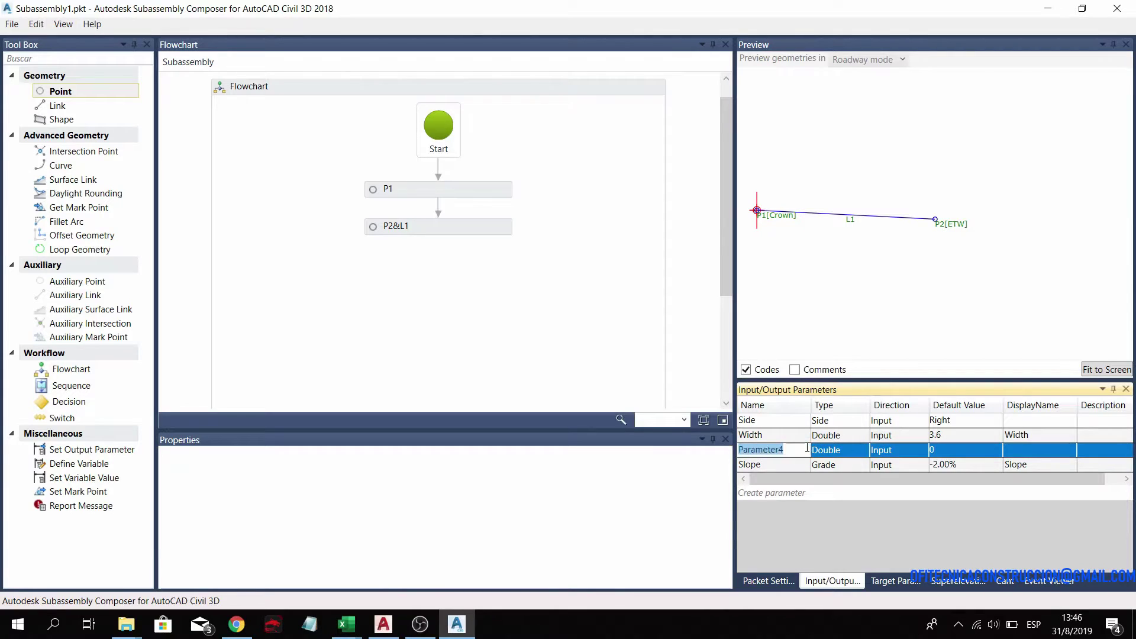
type("Dep")
type("th")
left_click(959, 451)
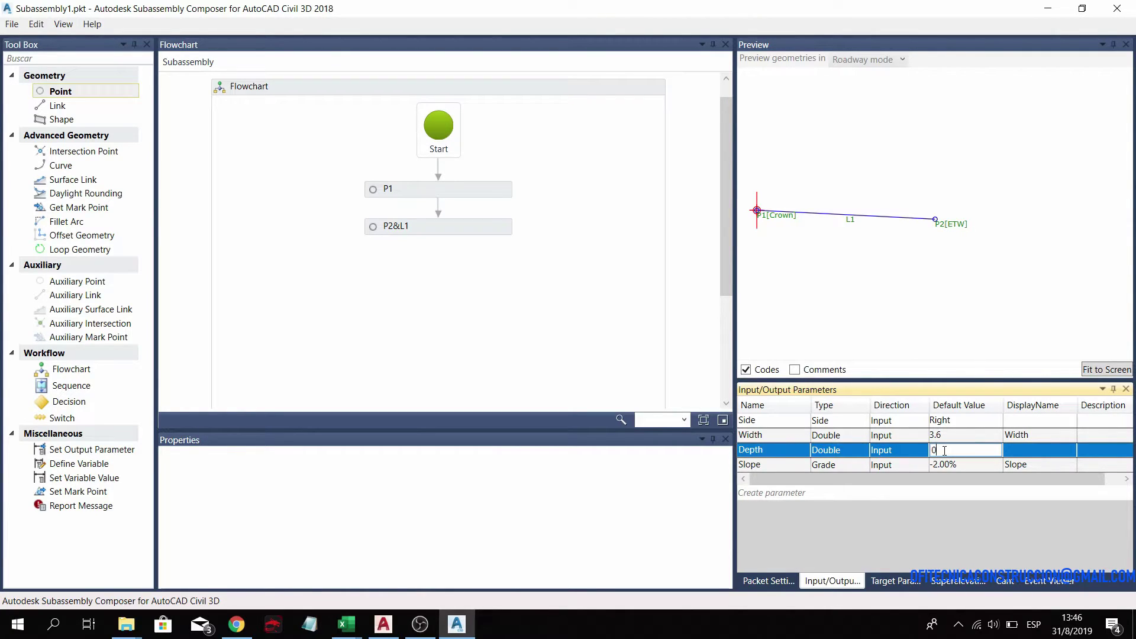
type(".20")
left_click(1027, 449)
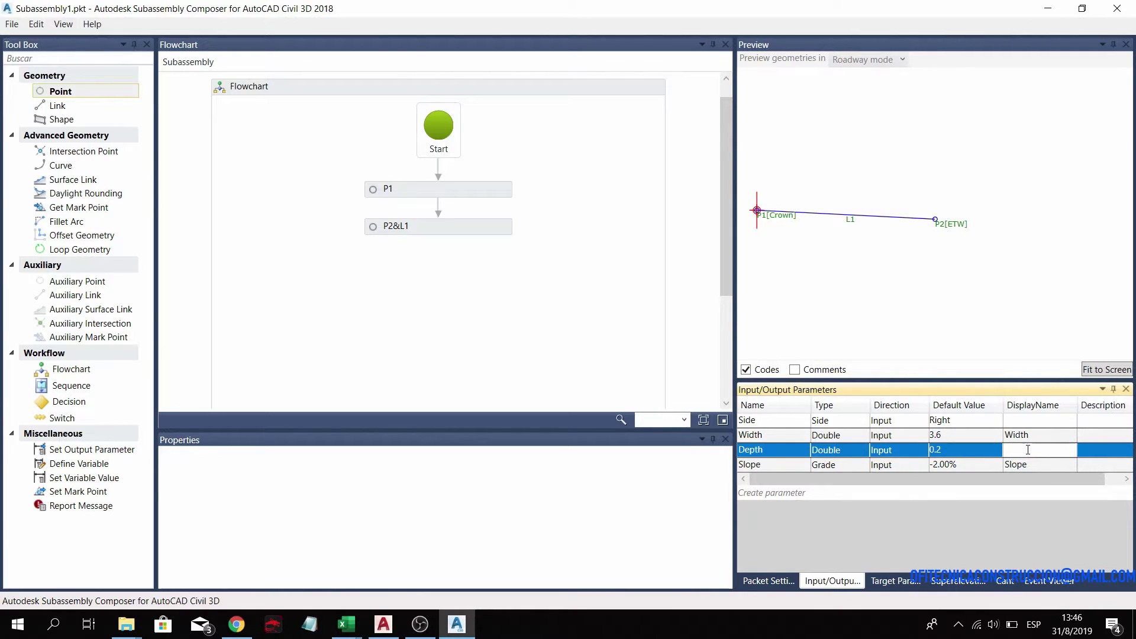
type("Depth")
left_click(970, 534)
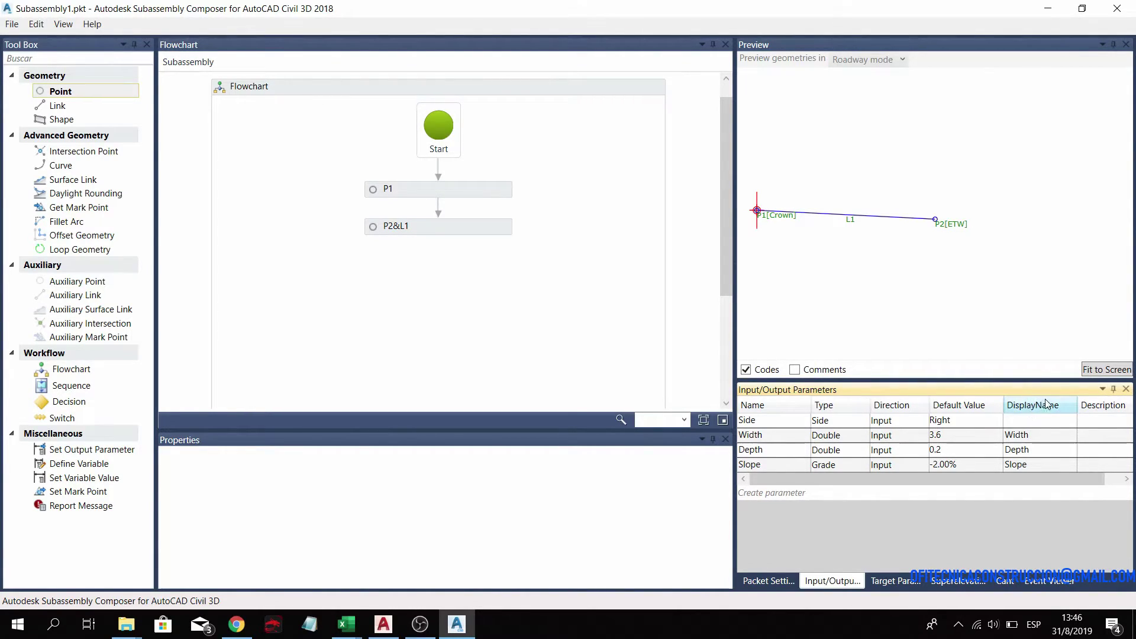
left_click(1032, 440)
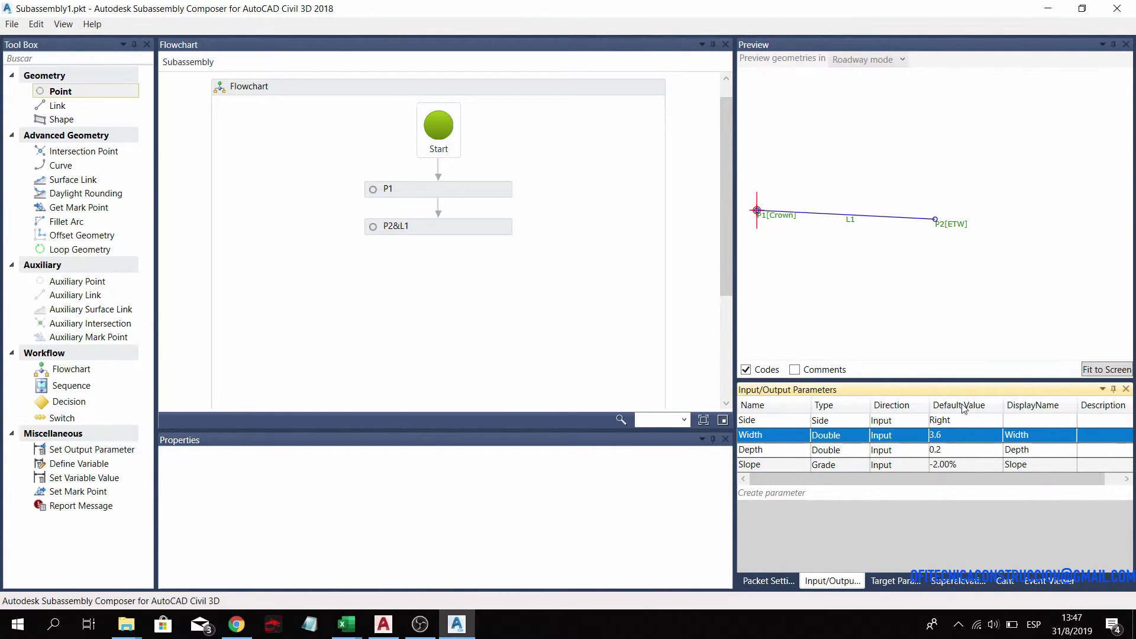
- Make point P2 of the P2&L1 step take its slope from the Slope parameter
left_click(394, 228)
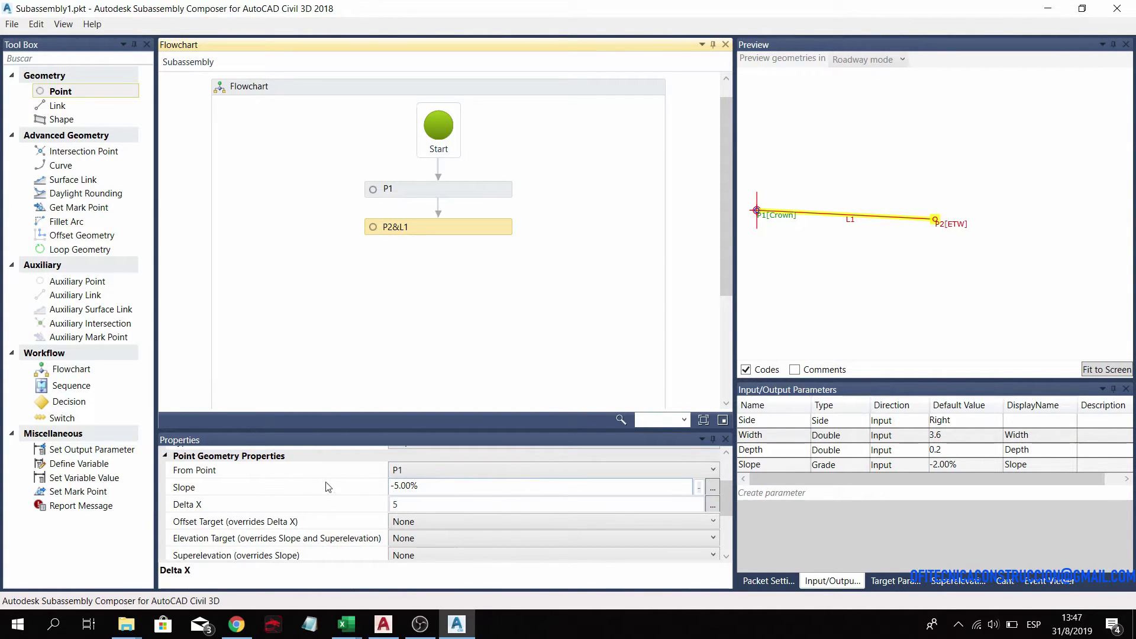
scroll(462, 496, "up", 3)
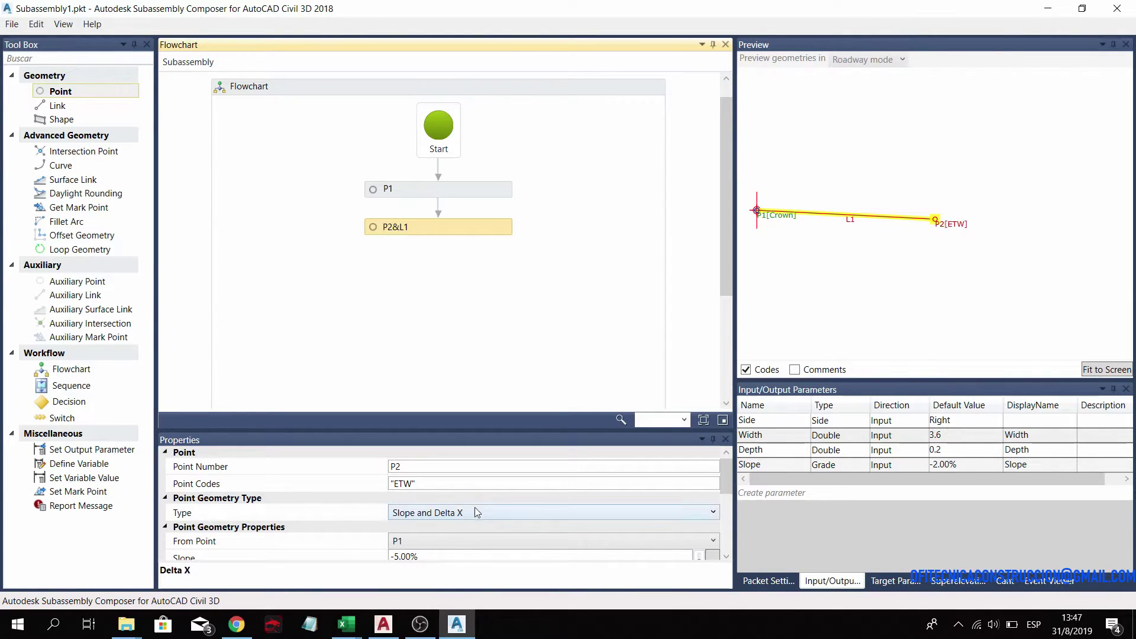
scroll(324, 559, "down", 1)
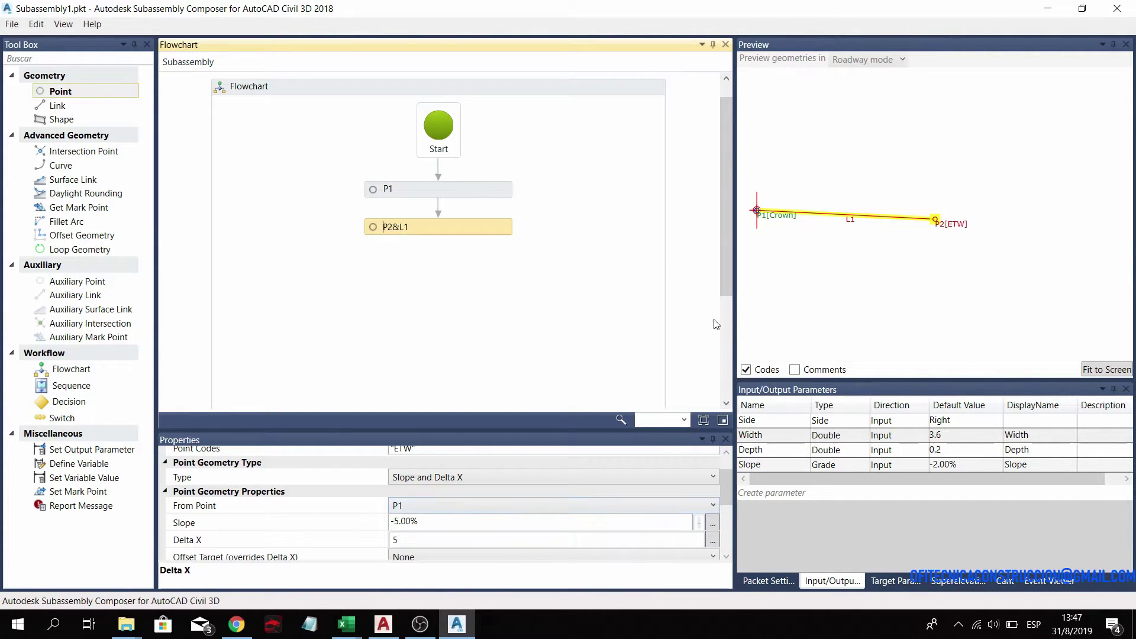
left_click(440, 518)
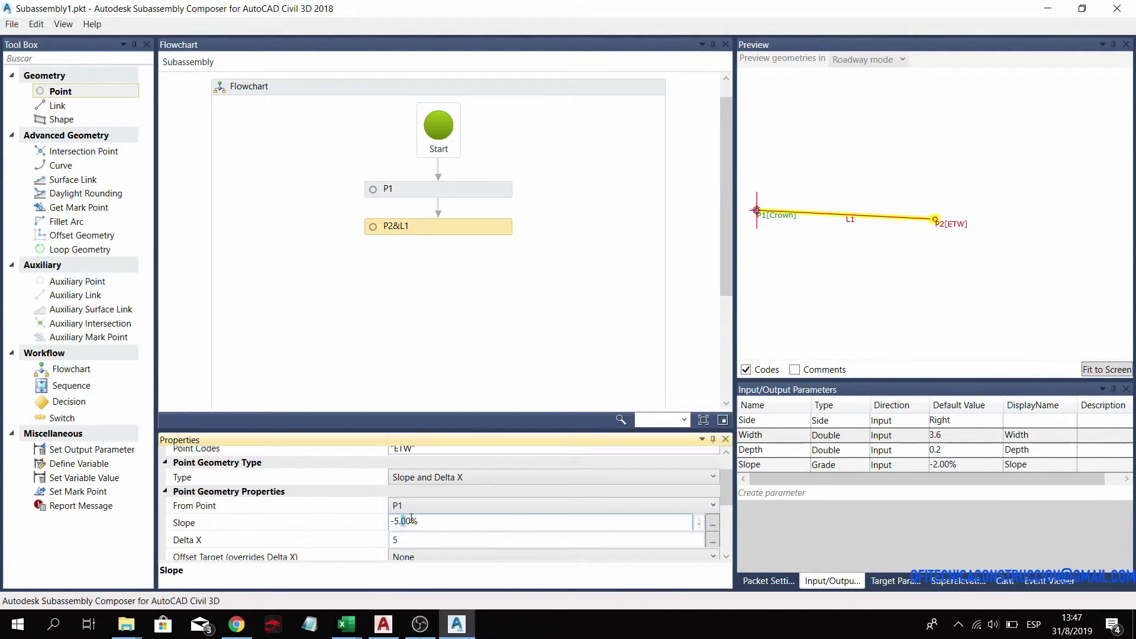
left_click_drag(420, 521, 390, 526)
type("lope")
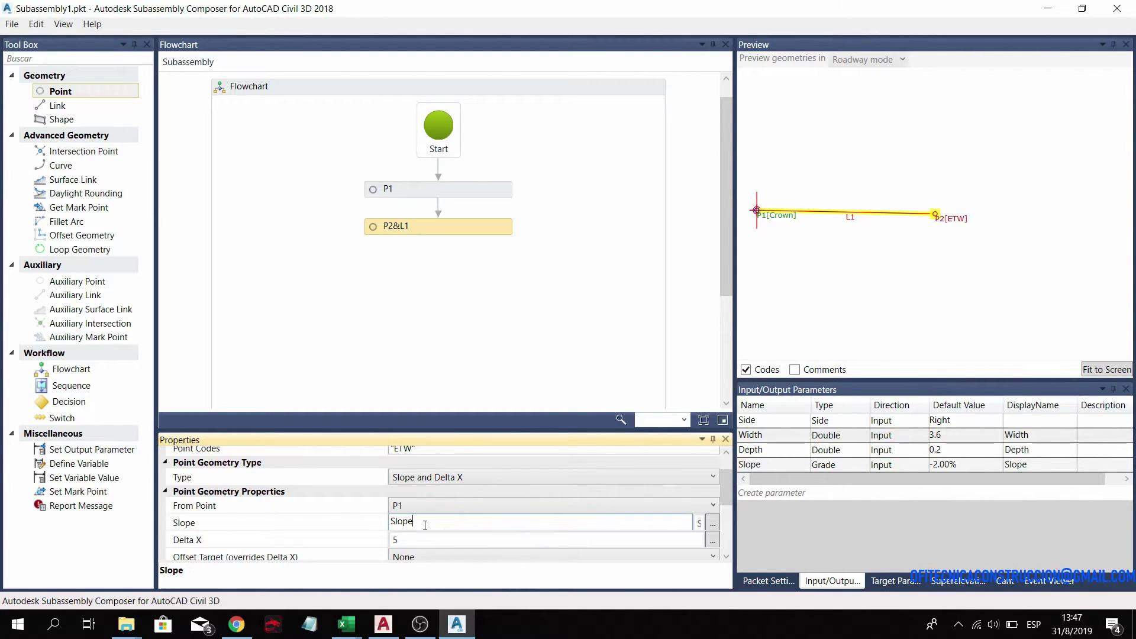
type("e")
left_click(424, 540)
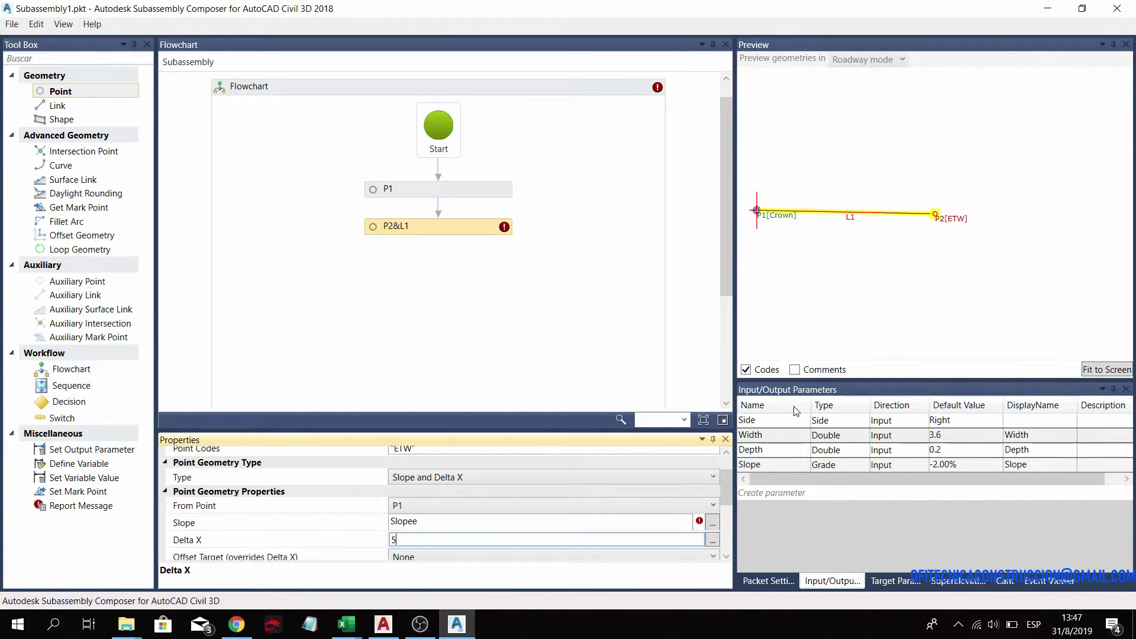
left_click(786, 465)
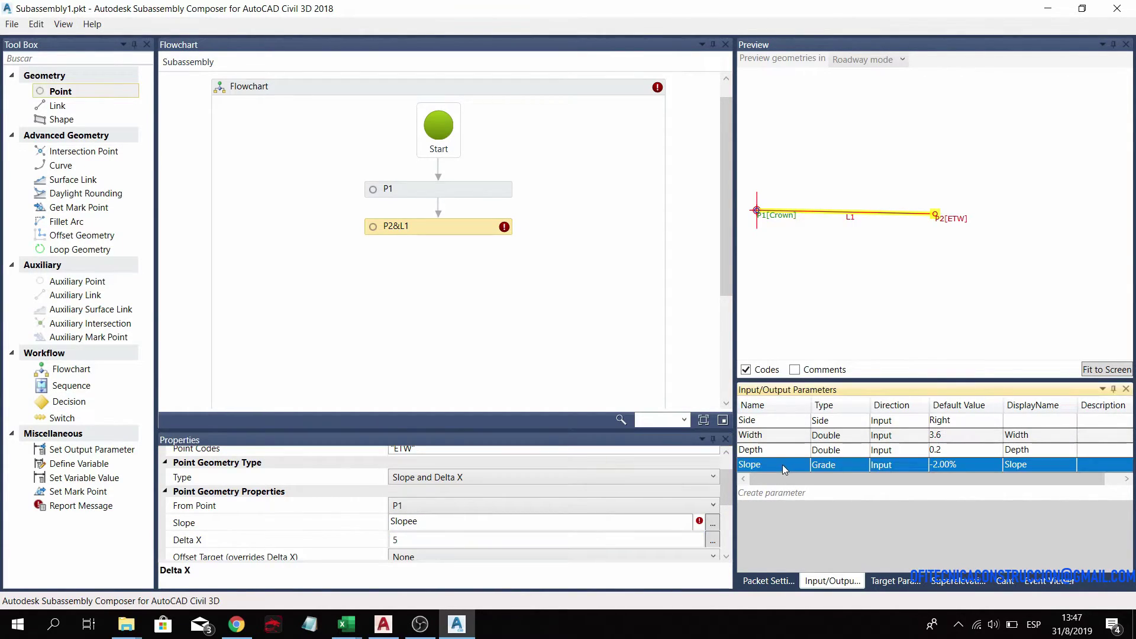
left_click(456, 518)
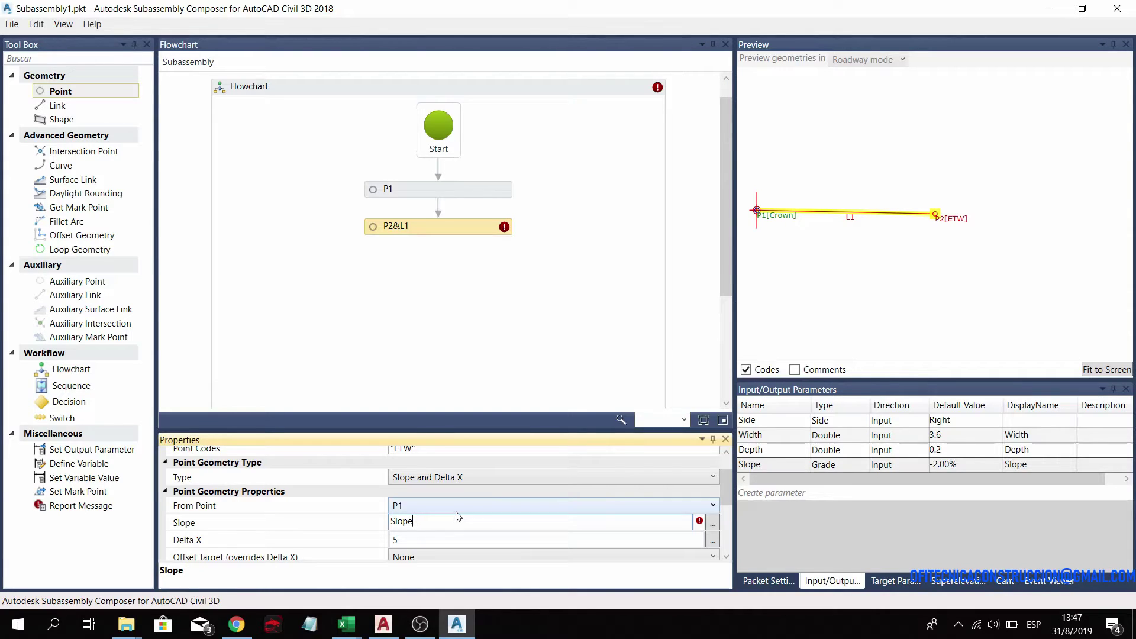
left_click(432, 543)
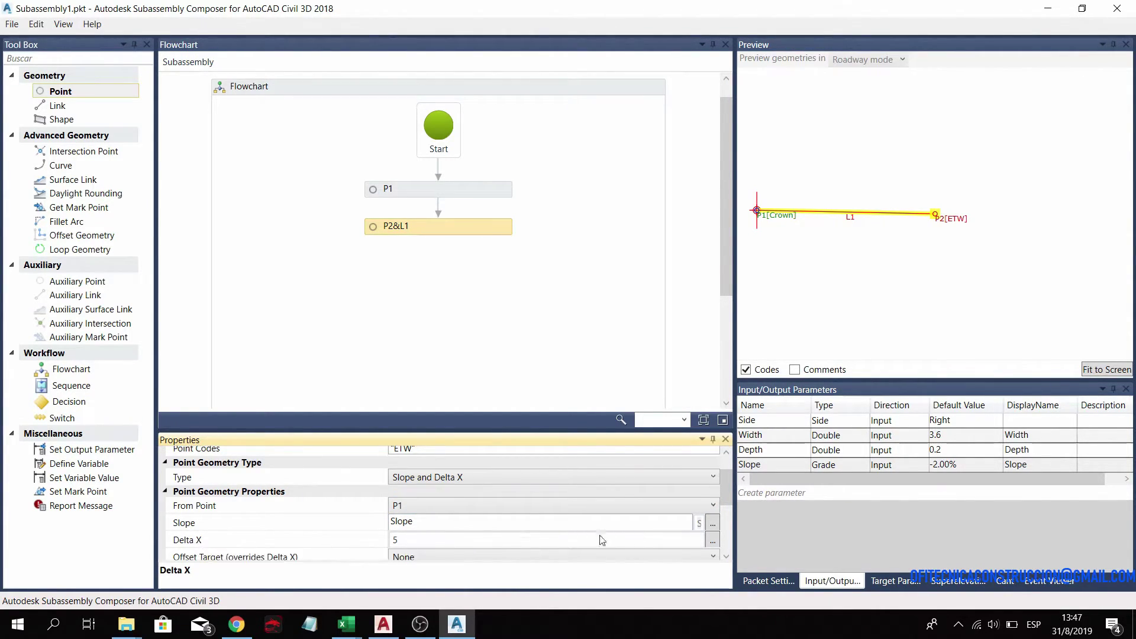
- Replace P2's fixed Delta X value of 5 with the Width parameter
left_click(774, 437)
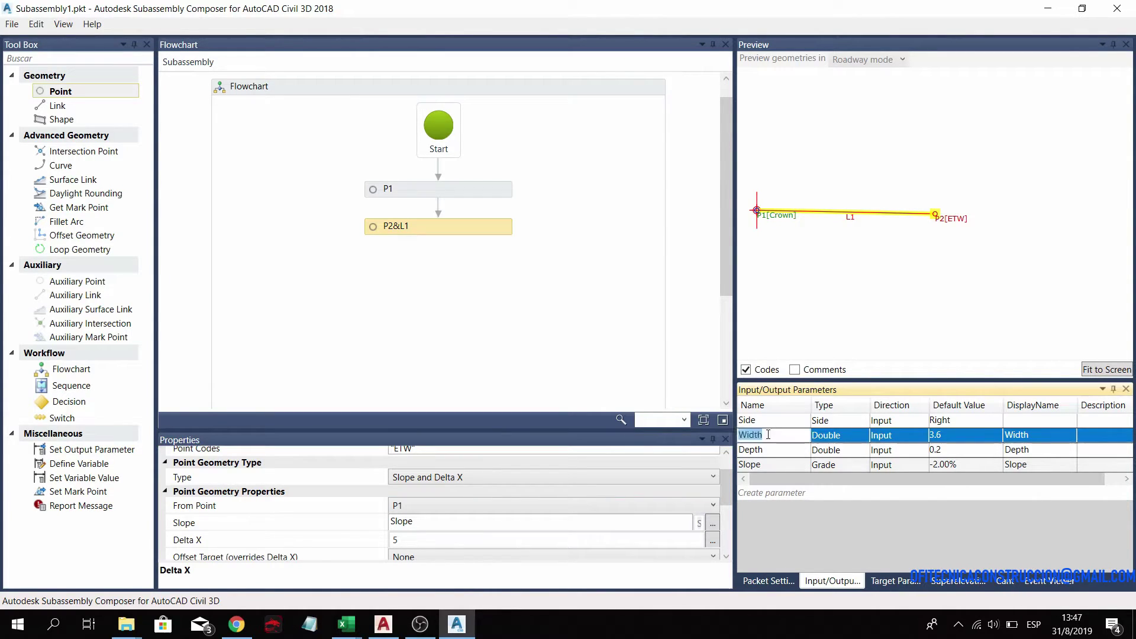
left_click(395, 539)
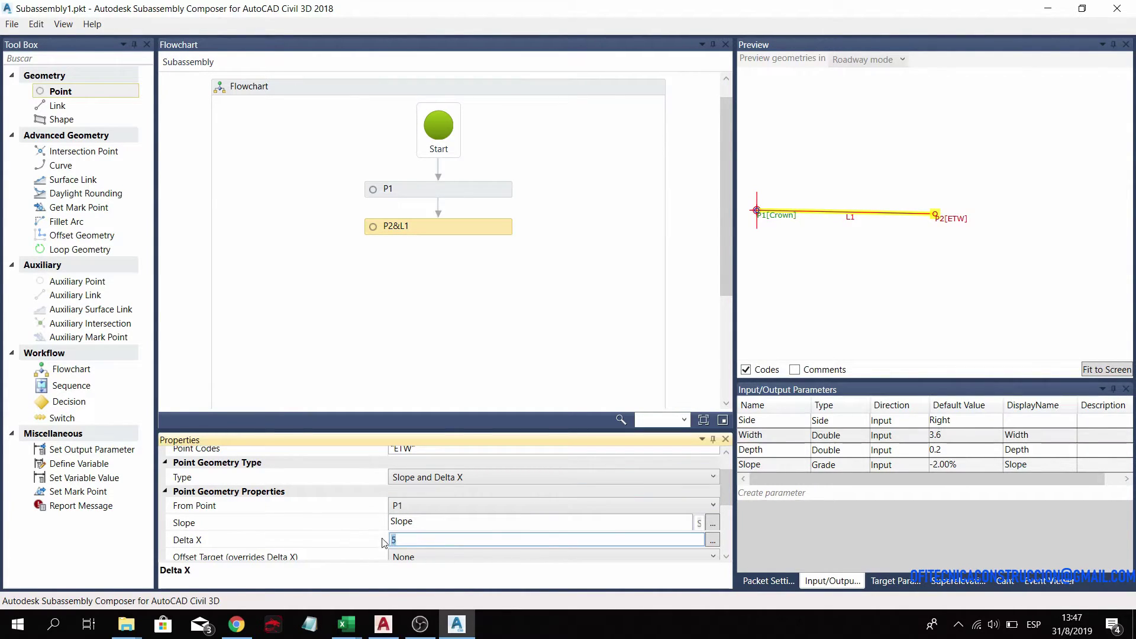
type("Width")
left_click(415, 520)
double_click(953, 435)
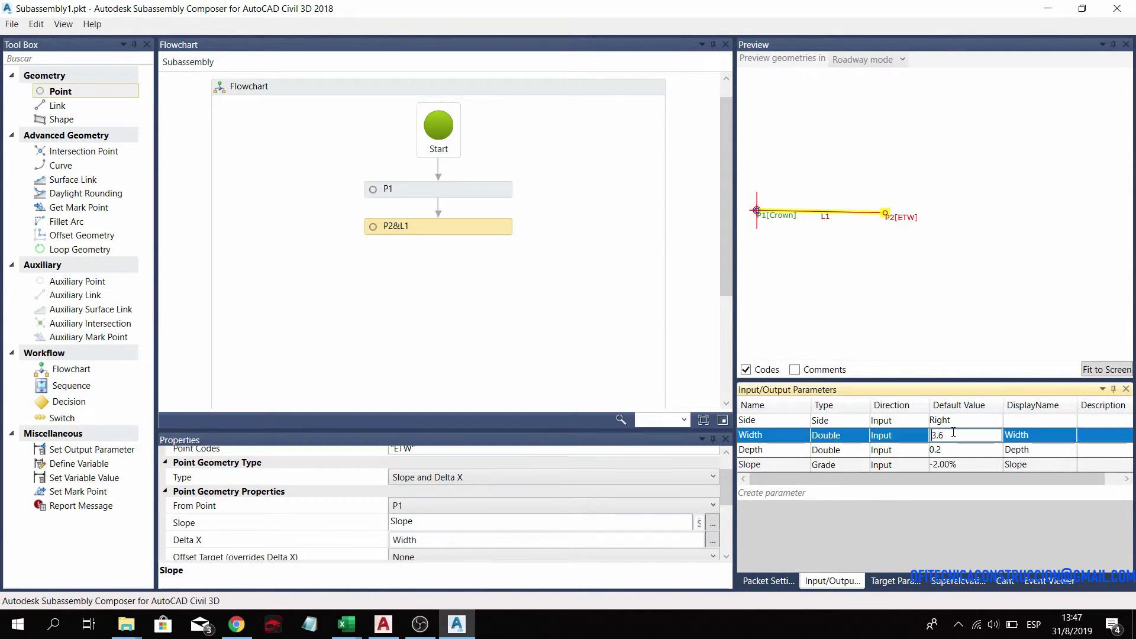
left_click(953, 431)
type("10")
key("Return")
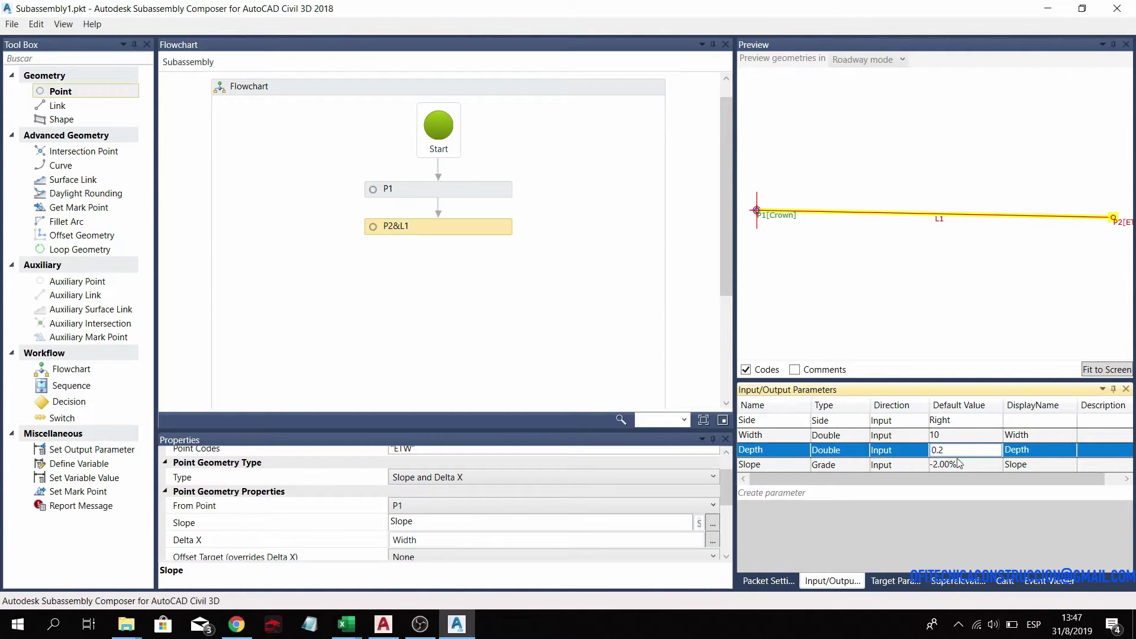
left_click(959, 466)
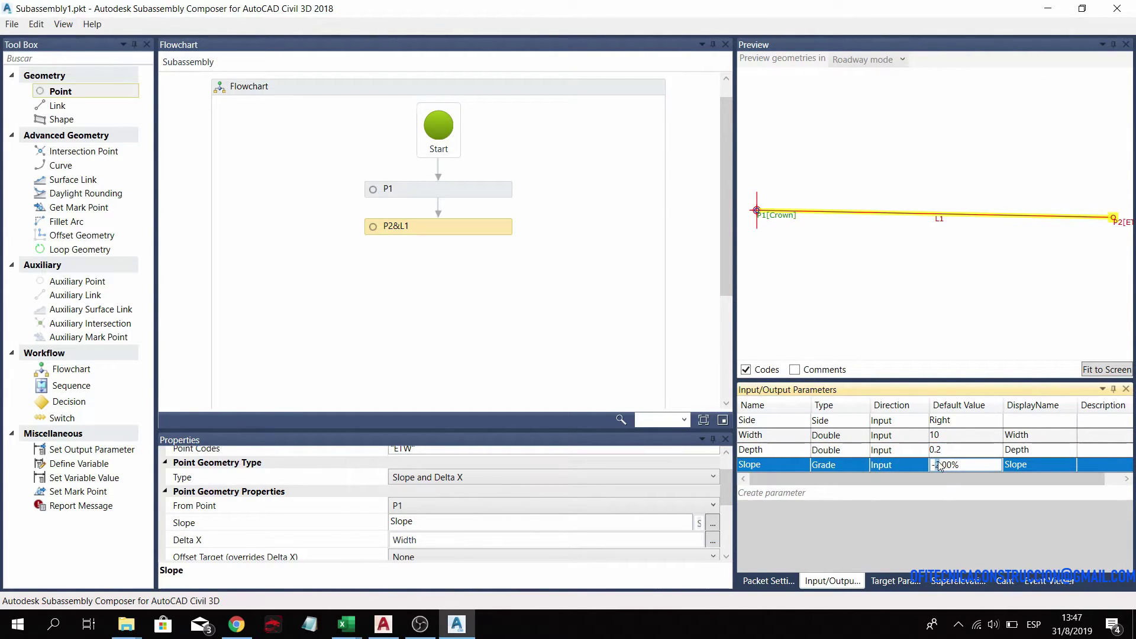
type("10")
left_click(949, 435)
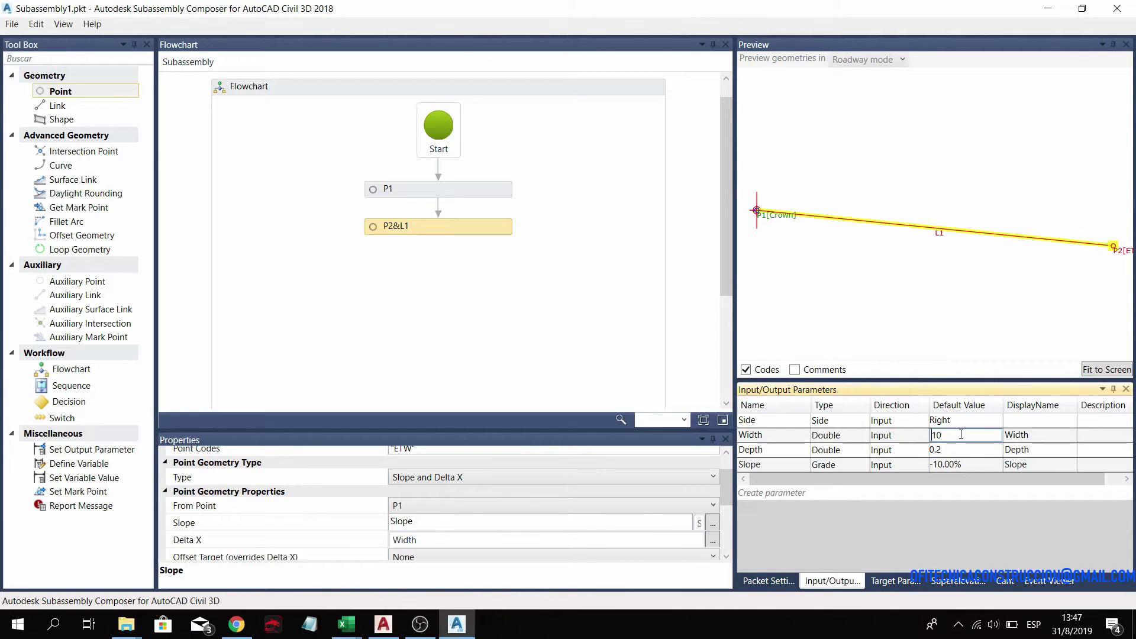
left_click(960, 465)
left_click_drag(936, 465, 945, 465)
key("BackSpace")
type("2")
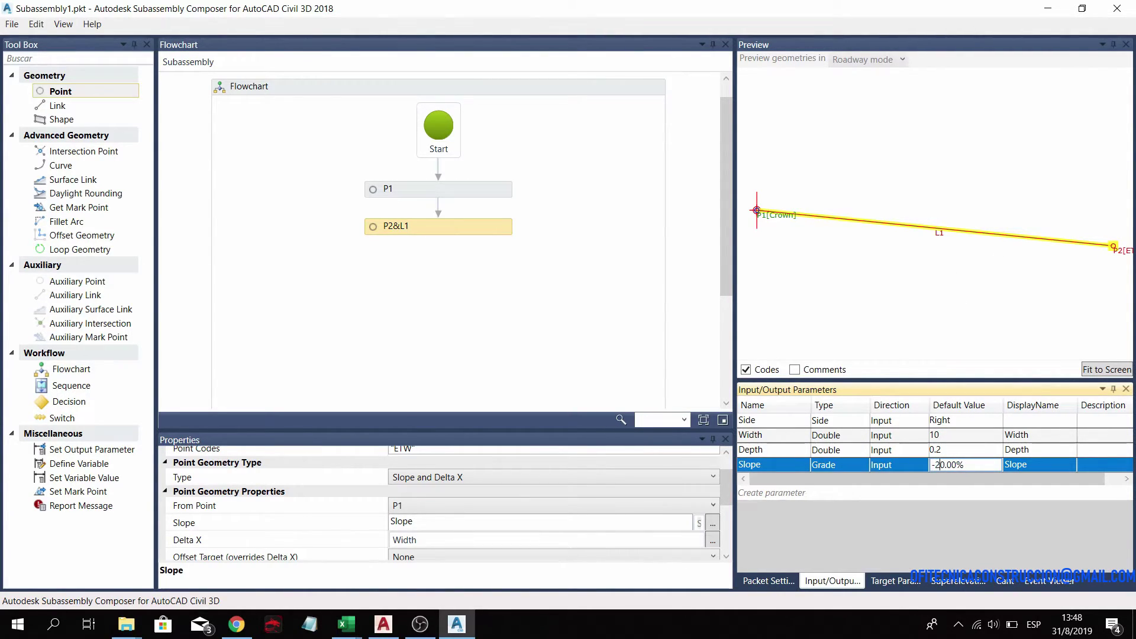
left_click(954, 434)
key("BackSpace")
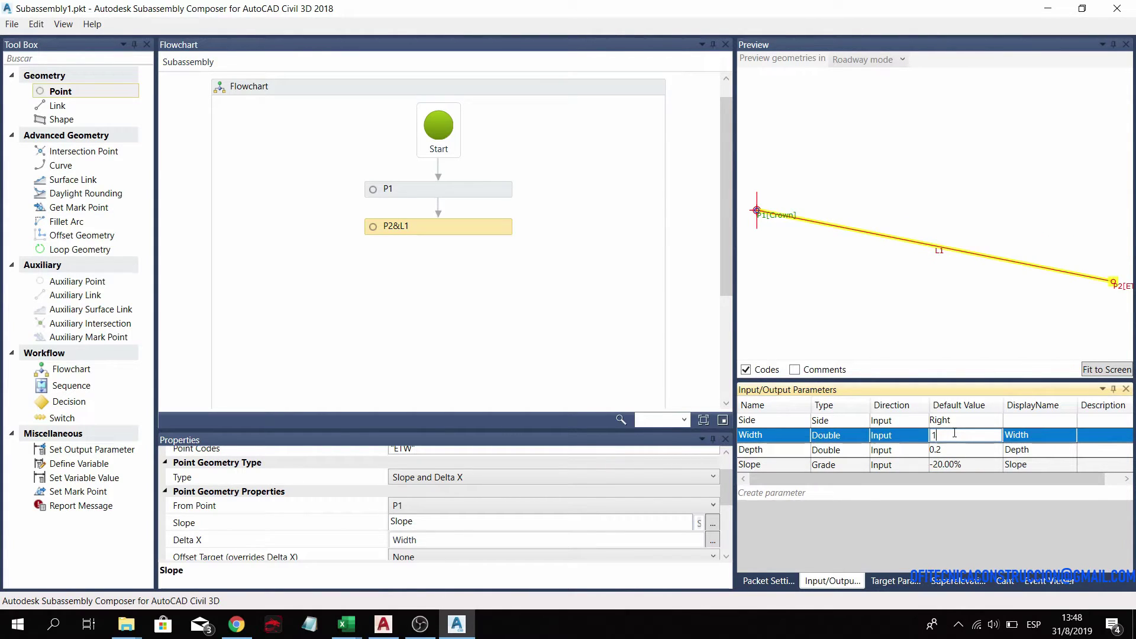
type("36")
left_click(955, 291)
left_click(1097, 370)
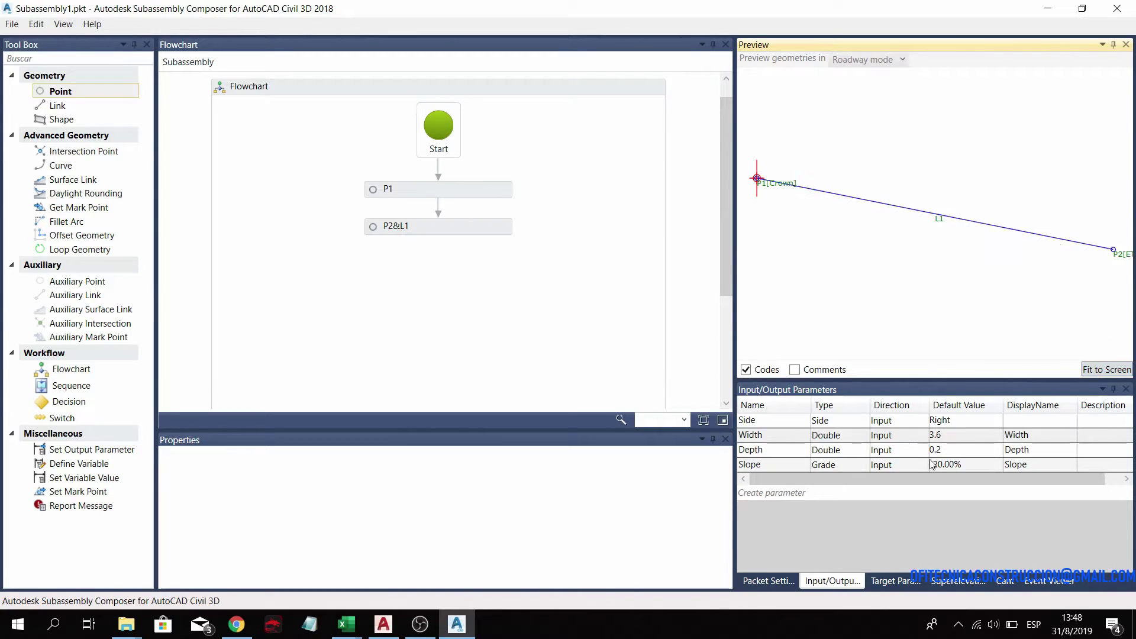
left_click(944, 465)
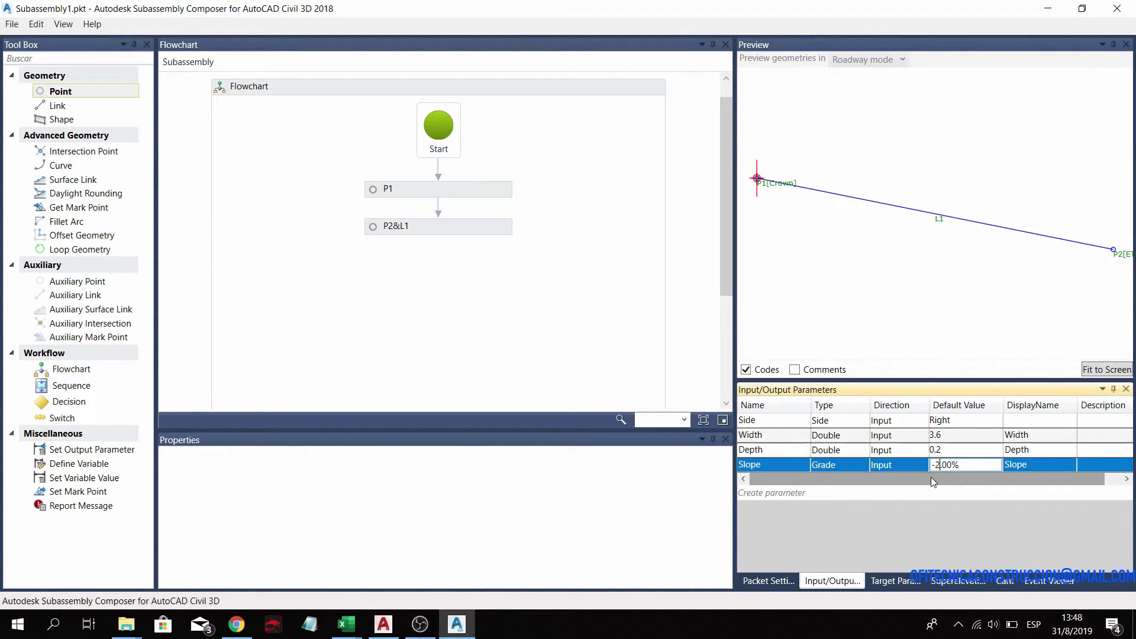
key("BackSpace")
key("Up")
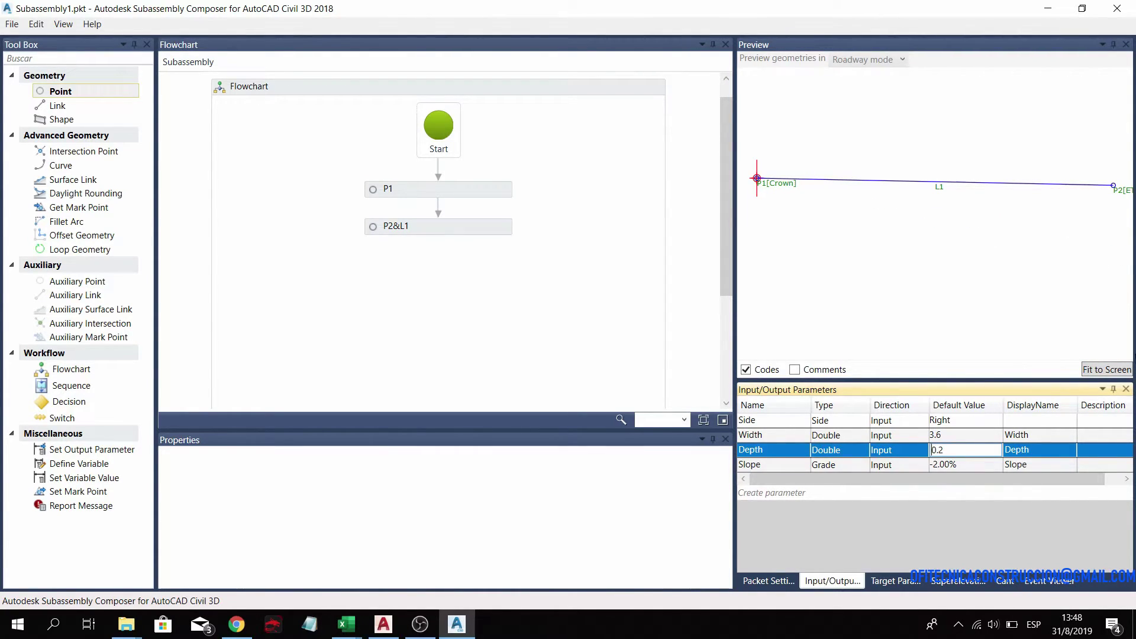
left_click(1118, 371)
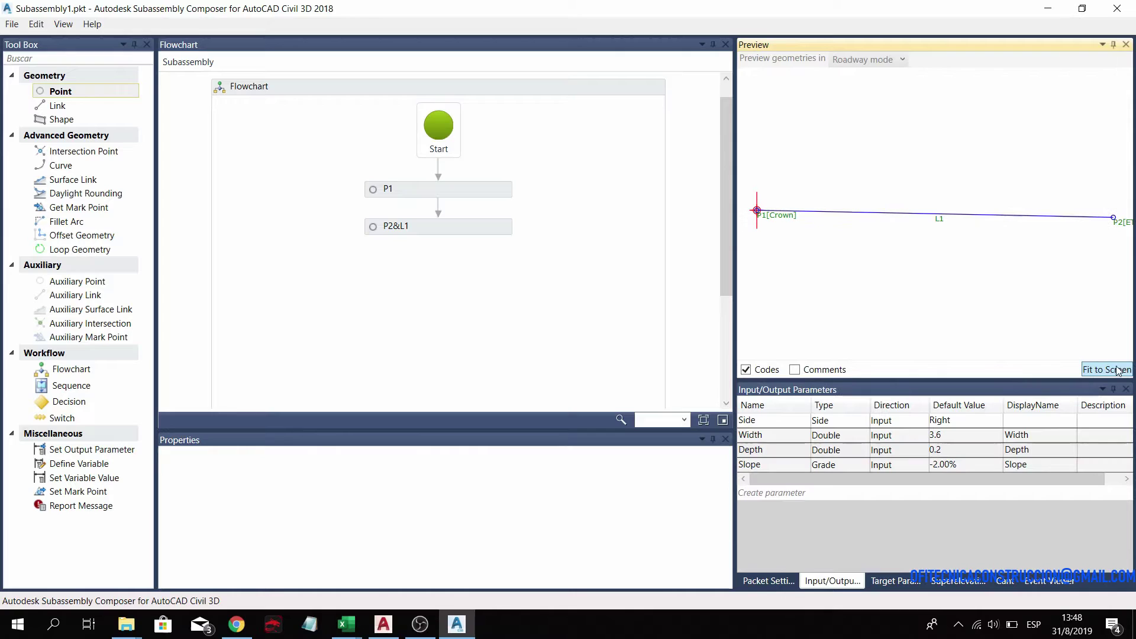
- Toggle link L1's Add Link to From Point off and back on in P2&L1
left_click(414, 226)
scroll(425, 501, "down", 2)
scroll(424, 501, "down", 1)
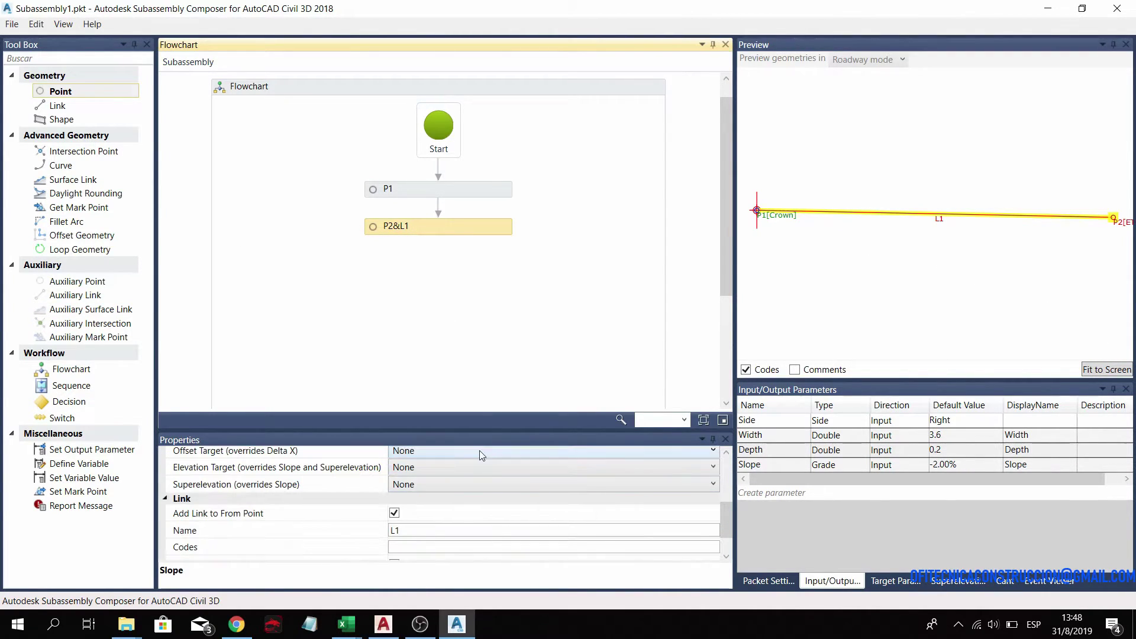
scroll(479, 449, "down", 1)
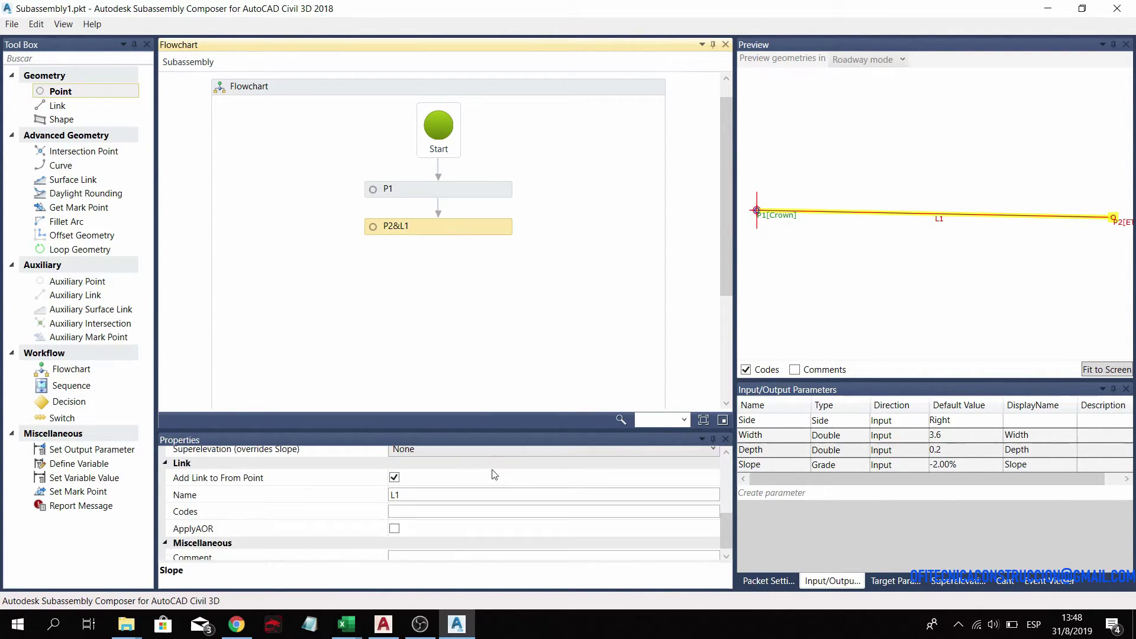
left_click(395, 479)
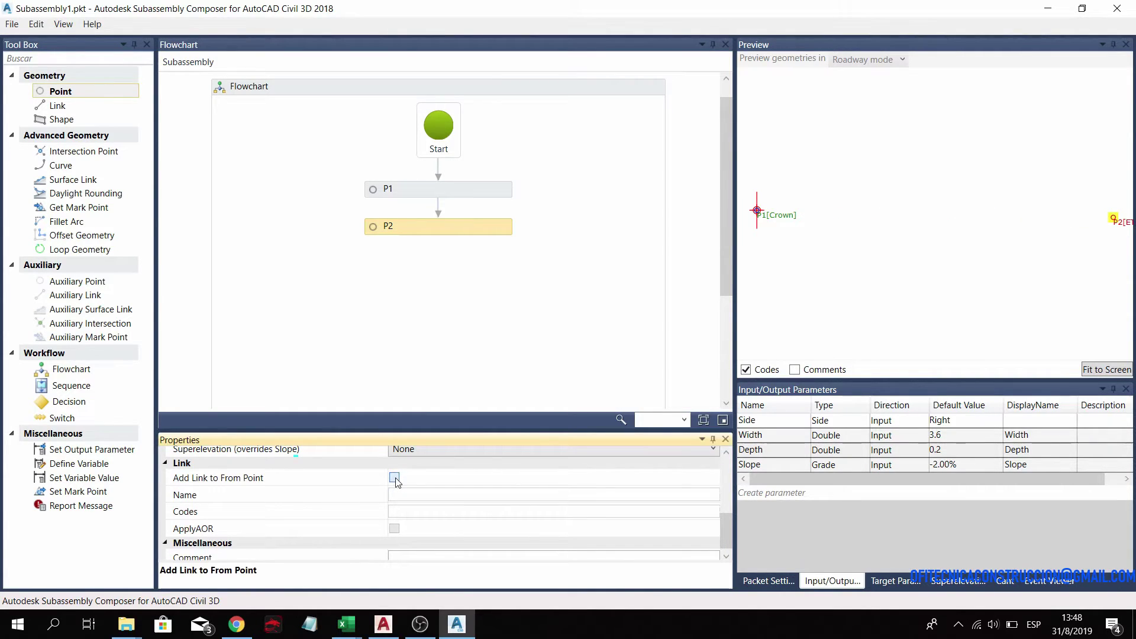
left_click(395, 479)
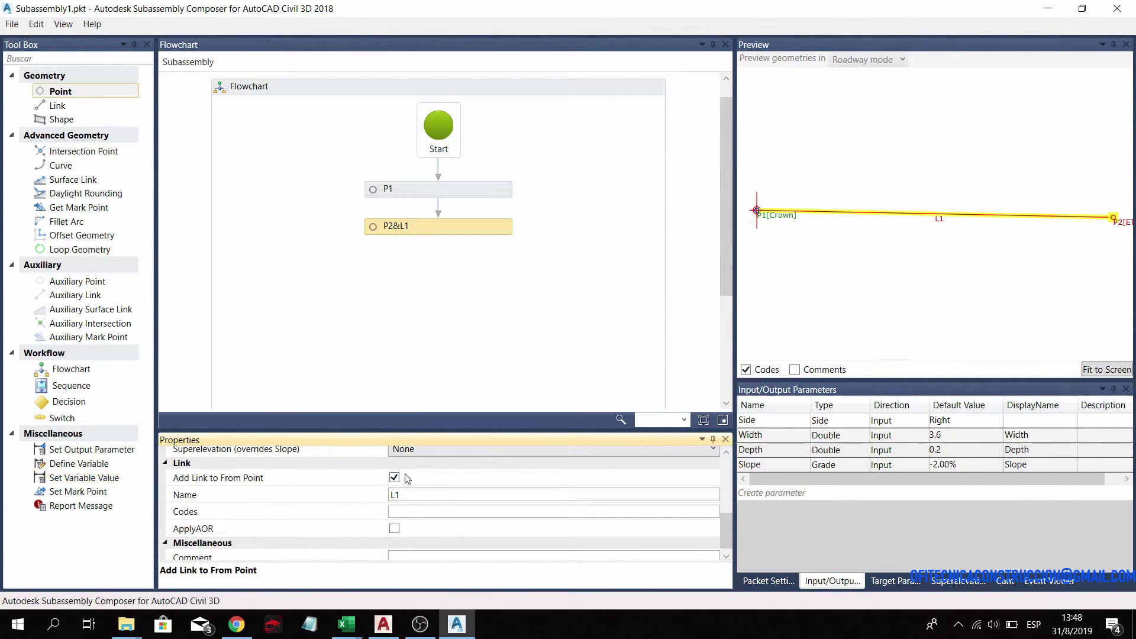
left_click(394, 478)
- Give link L1 the codes "Top","Pave" and add a new point step below P2&L1
left_click(470, 512)
type("\"T")
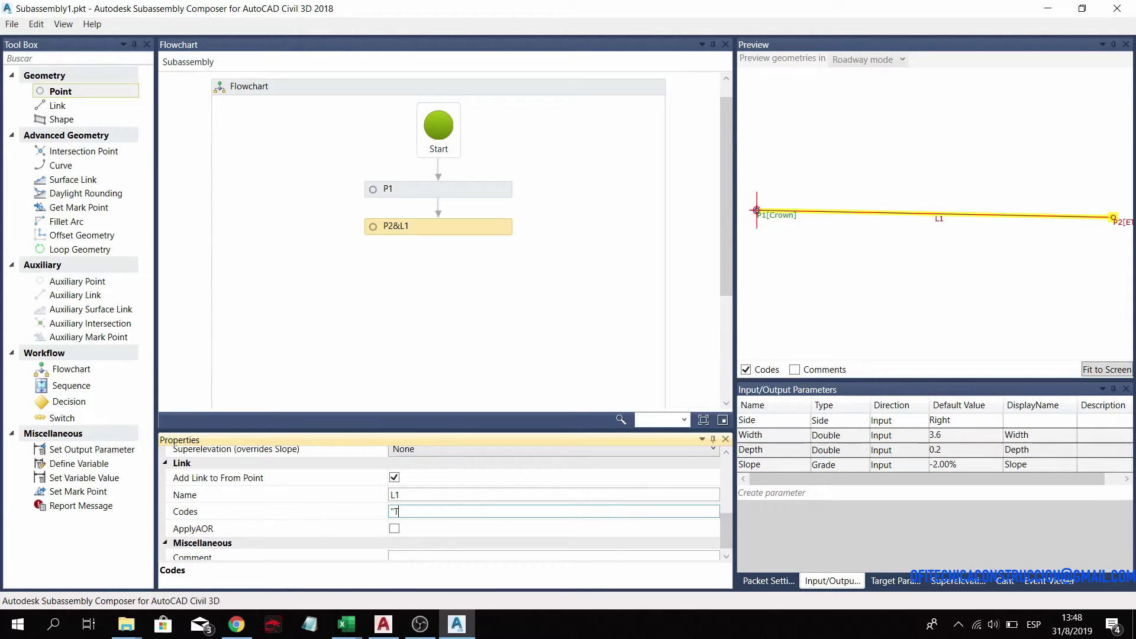
type("op\",\"")
type("Pav")
type("e")
left_click(458, 496)
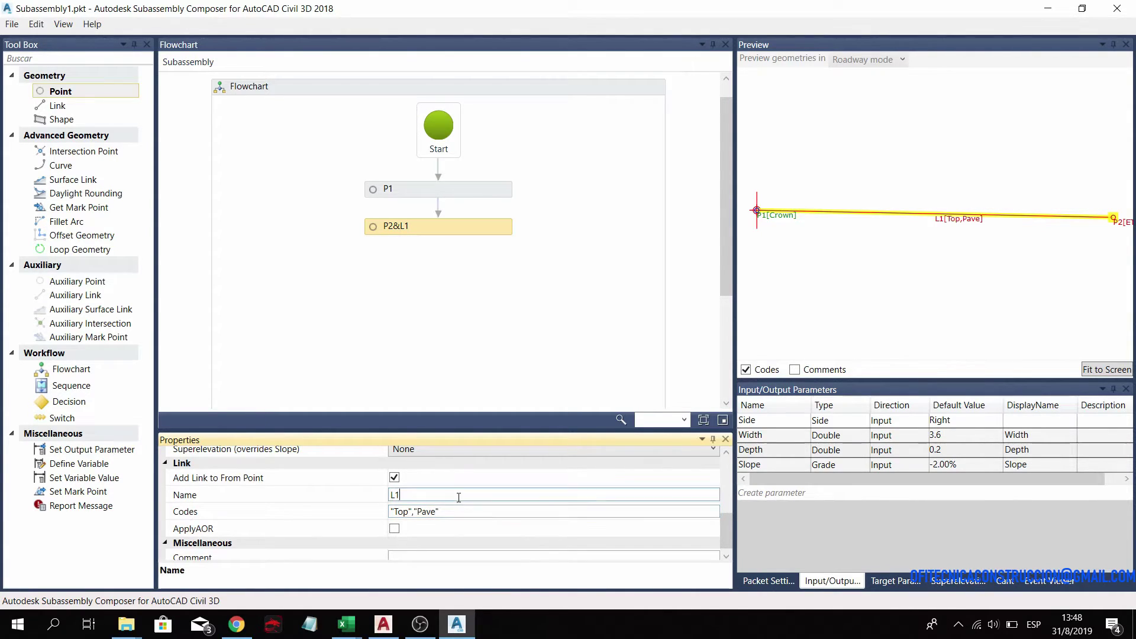
scroll(386, 520, "down", 1)
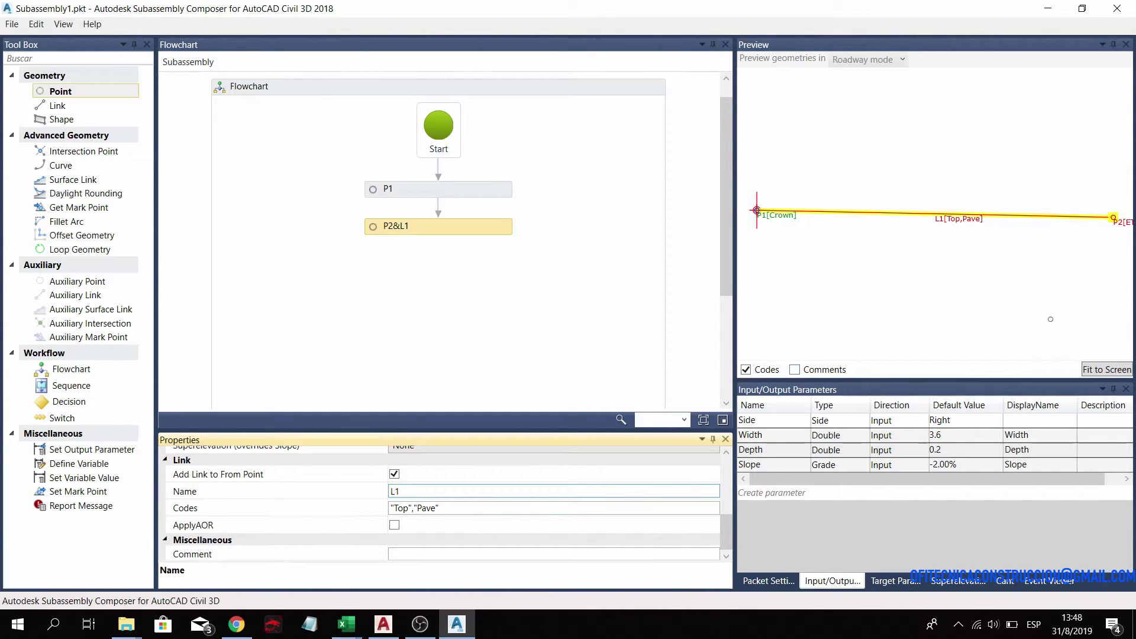
left_click_drag(61, 92, 458, 261)
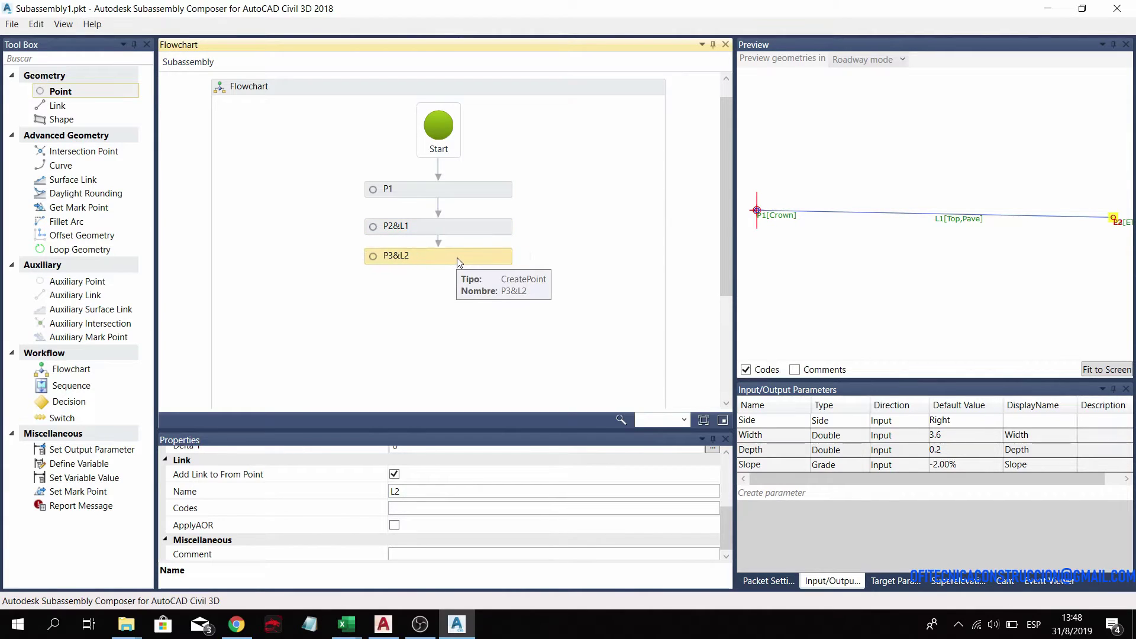
- Set point P3's Point Codes to "Crown_Subbase"
scroll(466, 529, "up", 5)
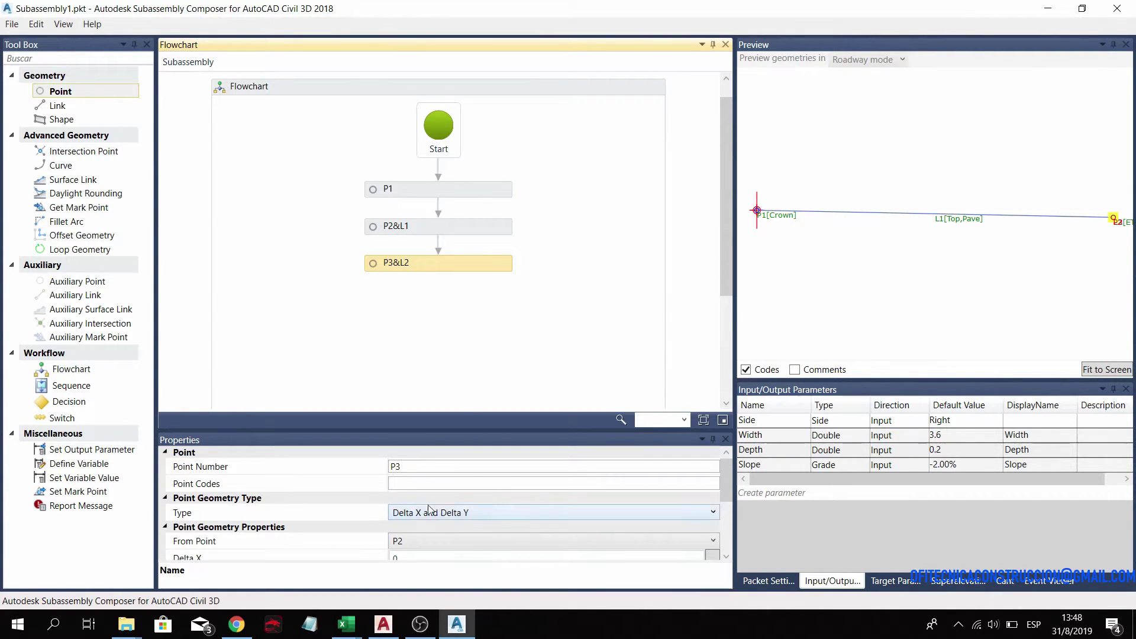
left_click(421, 486)
type("\"")
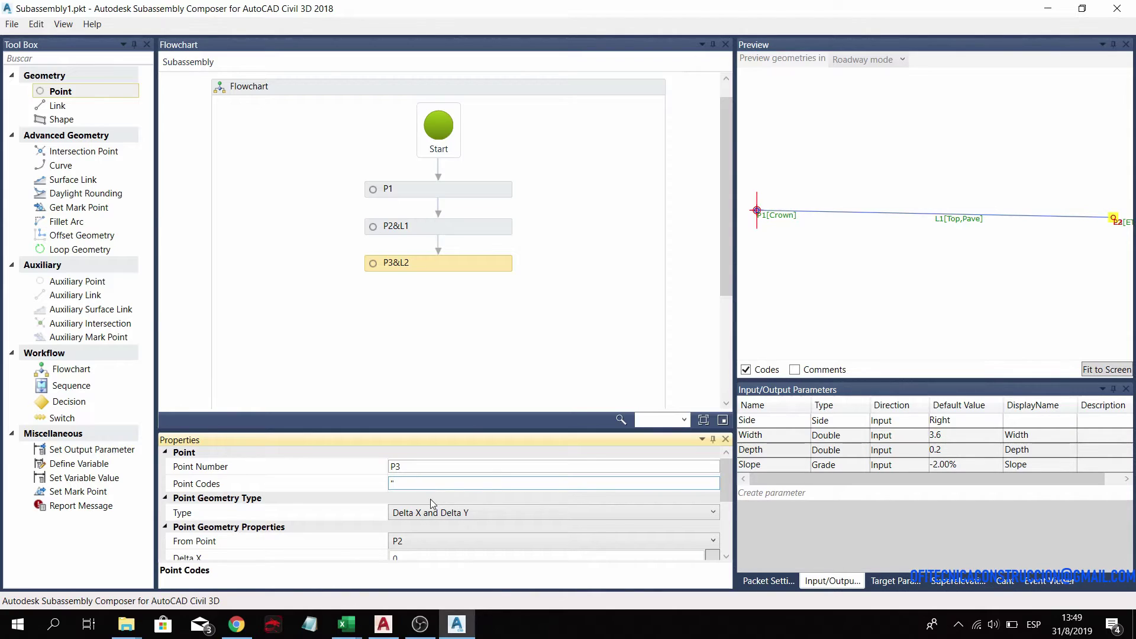
type("Cr")
key("BackSpace")
type("n_")
type("Subbase")
type("\"")
left_click(431, 466)
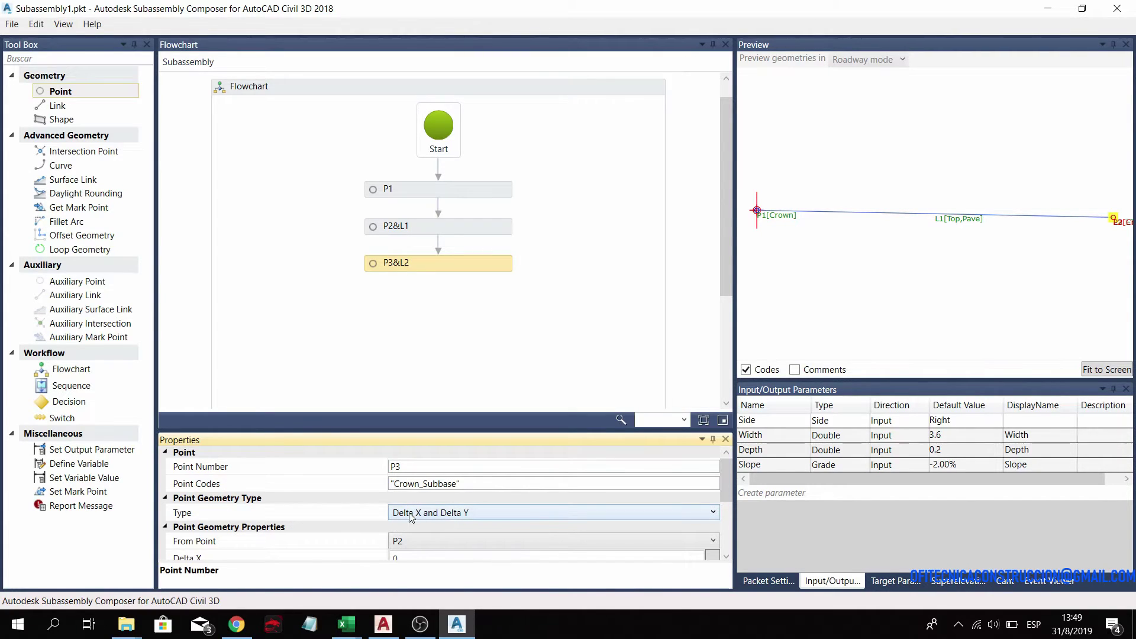
- Measure P3 from point P1 and select its Delta Y field
left_click(402, 545)
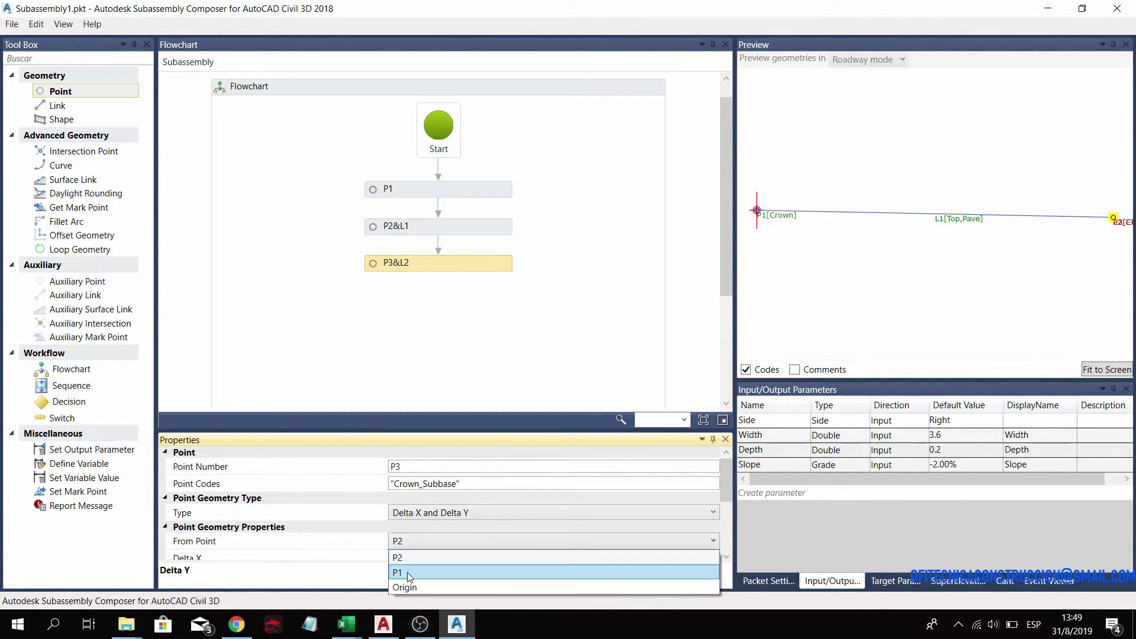
left_click(411, 569)
scroll(384, 545, "down", 2)
left_click(423, 469)
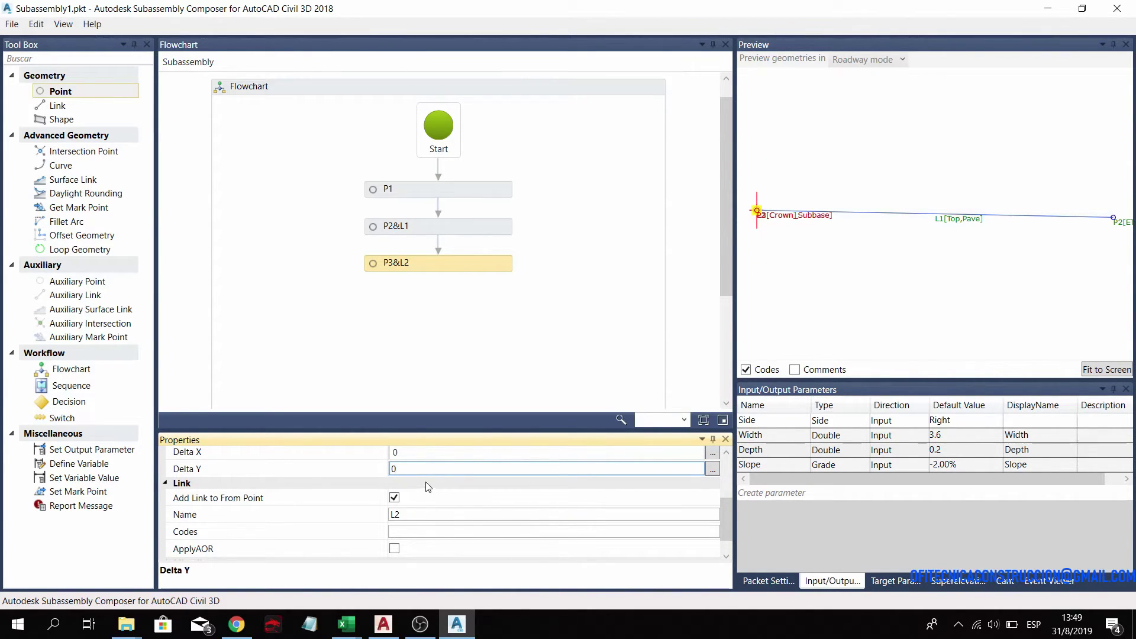
- Set P3's Delta Y to -Depth
key("BackSpace")
double_click(787, 449)
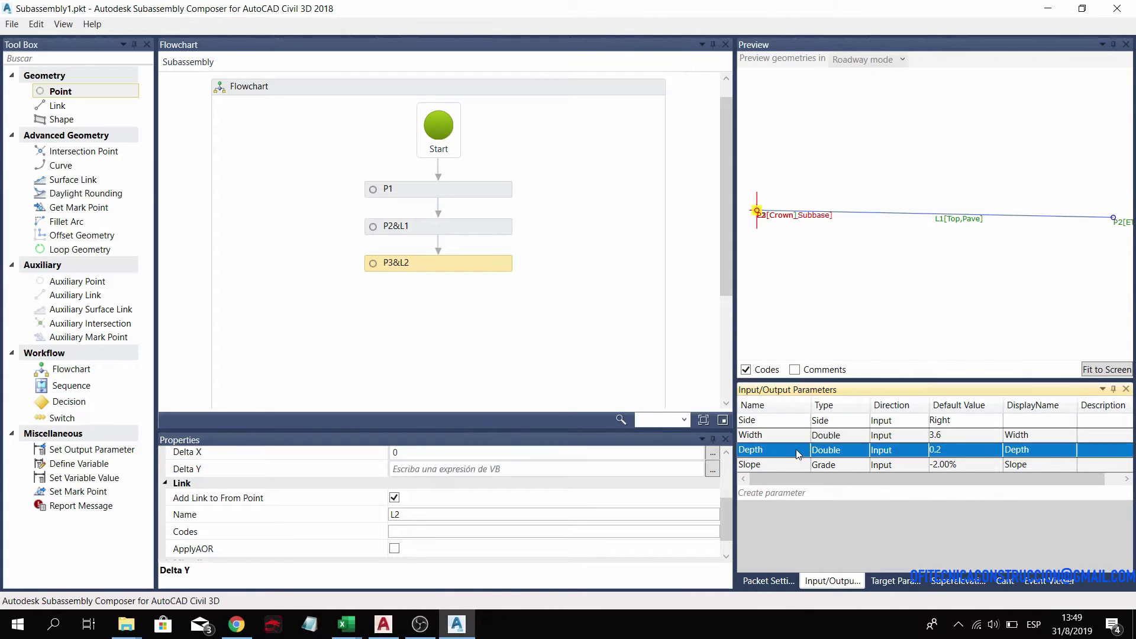
scroll(491, 478, "up", 1)
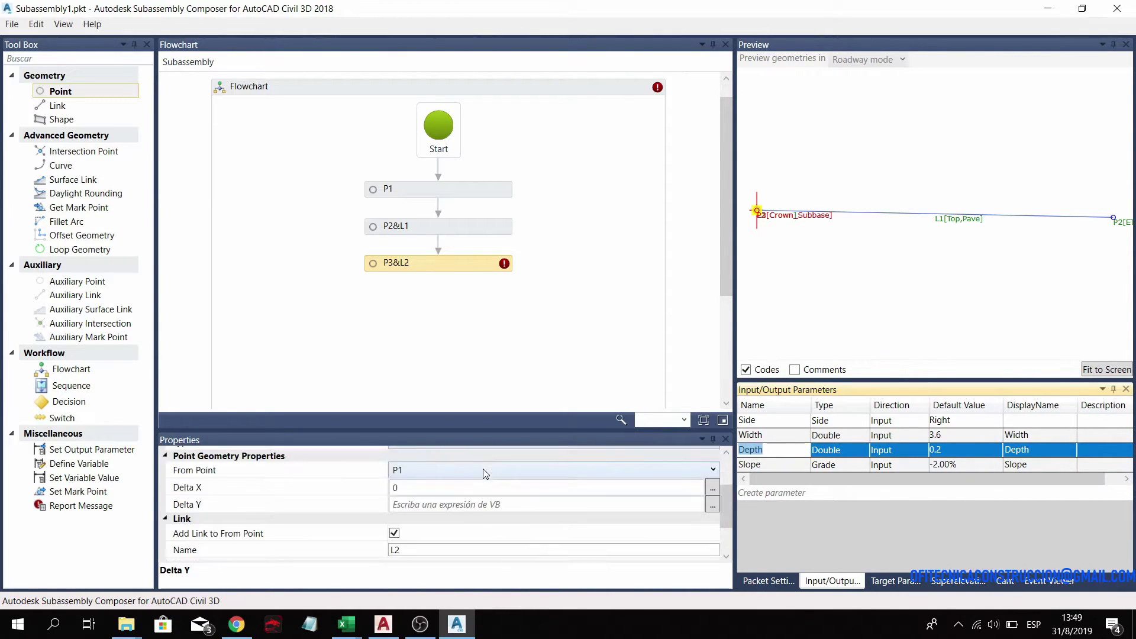
scroll(473, 485, "up", 1)
left_click(438, 540)
type("Depth")
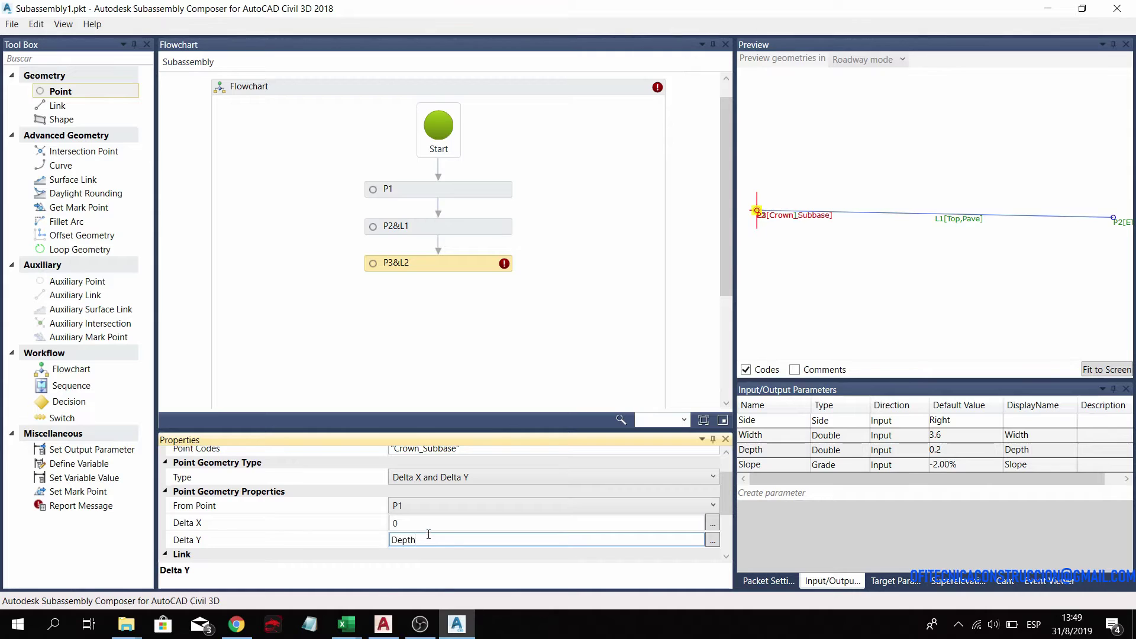
left_click(423, 523)
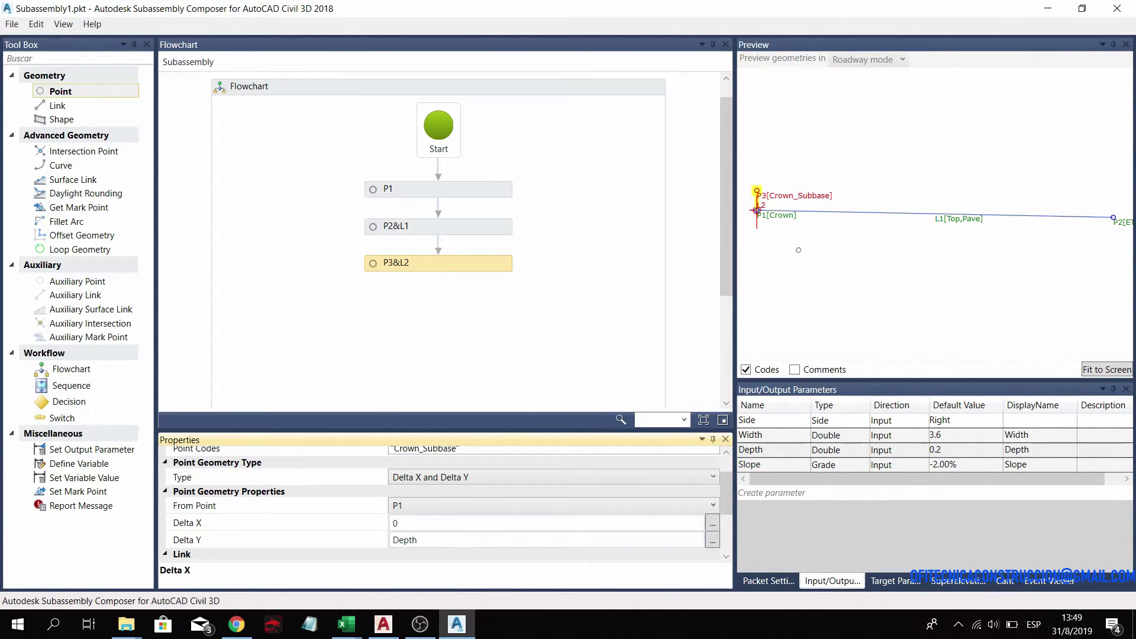
left_click(393, 540)
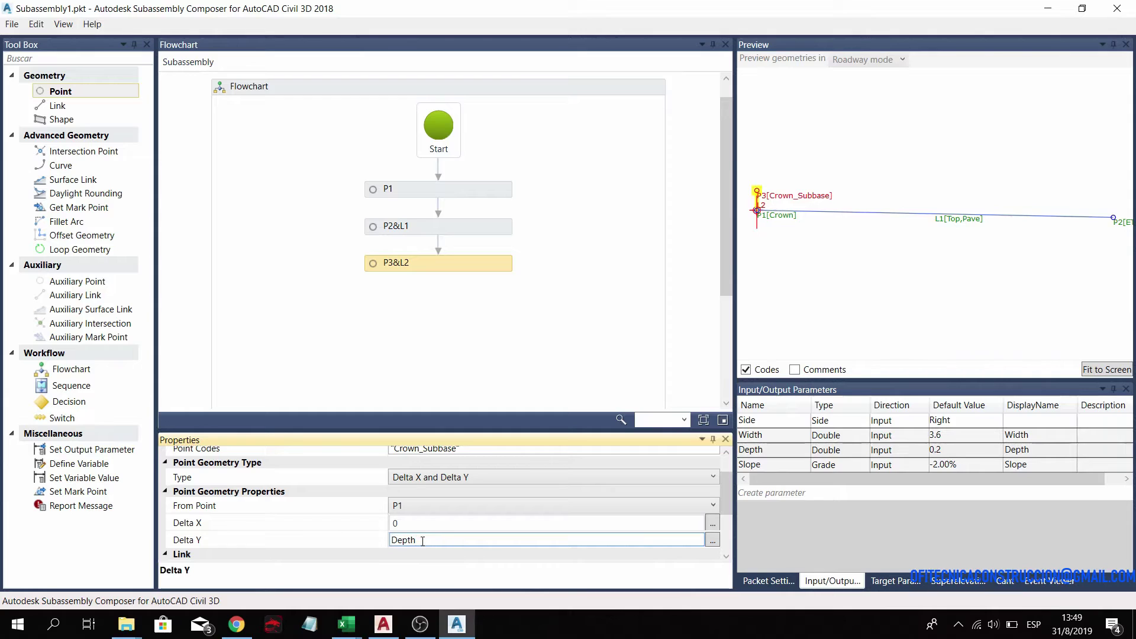
type("-")
left_click(426, 524)
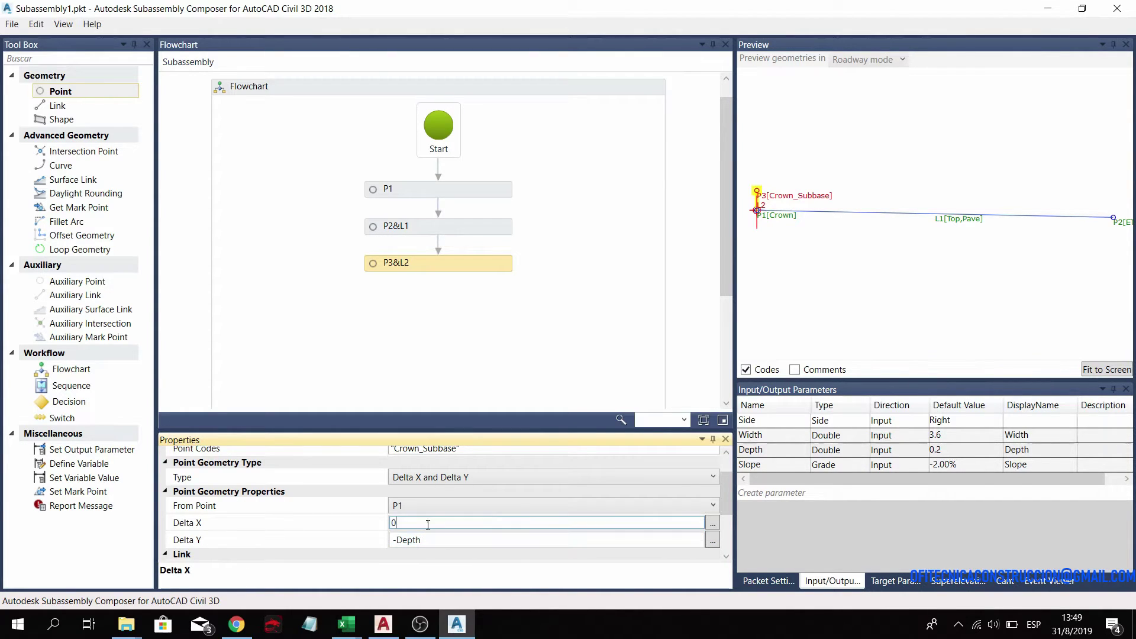
- Fit the preview to screen and zoom to check P3 sits below P1
left_click(1116, 374)
scroll(420, 499, "down", 2)
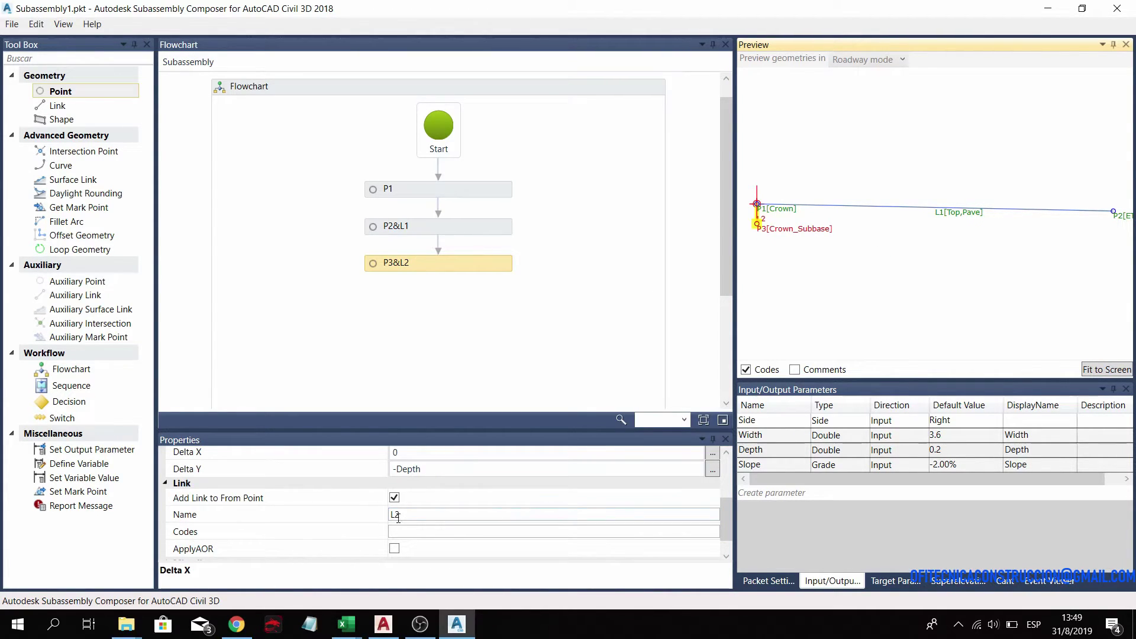
scroll(420, 508, "up", 2)
scroll(431, 500, "up", 2)
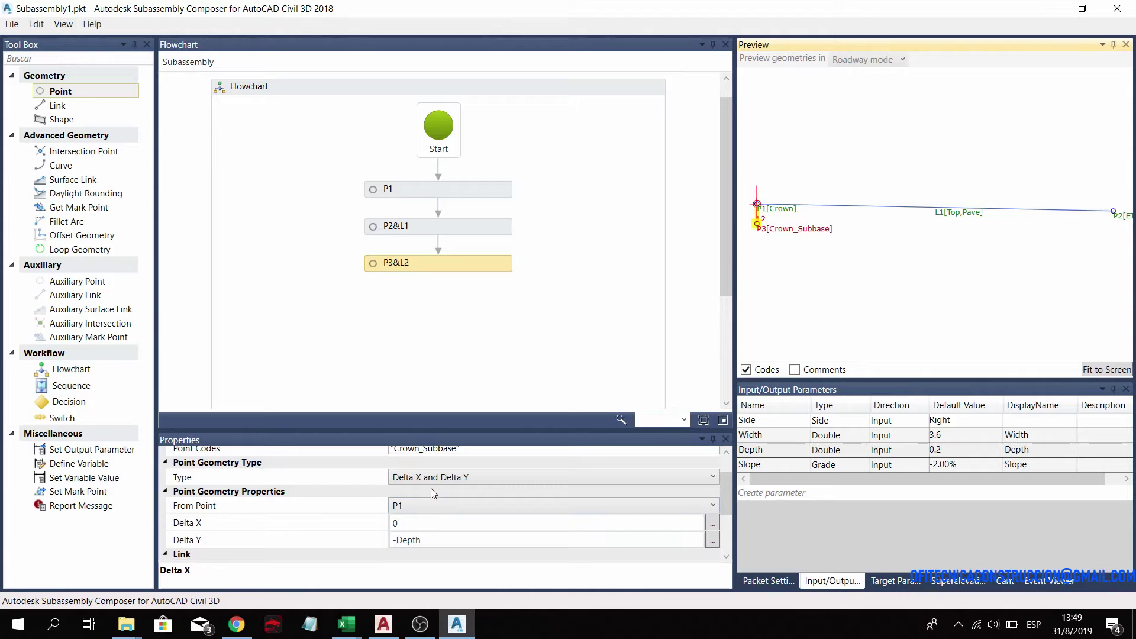
scroll(436, 510, "down", 2)
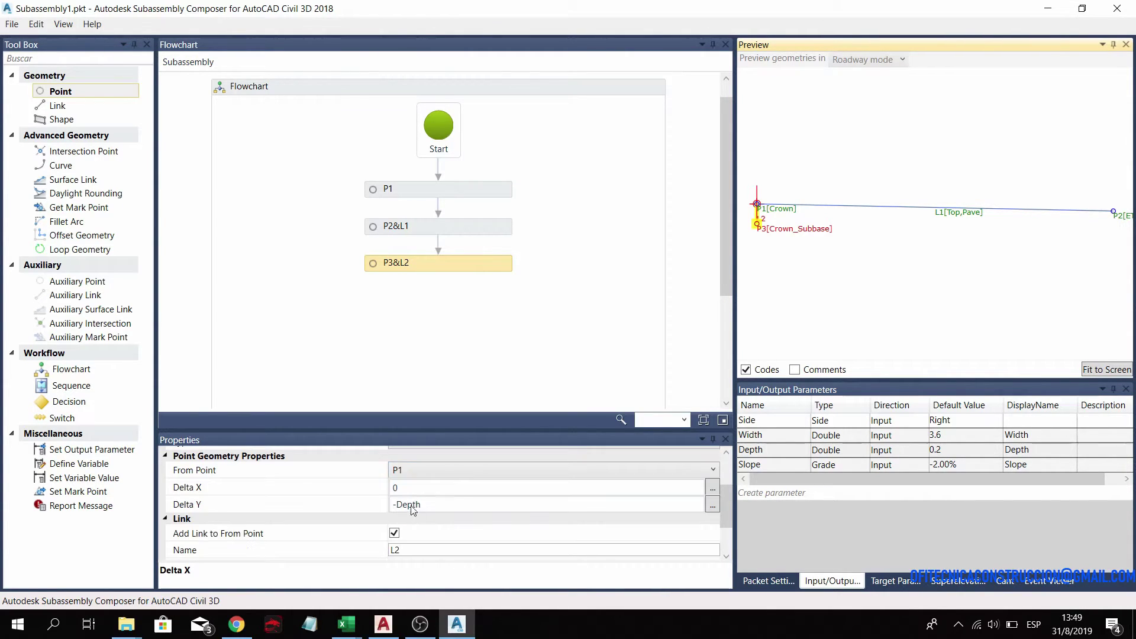
scroll(415, 556, "down", 2)
scroll(417, 549, "up", 5)
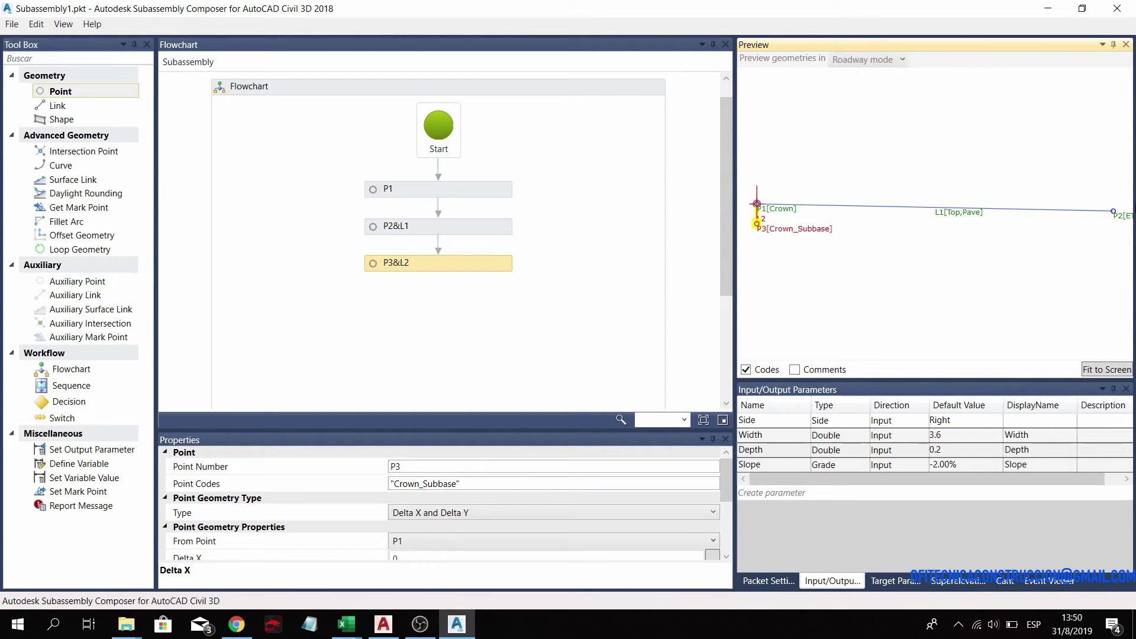
- Add point P4 after P3&L2 with Point Codes "ETW_Subbase"
left_click_drag(115, 91, 442, 299)
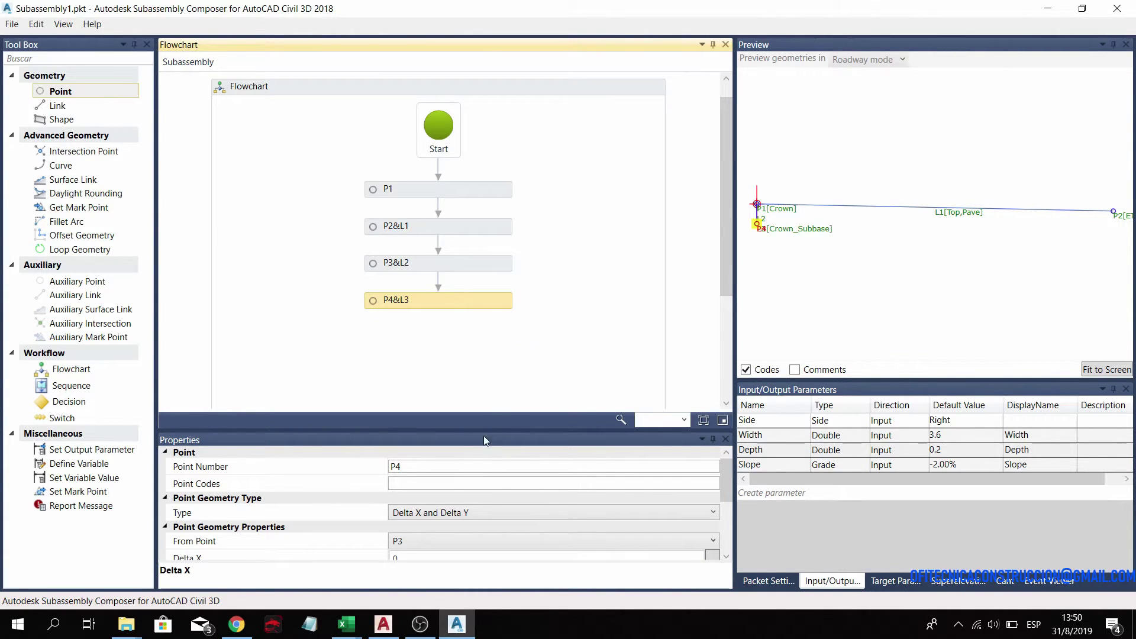
left_click(436, 485)
type("\"")
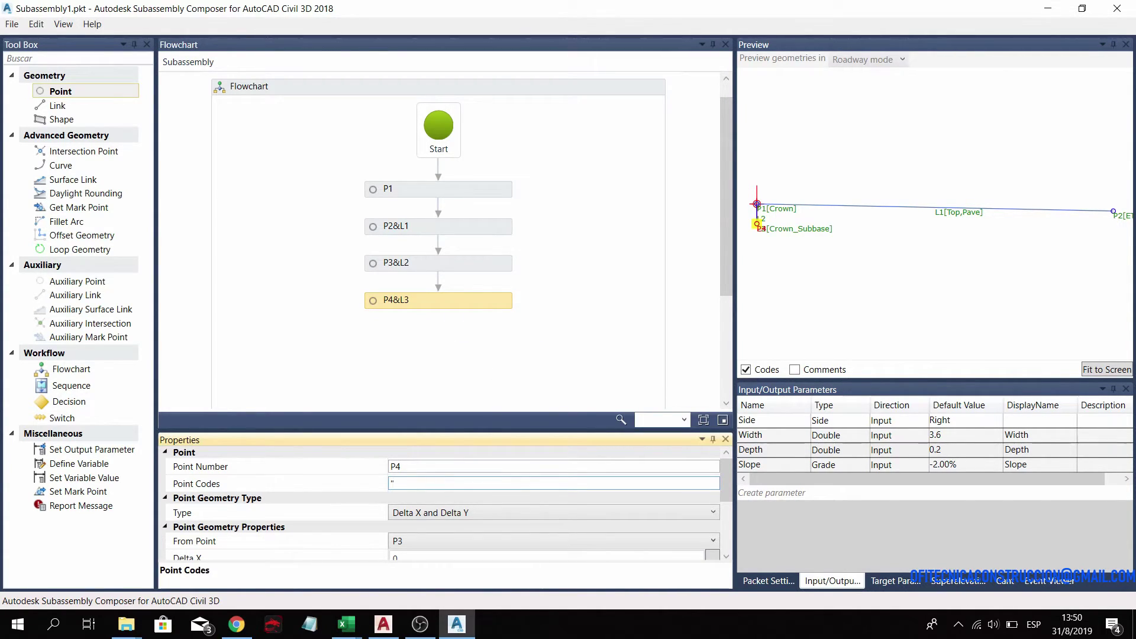
type("W")
key("BackSpace")
type("ET")
type("W_")
type("Subbase")
type("\"")
left_click(435, 467)
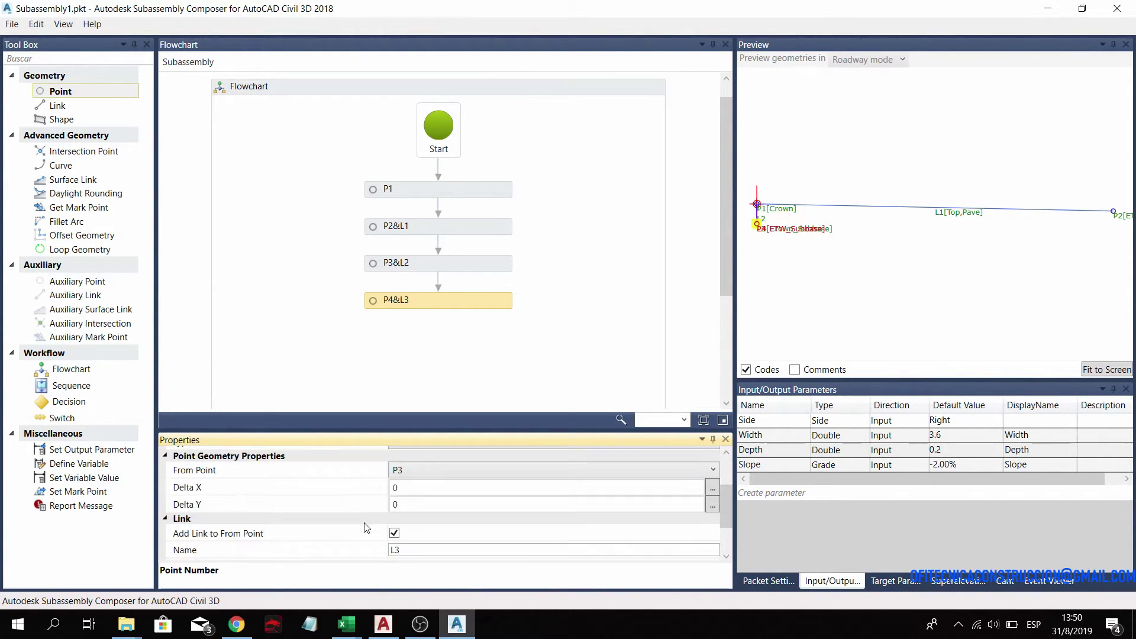
- Measure P4 from point P2 with a Delta Y of -Depth
scroll(462, 503, "down", 2)
left_click(421, 466)
left_click(474, 500)
left_click(412, 505)
type("-Dep")
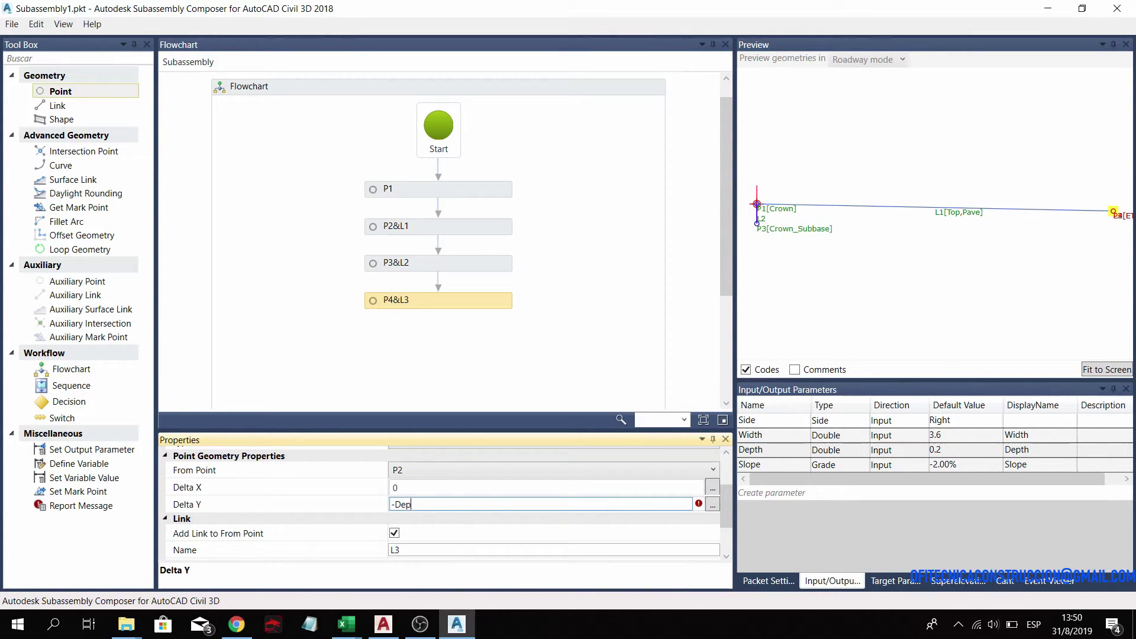
type("th")
left_click(414, 486)
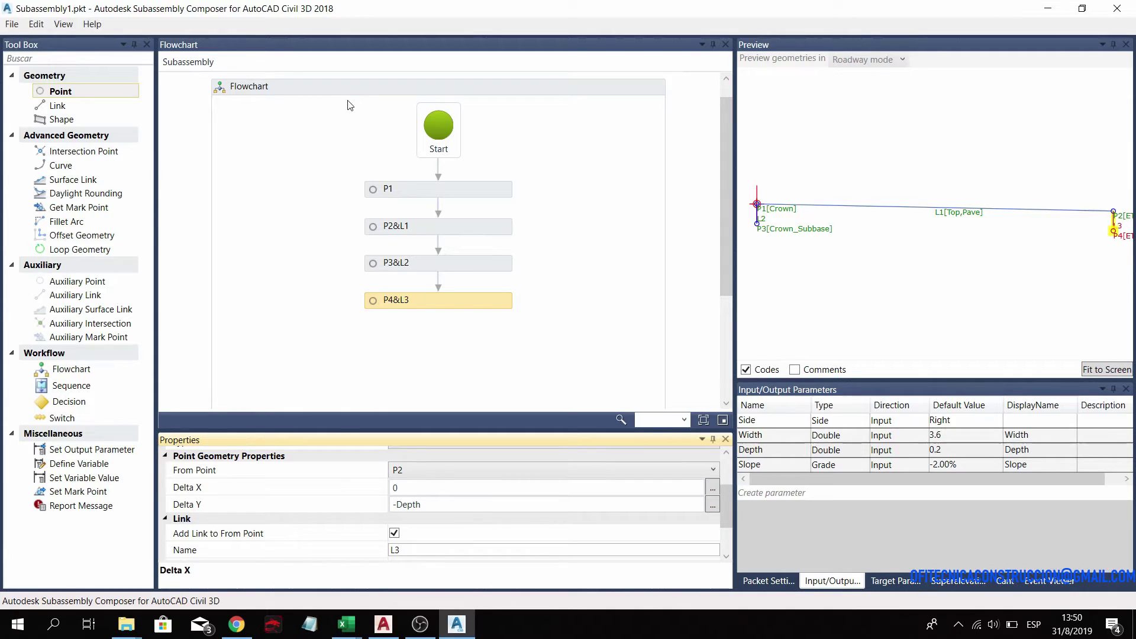
- Add link L4 after P4&L3, running from start point P3 to end point P4
left_click(81, 107)
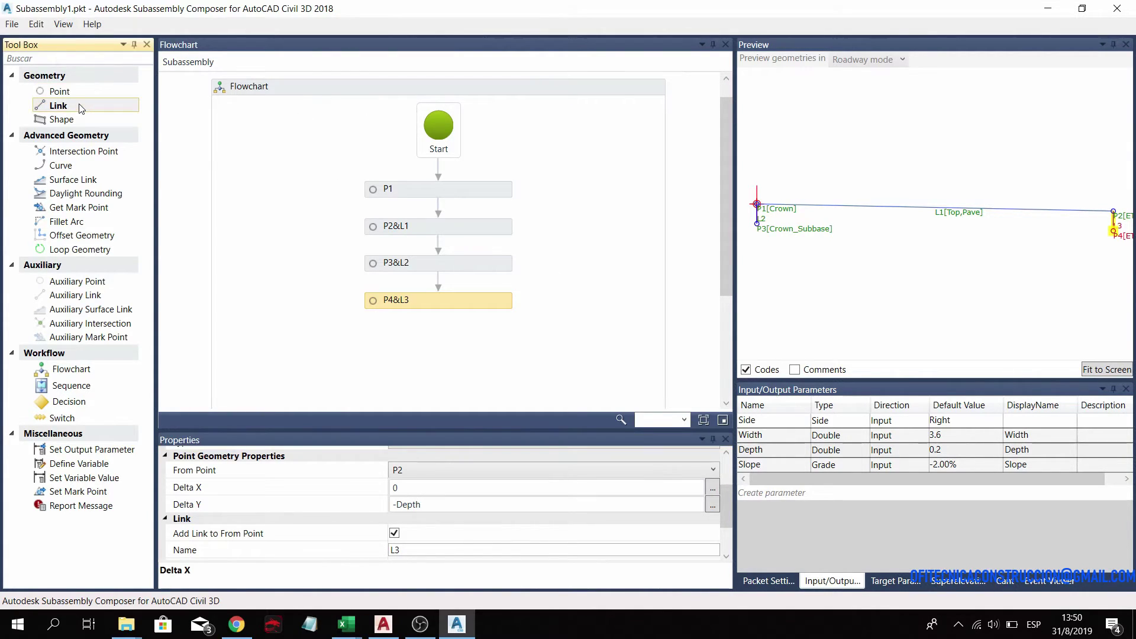
left_click_drag(55, 109, 448, 349)
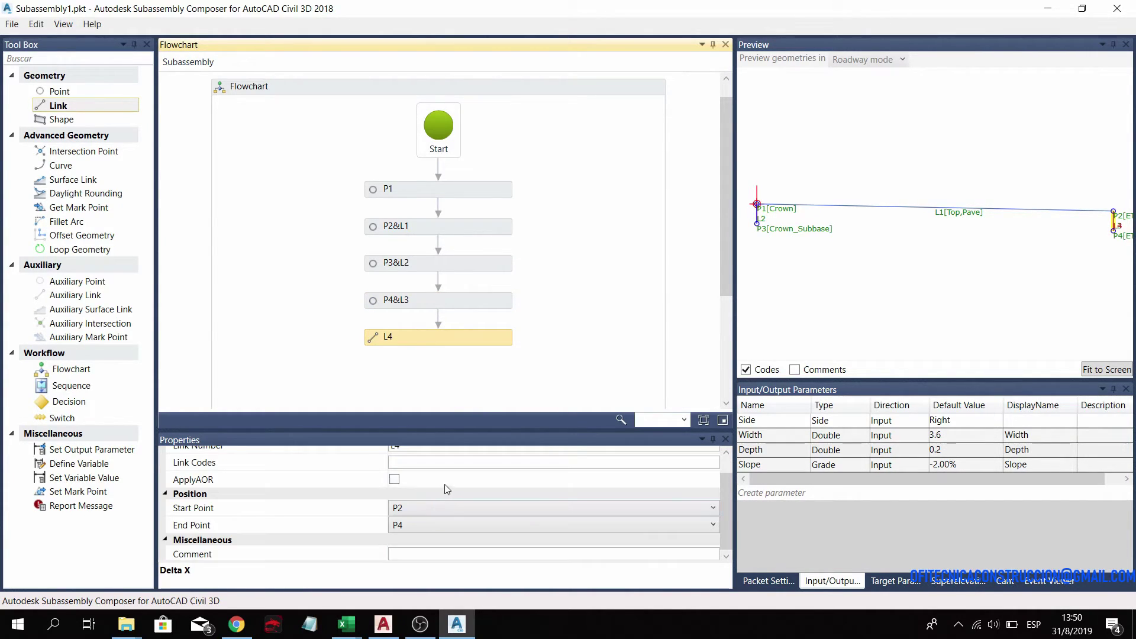
left_click(426, 508)
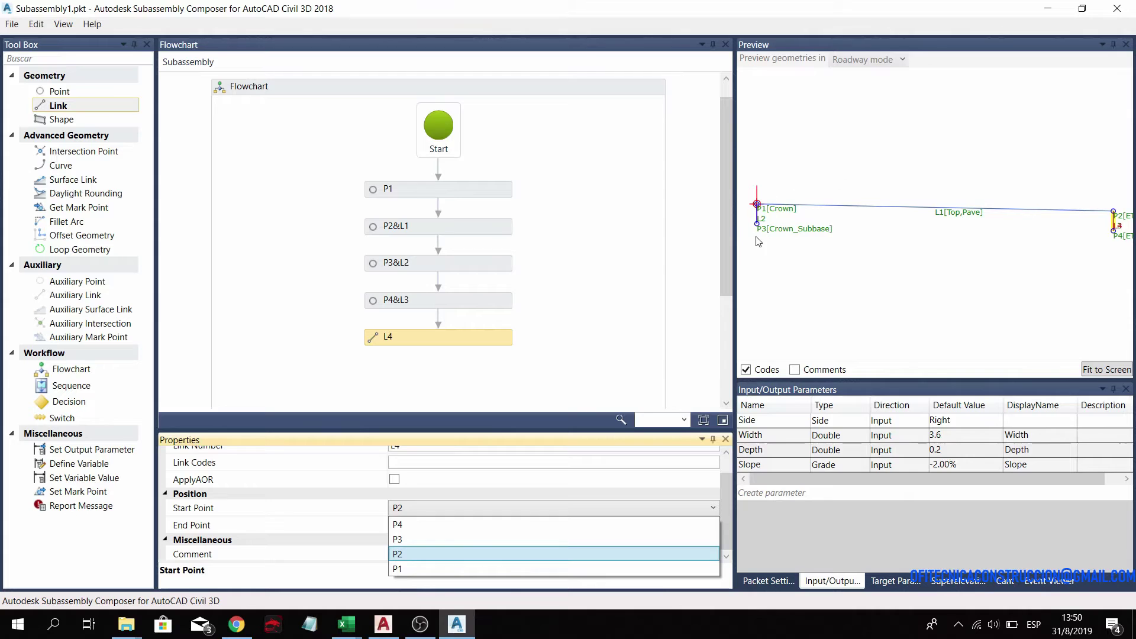
left_click(409, 538)
left_click(413, 525)
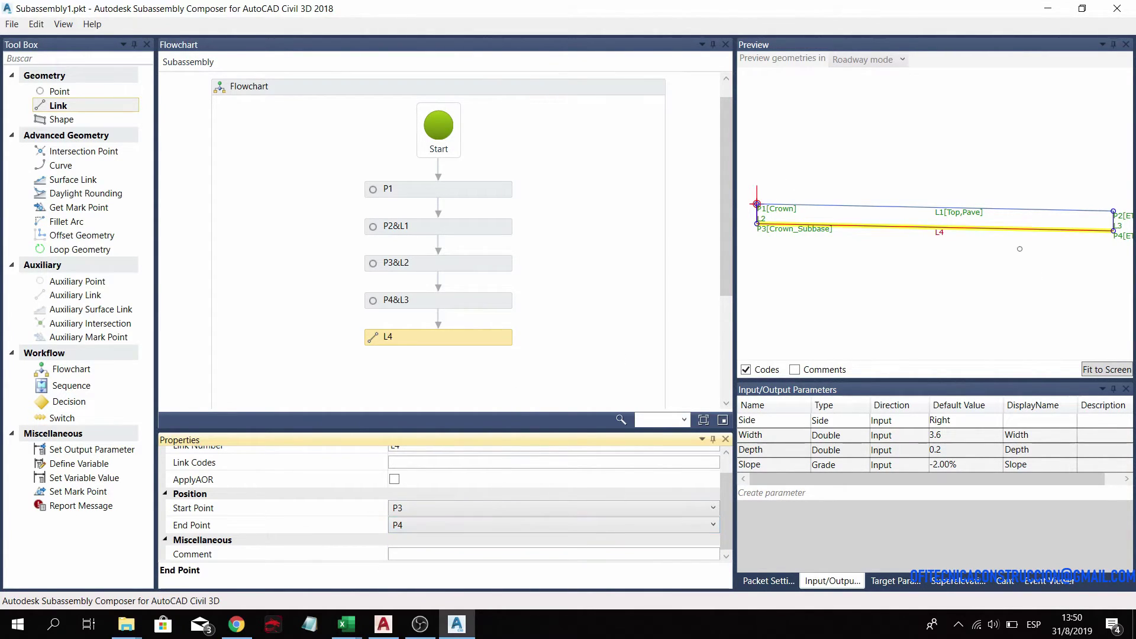
- Set L4's Link Codes to "Datum","Subbase" and refit the preview to the whole section
scroll(299, 509, "up", 2)
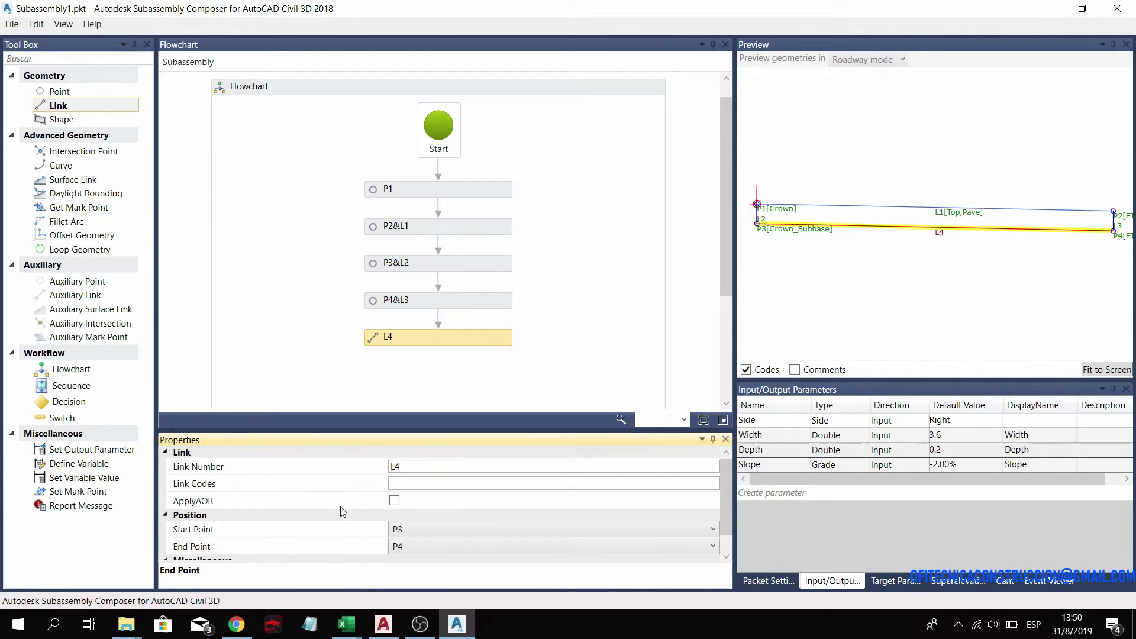
left_click(409, 482)
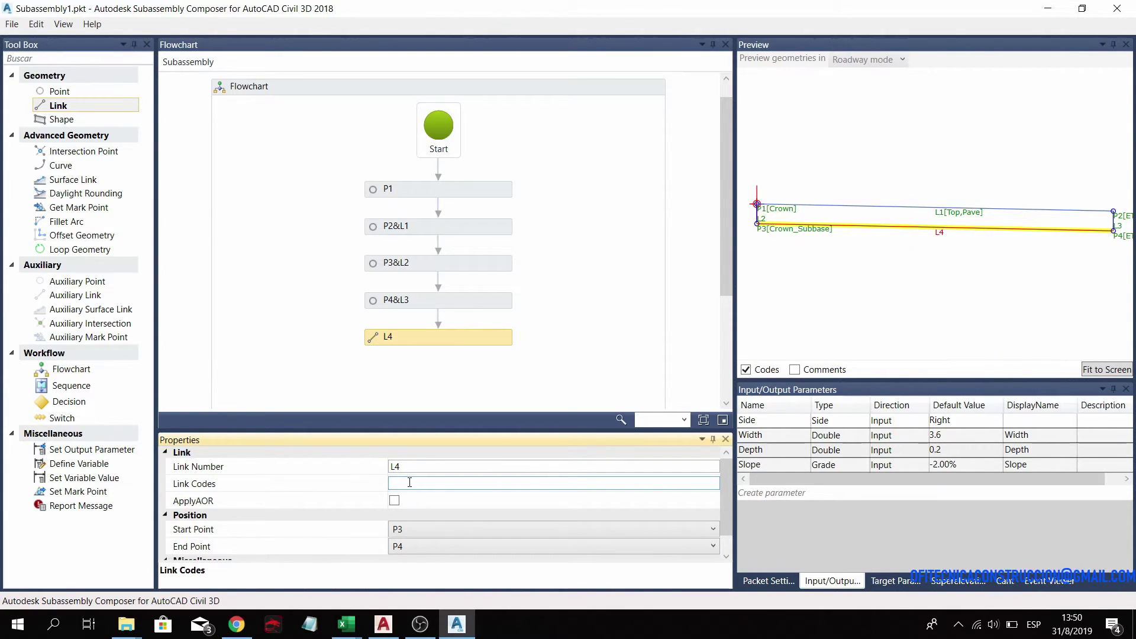
type("#")
key("BackSpace")
type("\"Da")
type("tum")
type("_Su")
type("bbase")
left_click(422, 484)
left_click_drag(425, 487, 422, 488)
type("\"")
type(",\"")
type("\"")
left_click(487, 474)
left_click(1092, 369)
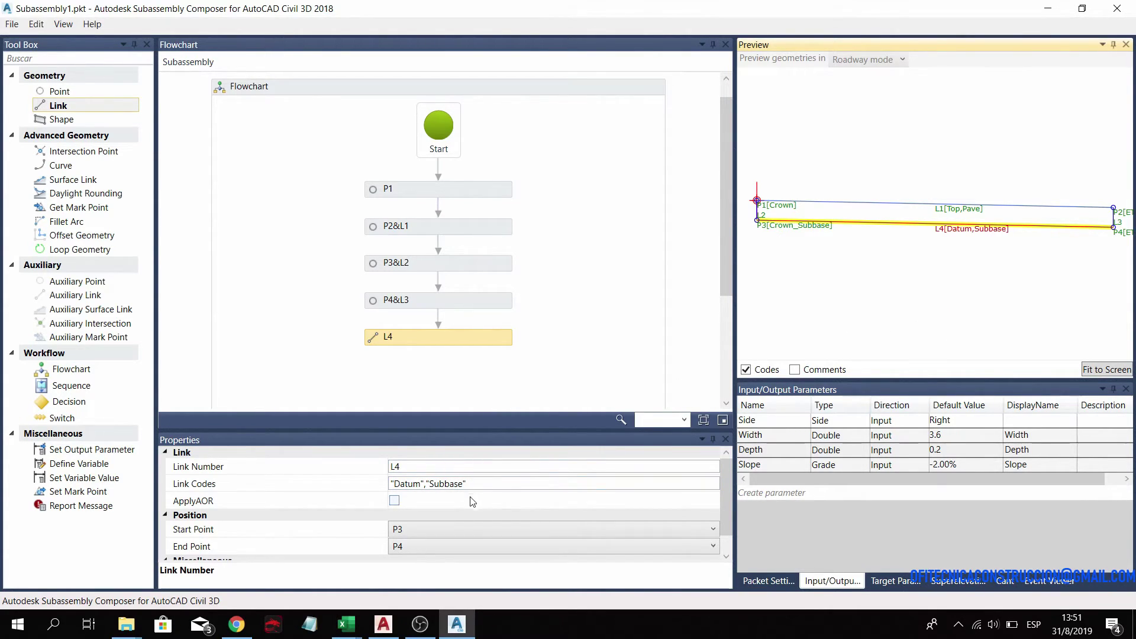
scroll(355, 496, "down", 2)
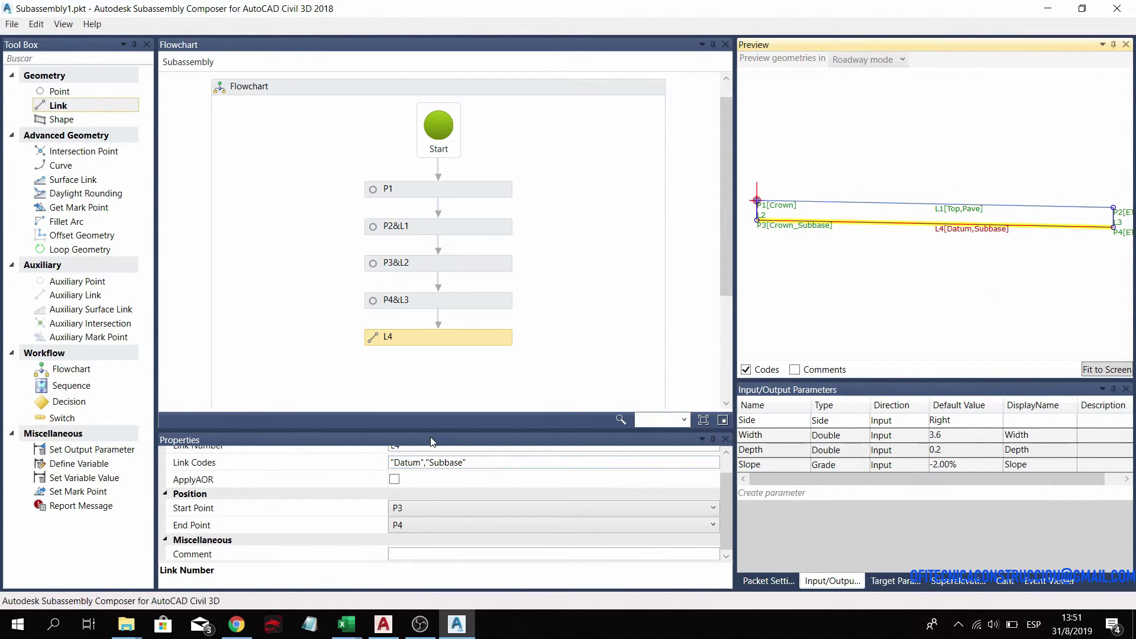
scroll(419, 480, "up", 1)
- Add shape S1 after L4 with Shape Codes "Pave1"
left_click(64, 120)
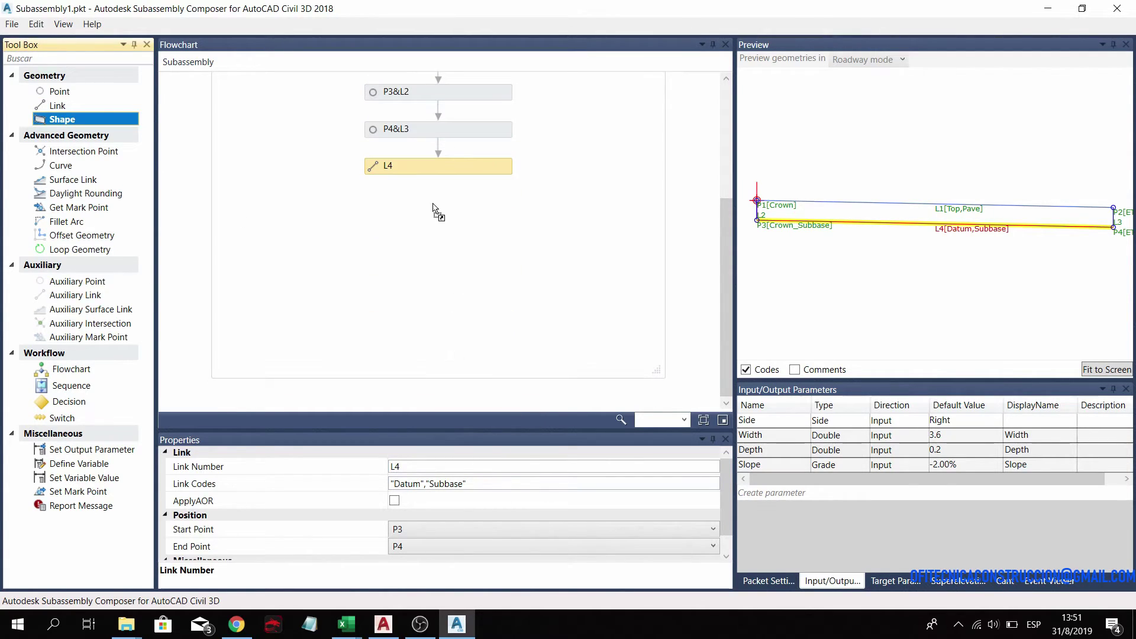
left_click_drag(64, 120, 441, 210)
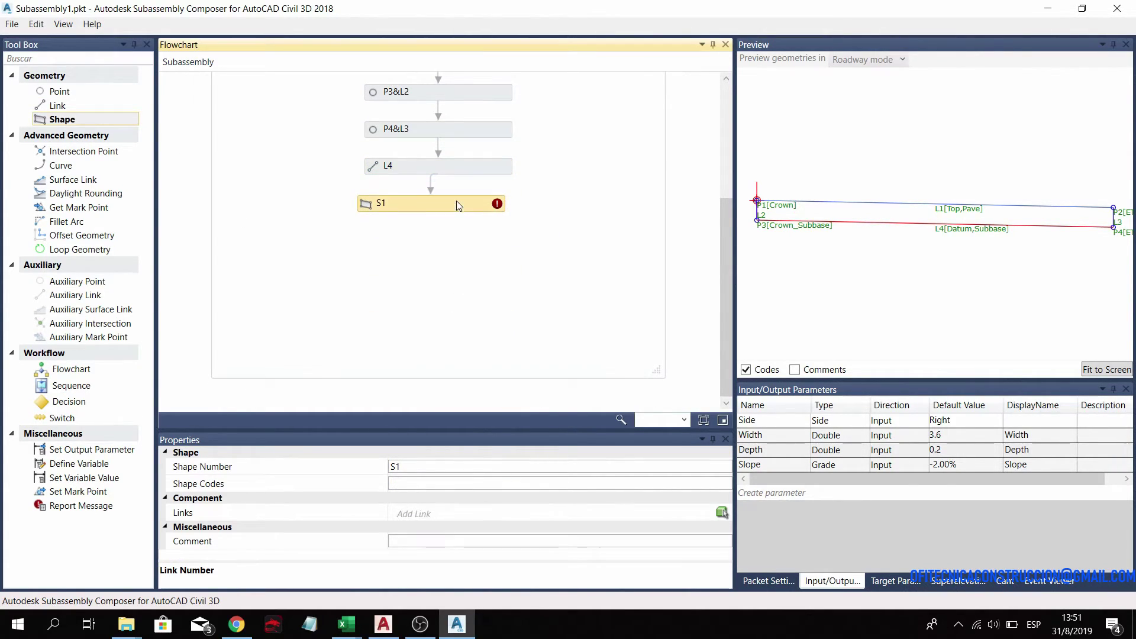
left_click(417, 486)
type("\"Pave1\"")
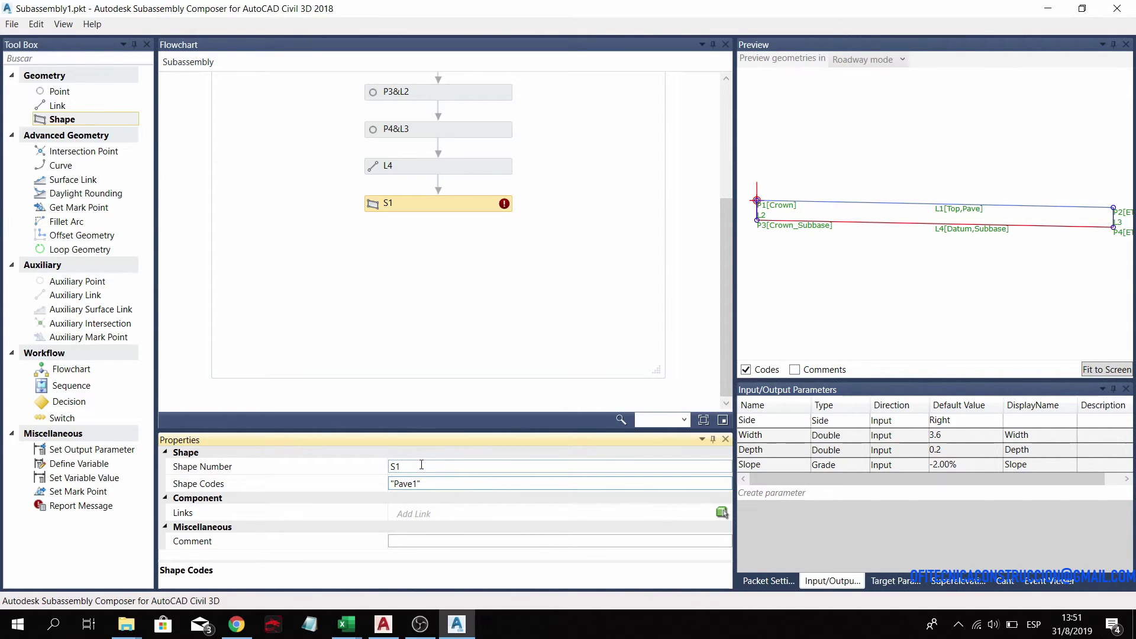
left_click(421, 465)
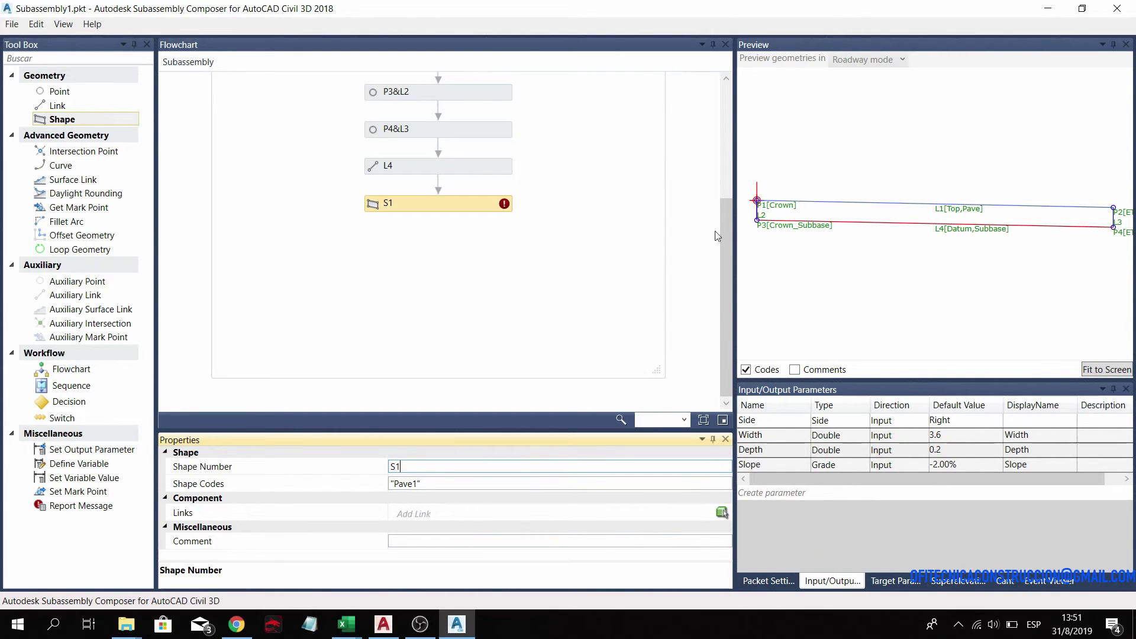
- Define S1's boundary by picking the enclosed area in the preview
left_click(416, 512)
type("L4")
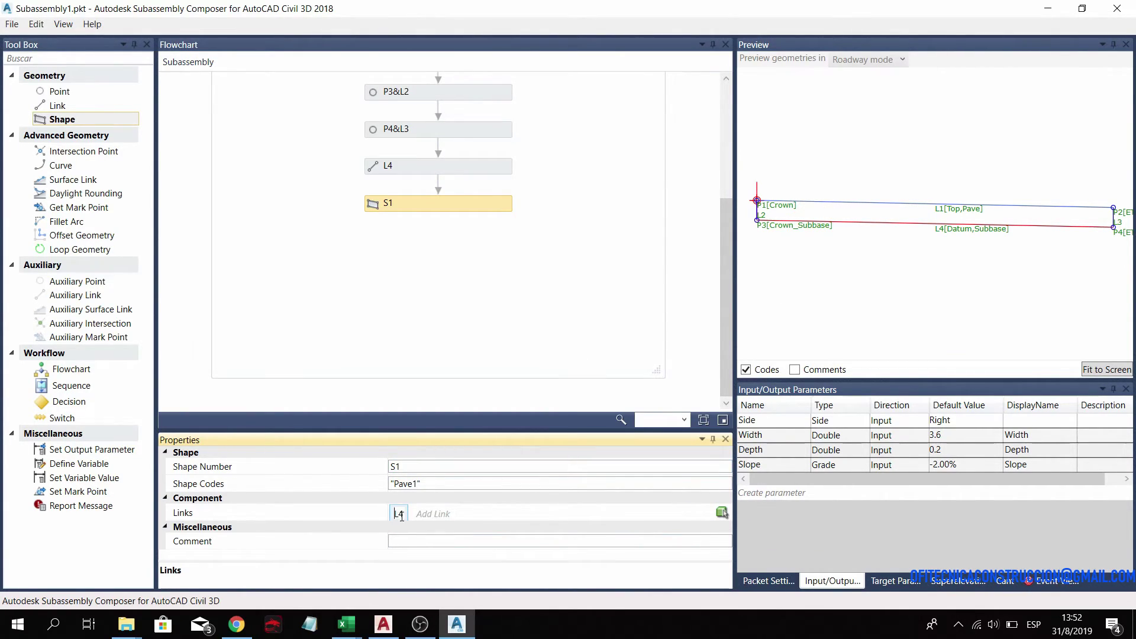
key("BackSpace")
key("BackSpace")
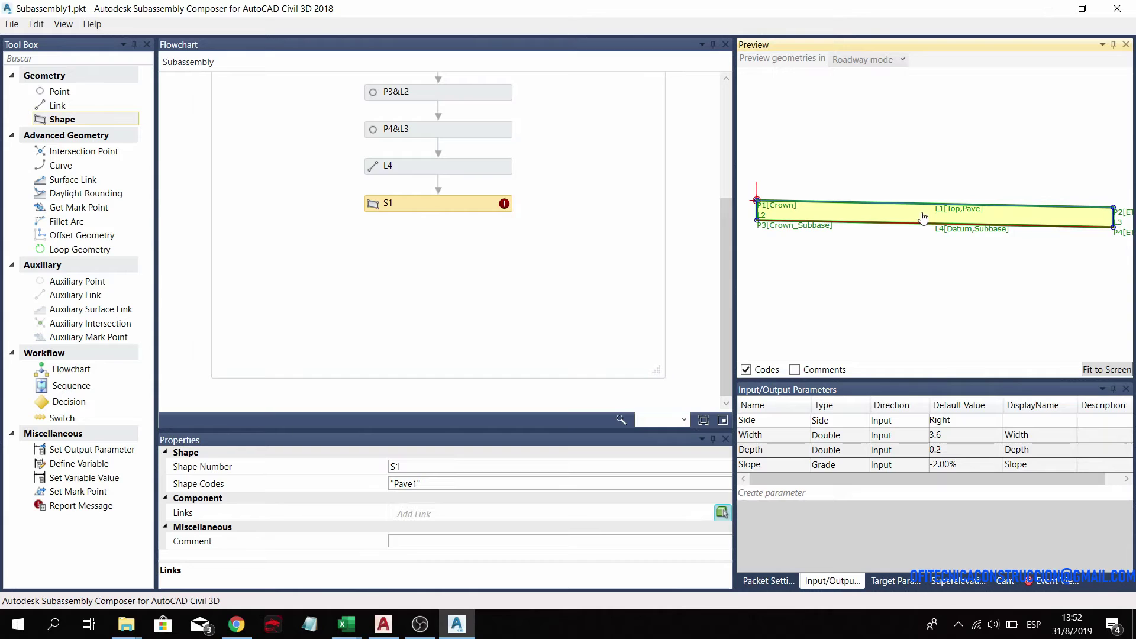
left_click(795, 315)
left_click(460, 205)
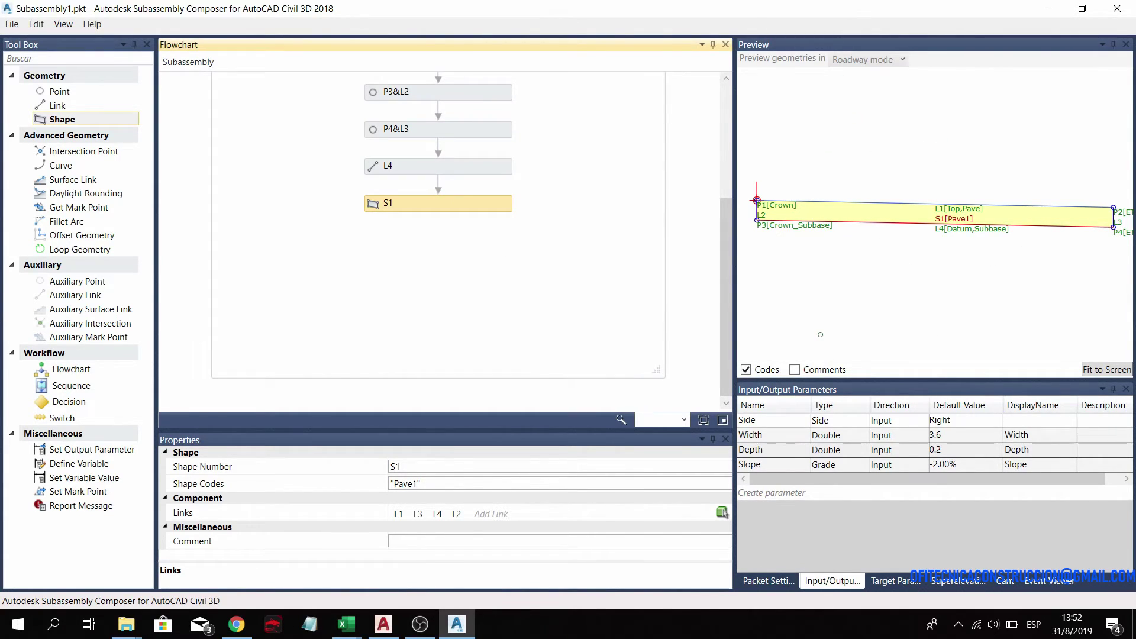
- Enter Pave1 as the Subassembly Name in Packet Settings, reviewing Help file and Image rows
left_click(777, 582)
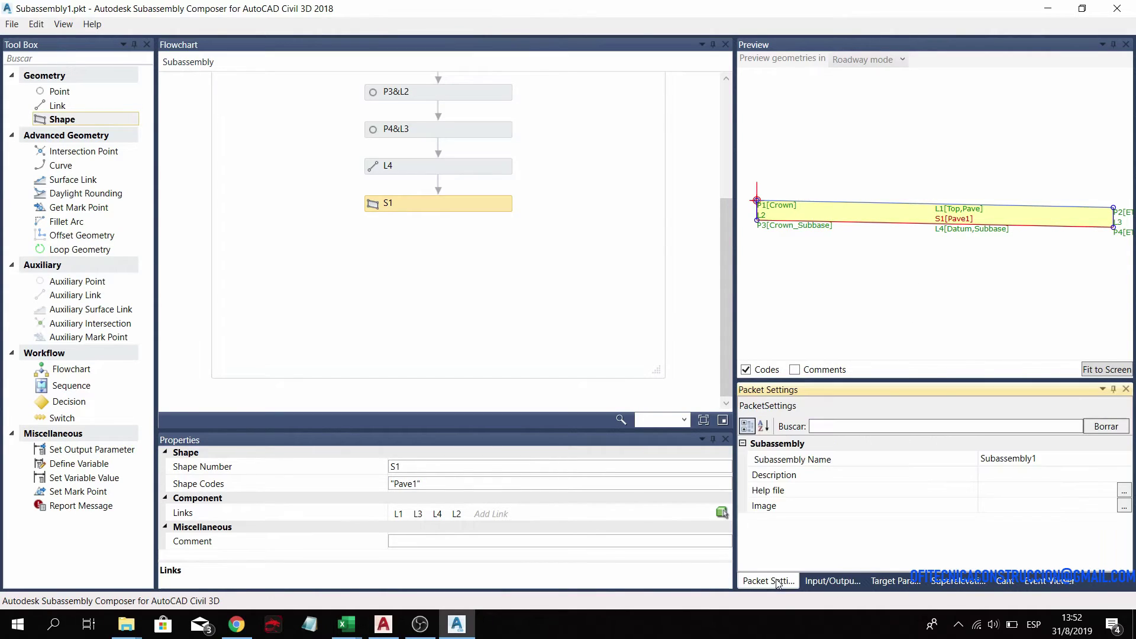
left_click(909, 462)
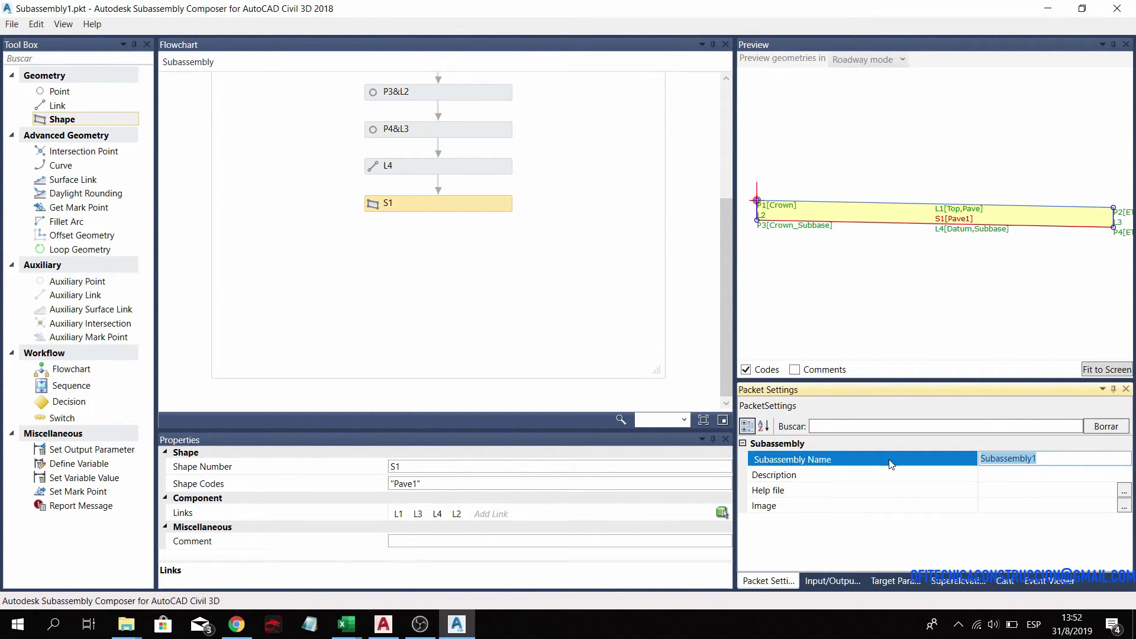
type("Pave1")
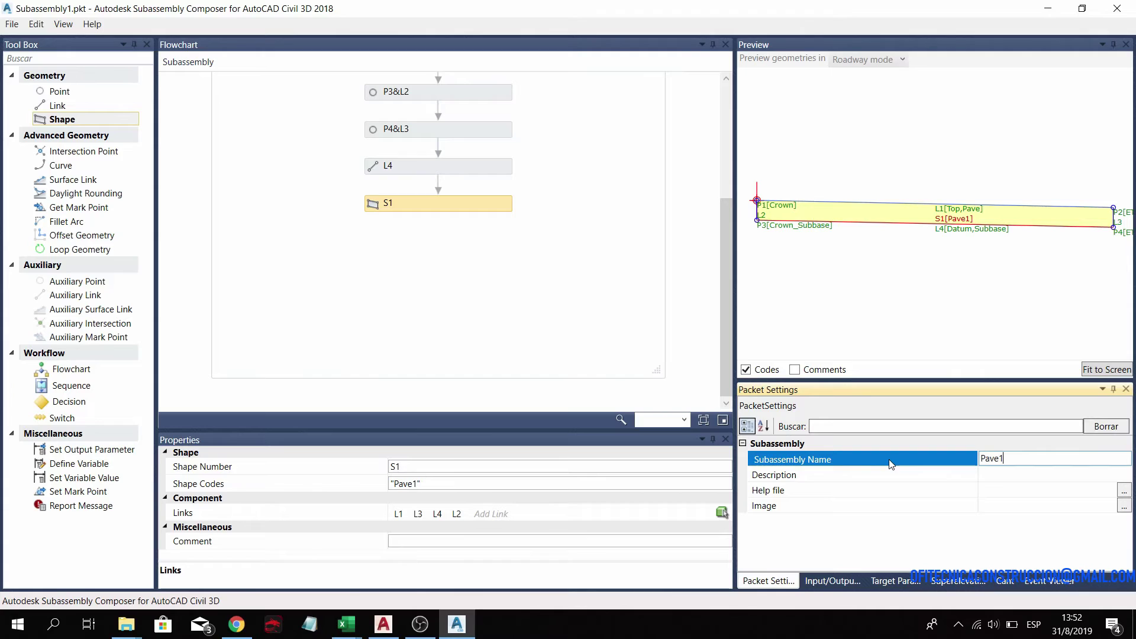
left_click(992, 476)
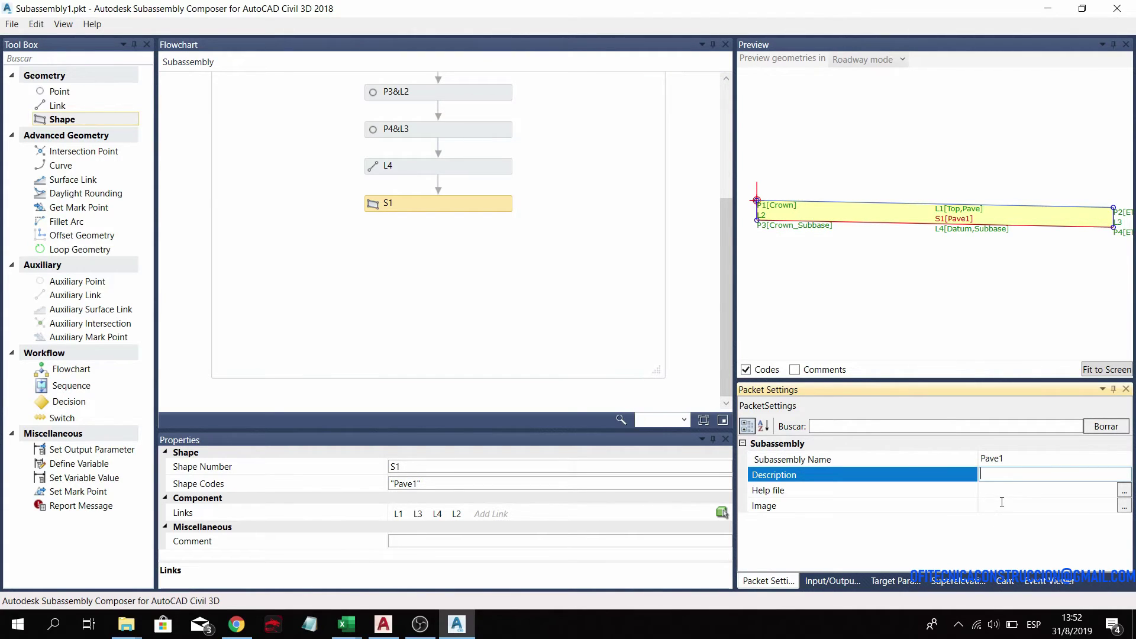
left_click(1015, 494)
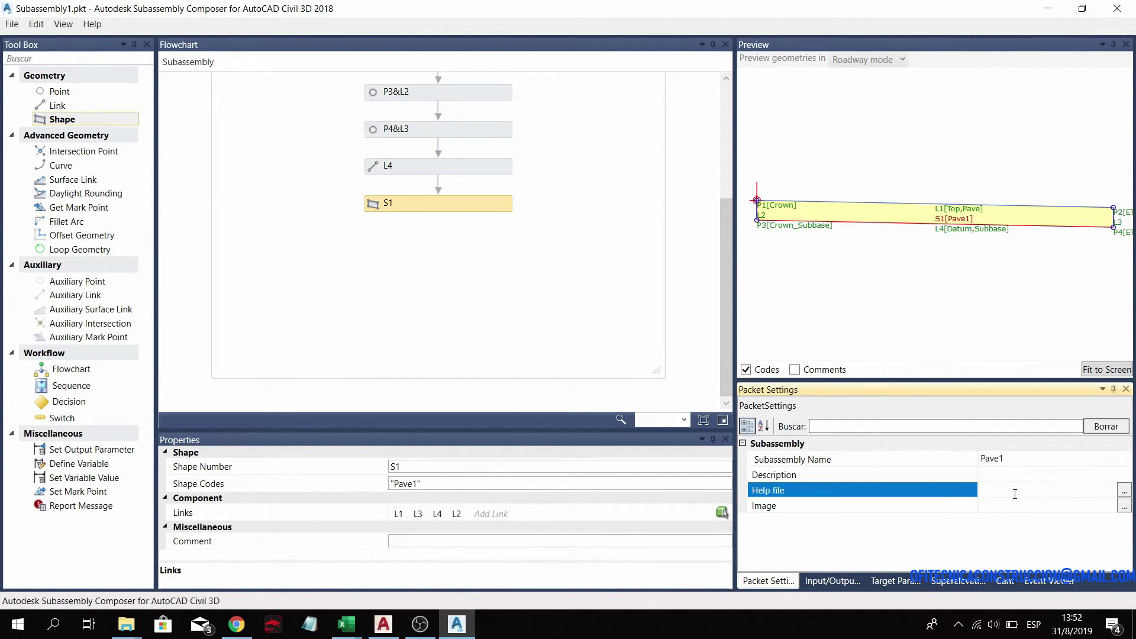
left_click(1007, 505)
left_click(999, 476)
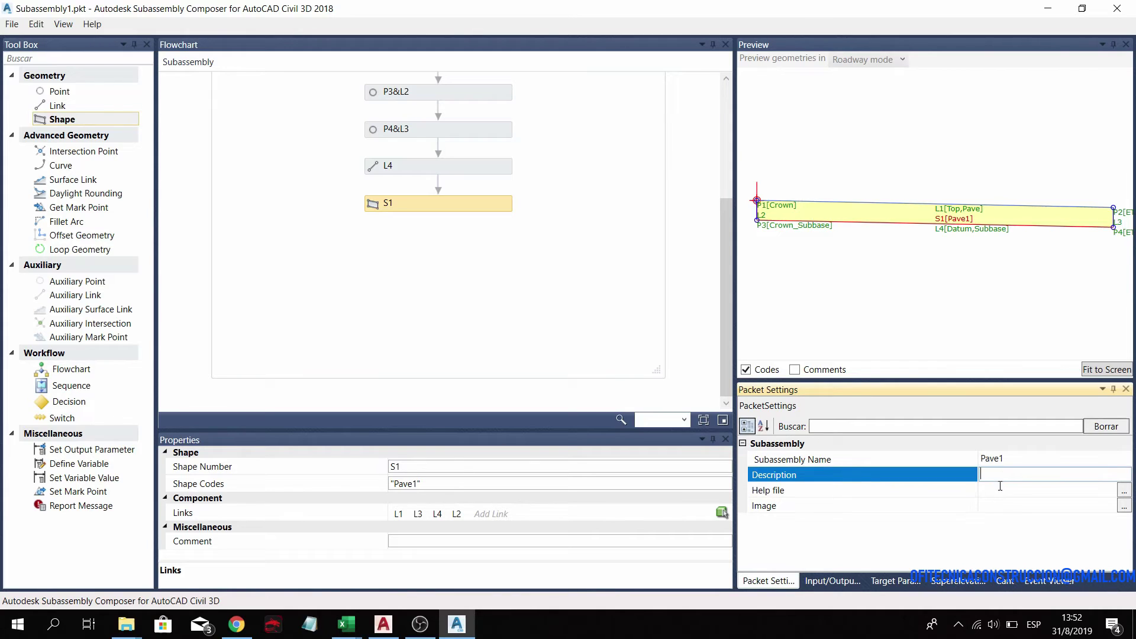
left_click(1003, 503)
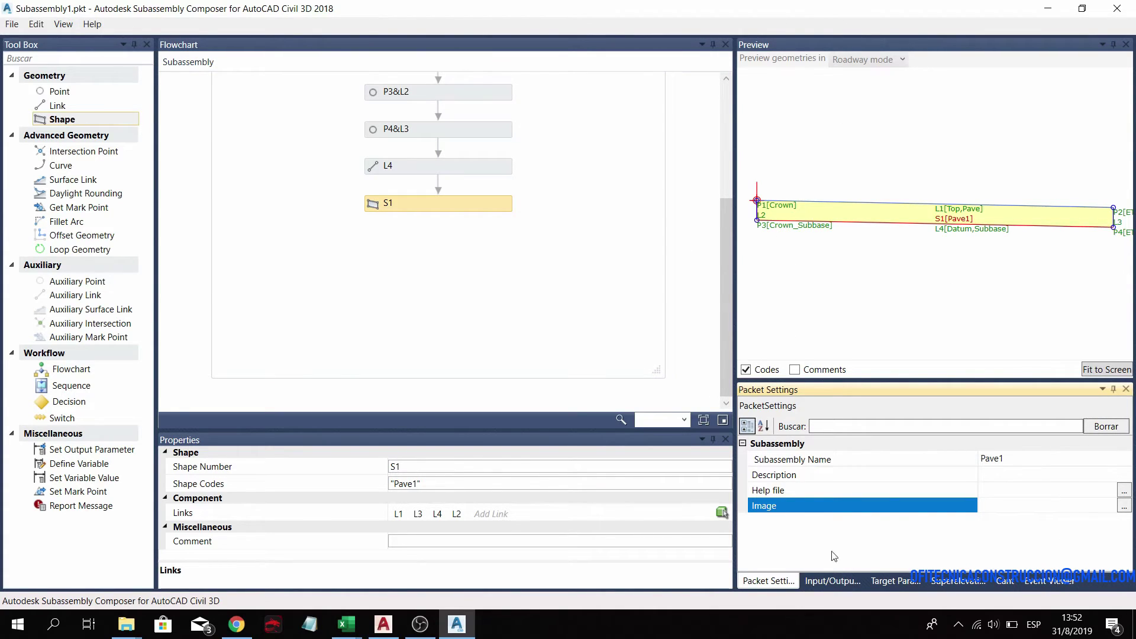
left_click(1010, 459)
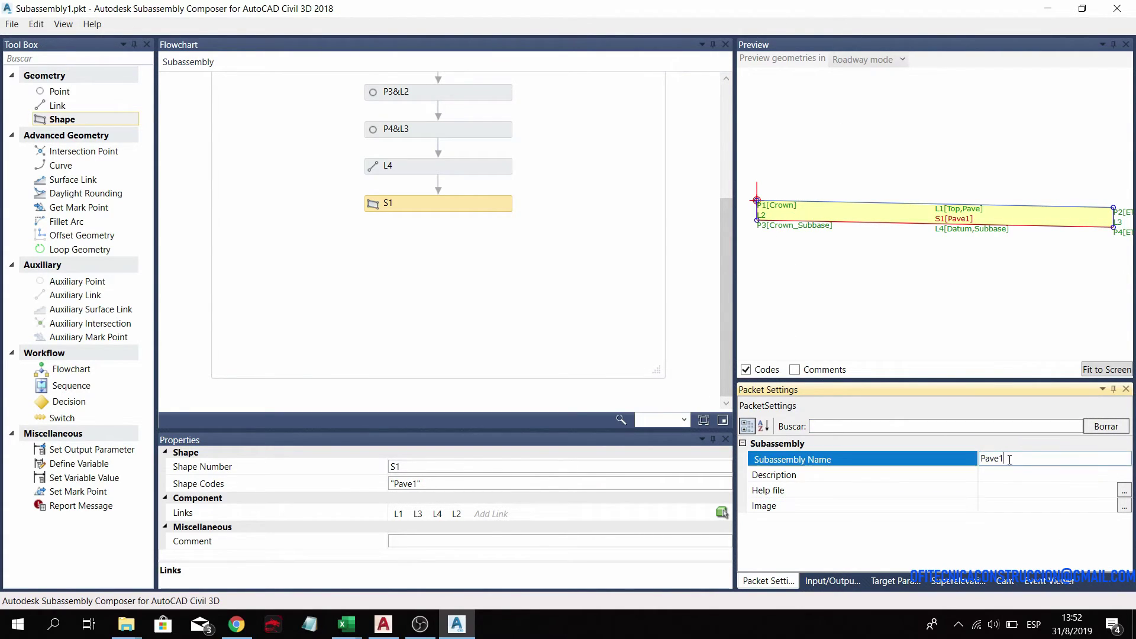
- Save the subassembly as Pave1 in Escritorio\VIDEOS YOUTUBER\4
left_click(12, 24)
left_click(42, 79)
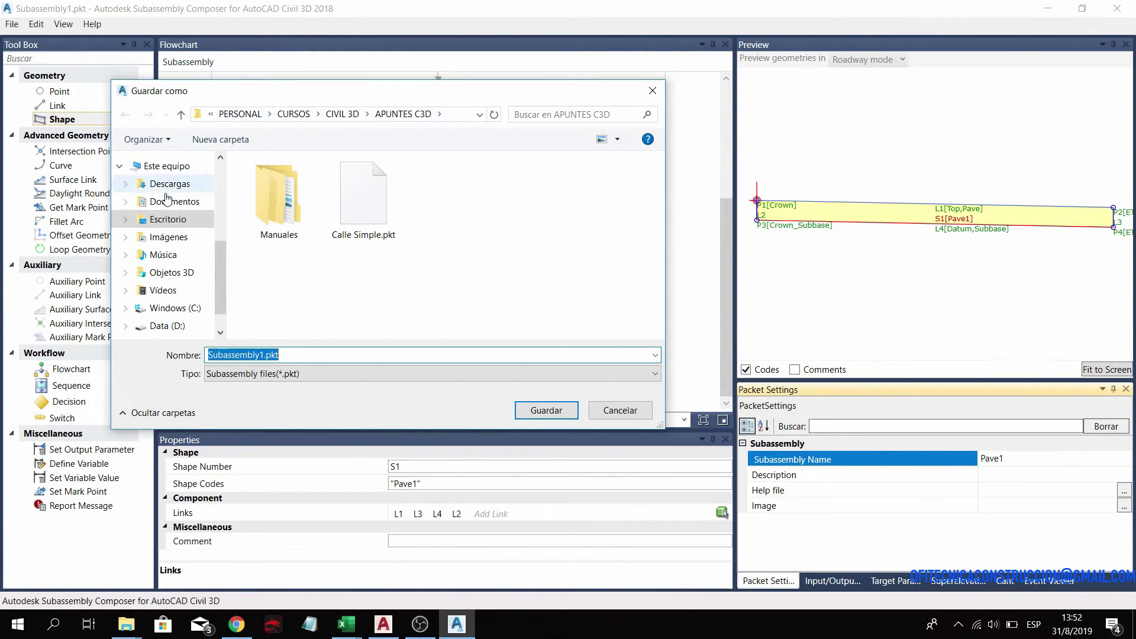
left_click(177, 218)
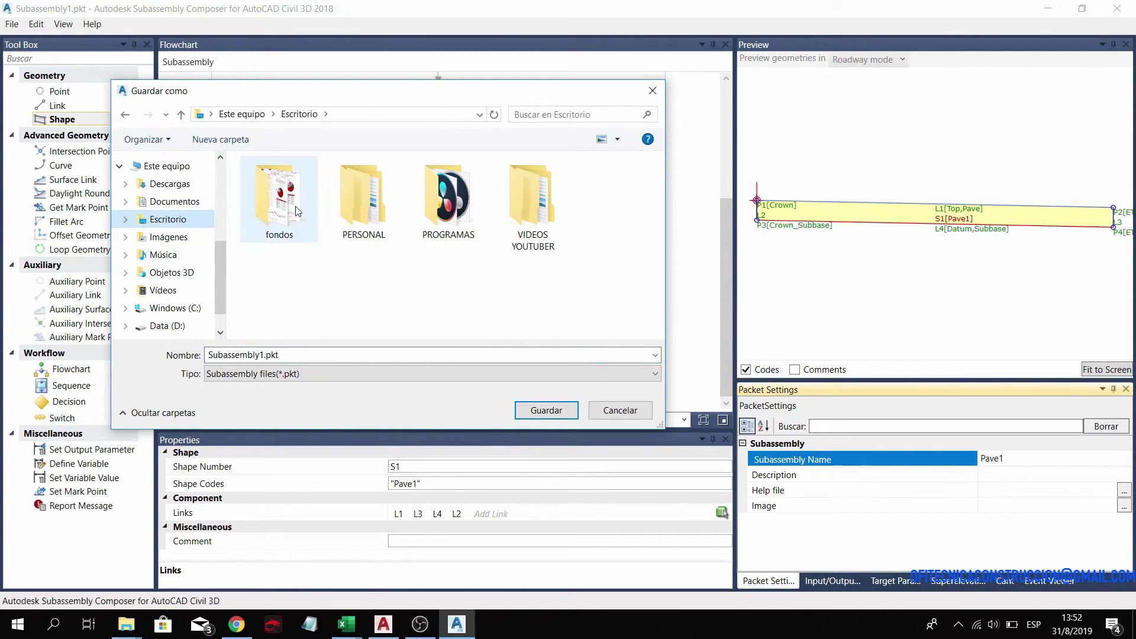
double_click(543, 199)
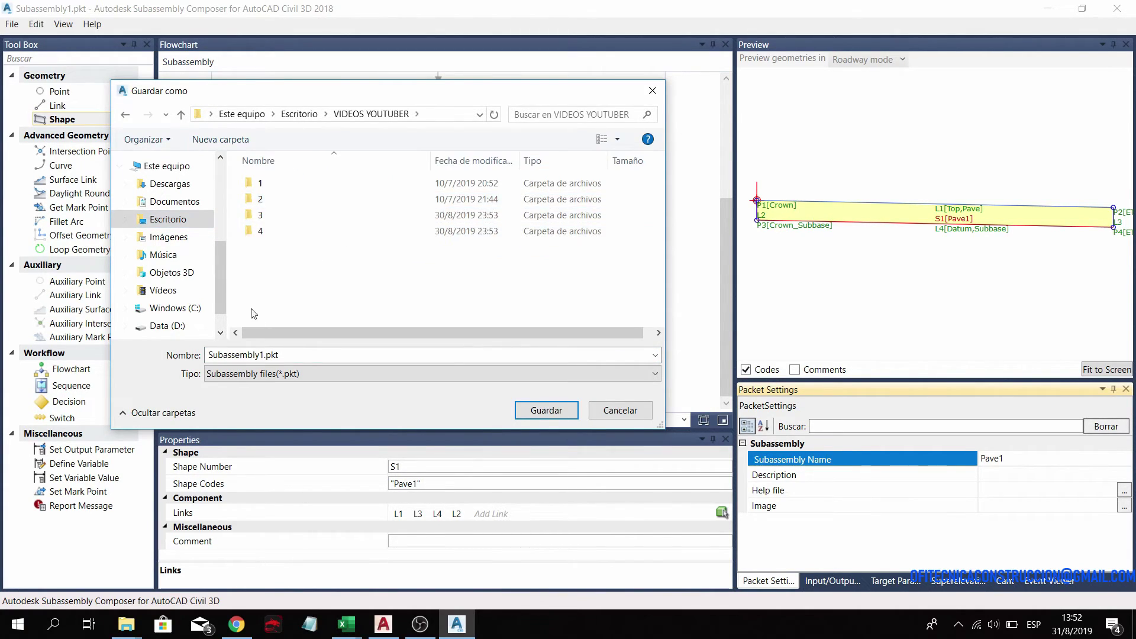
double_click(259, 232)
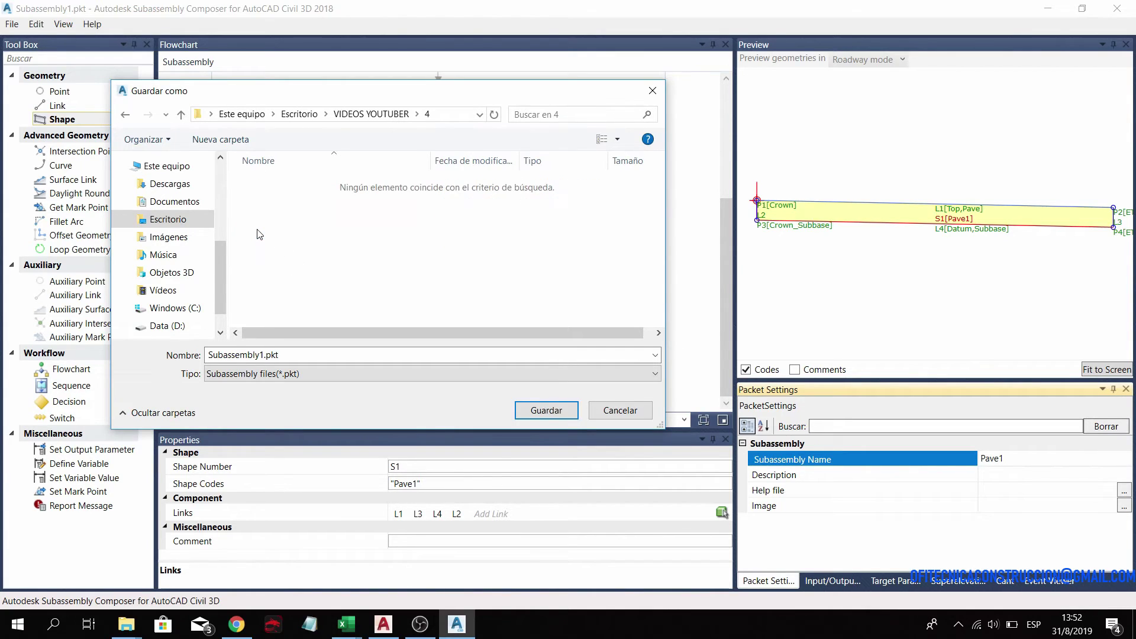
double_click(263, 354)
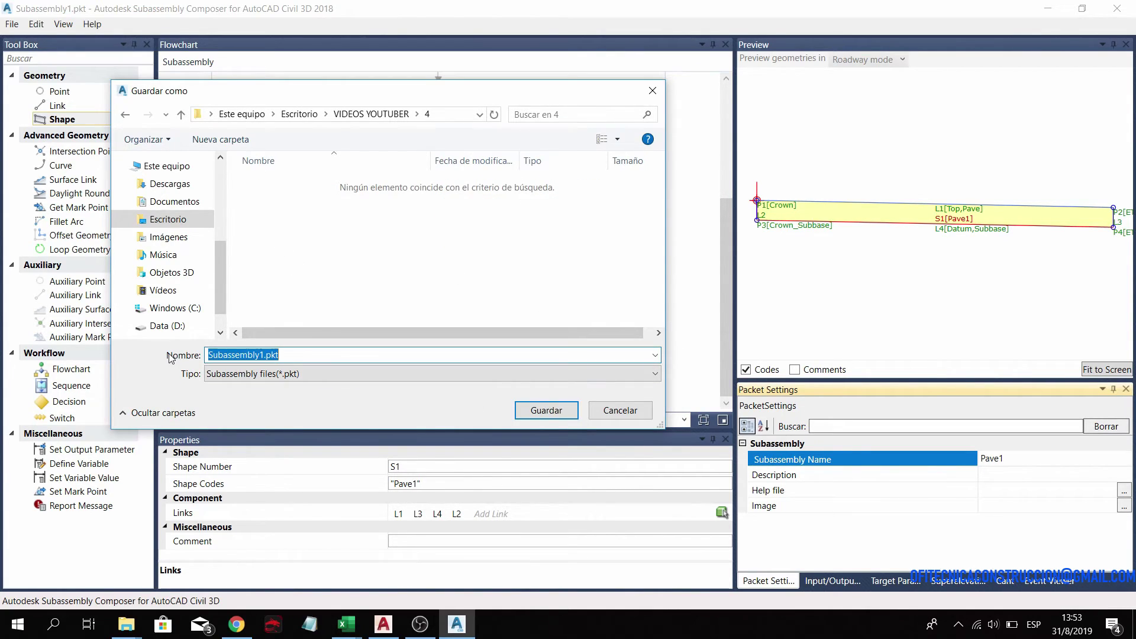
type("Pave1")
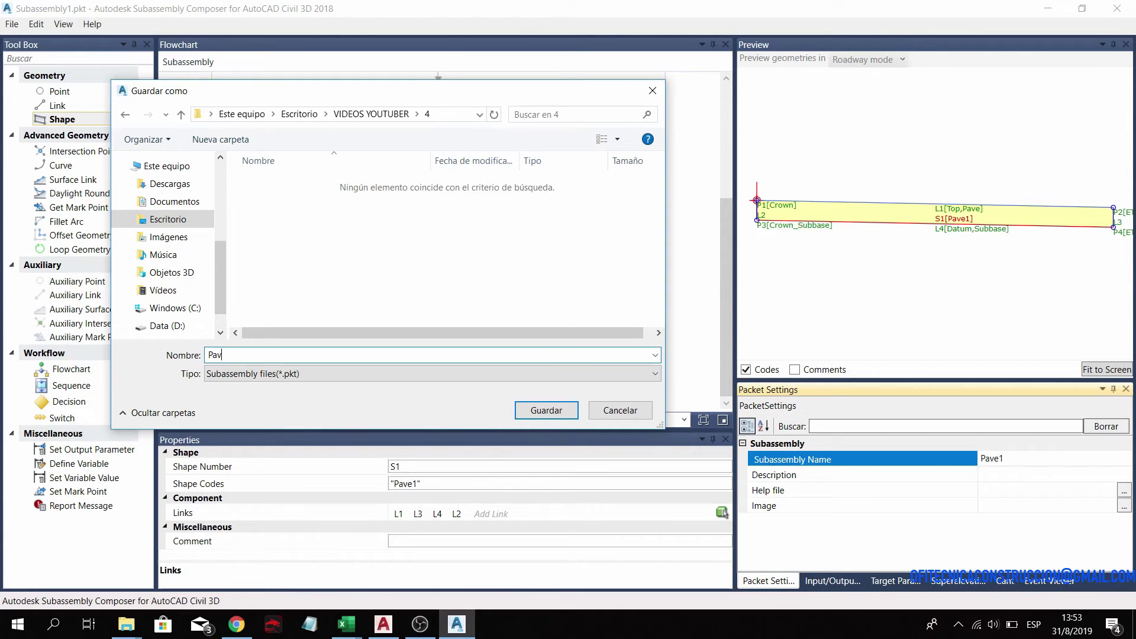
left_click(545, 411)
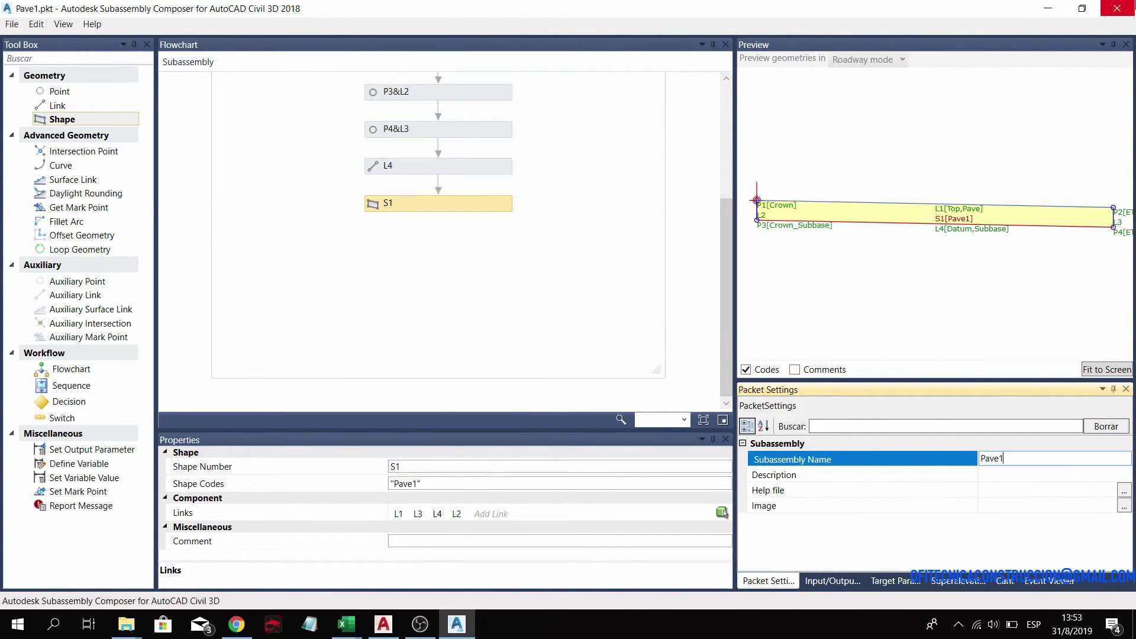
- Close Subassembly Composer and erase both BasicLane subassemblies from the Civil 3D assembly
left_click(1131, 8)
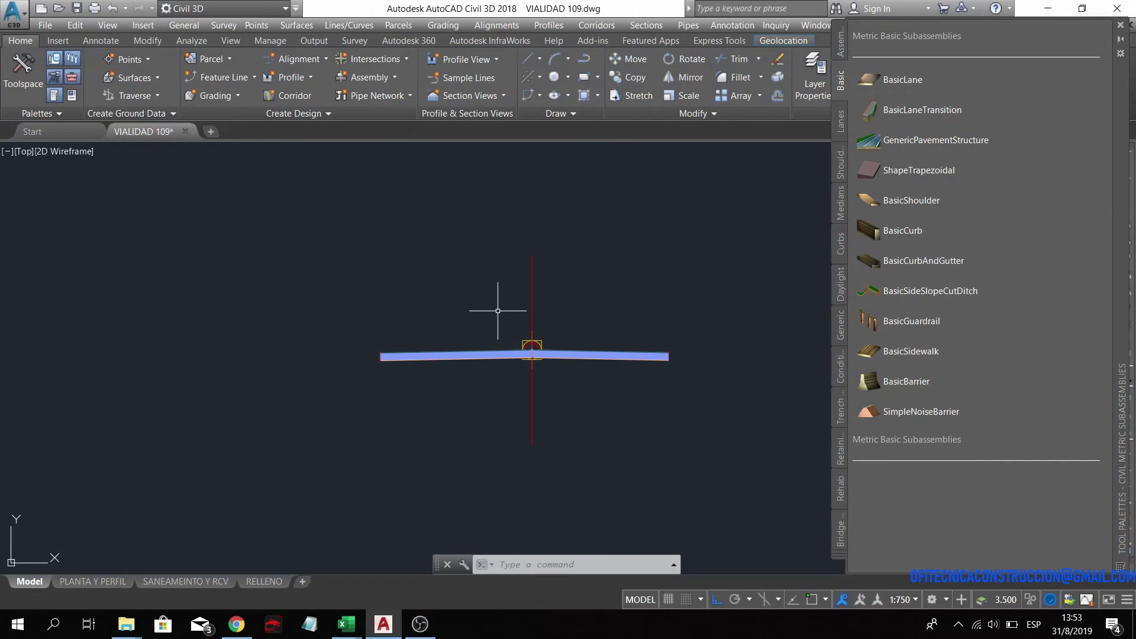
key("Escape")
key("Escape")
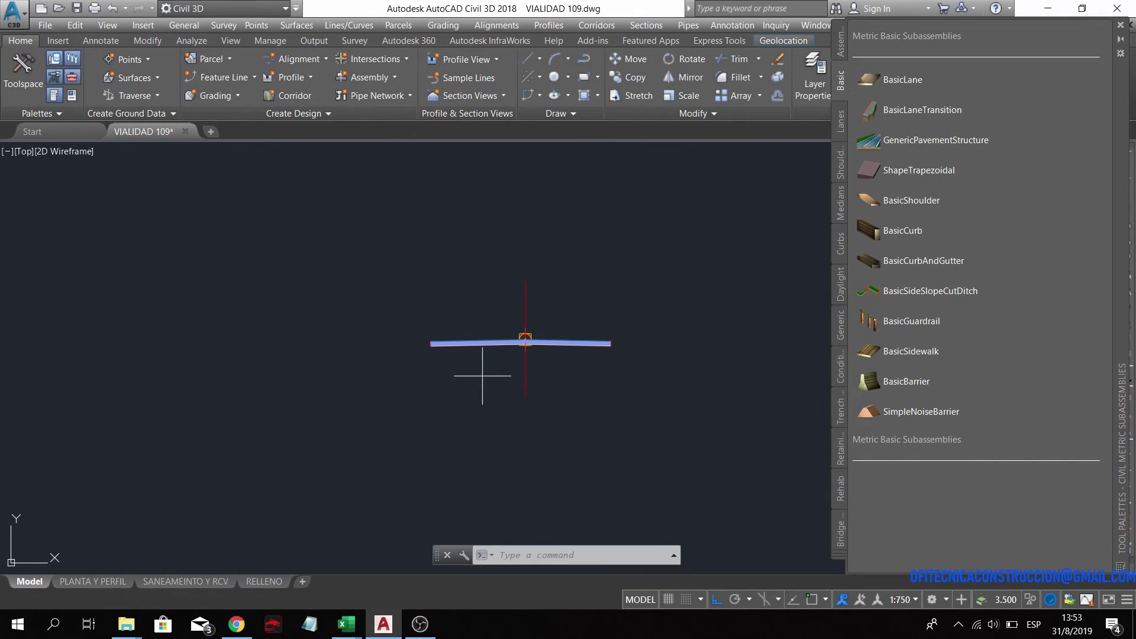
left_click_drag(482, 381, 465, 314)
key("Delete")
left_click(609, 393)
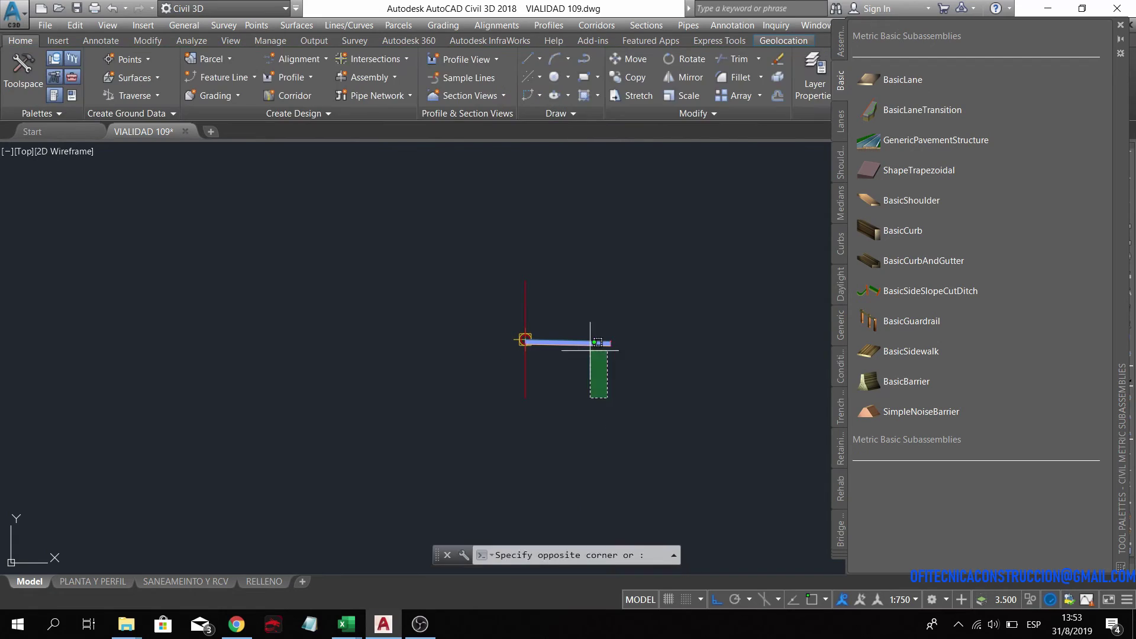
left_click(585, 329)
key("Delete")
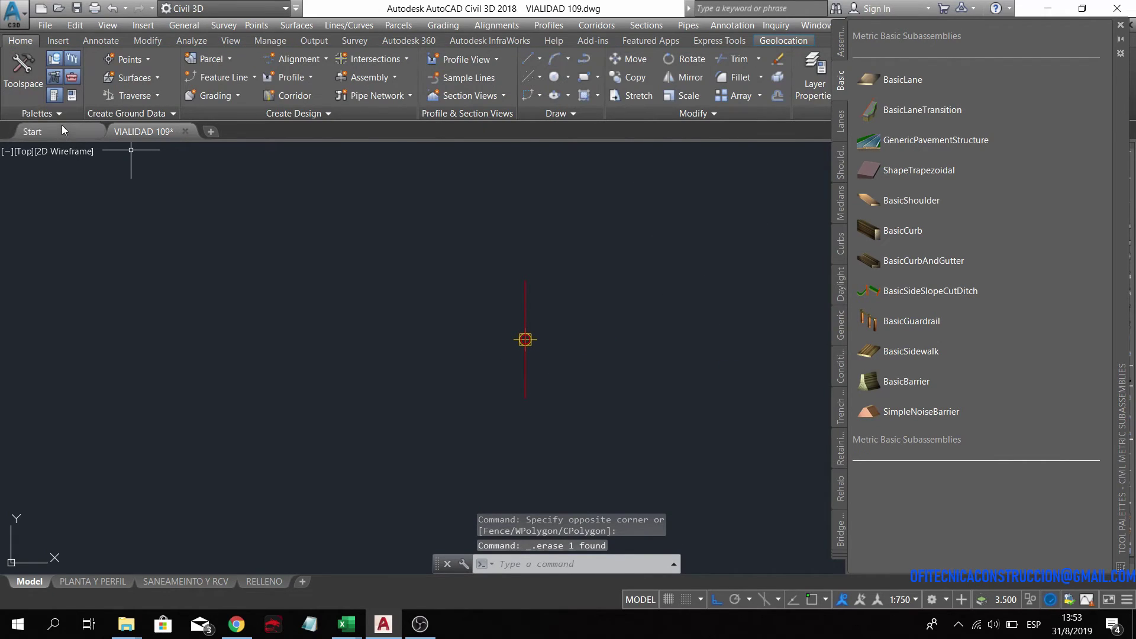
- Delete the Personalizados tool palette
left_click(841, 552)
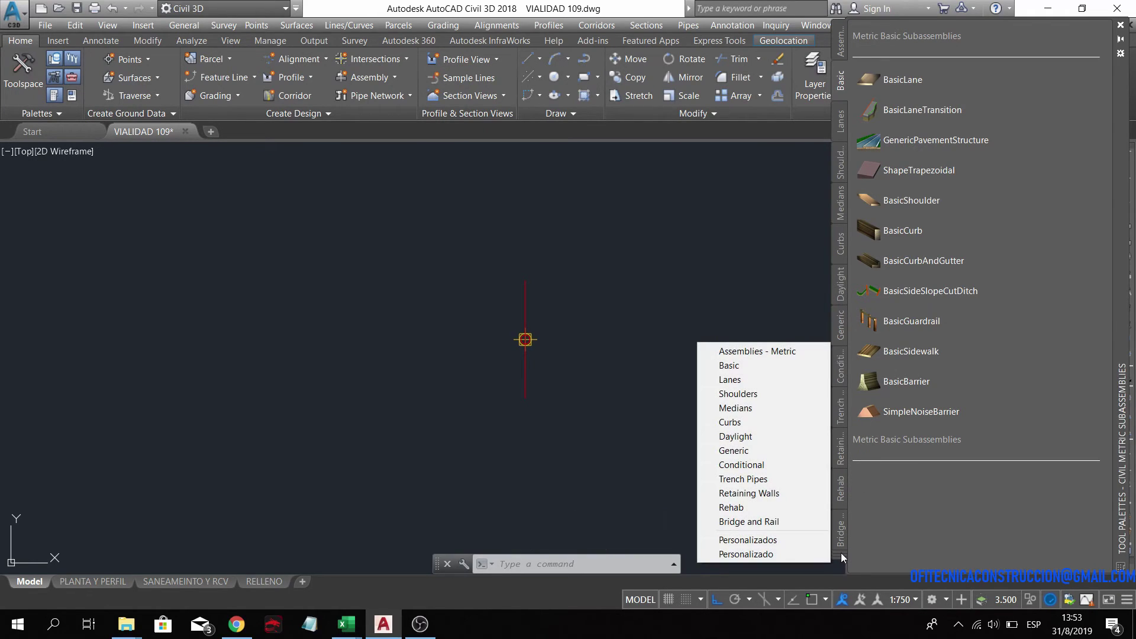
left_click(791, 539)
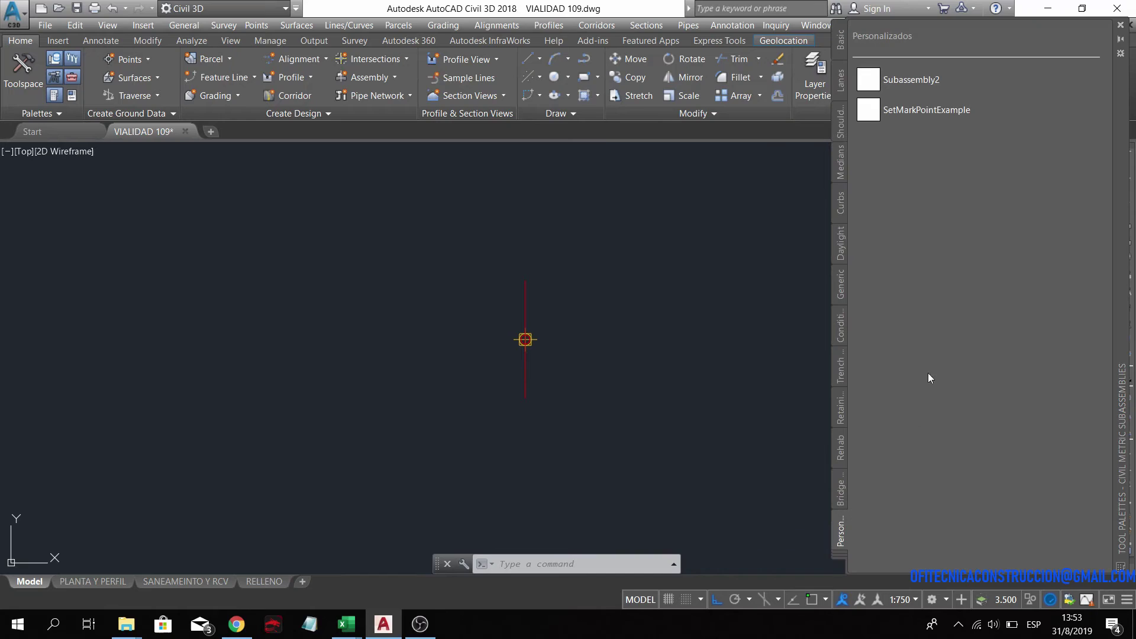
right_click(841, 531)
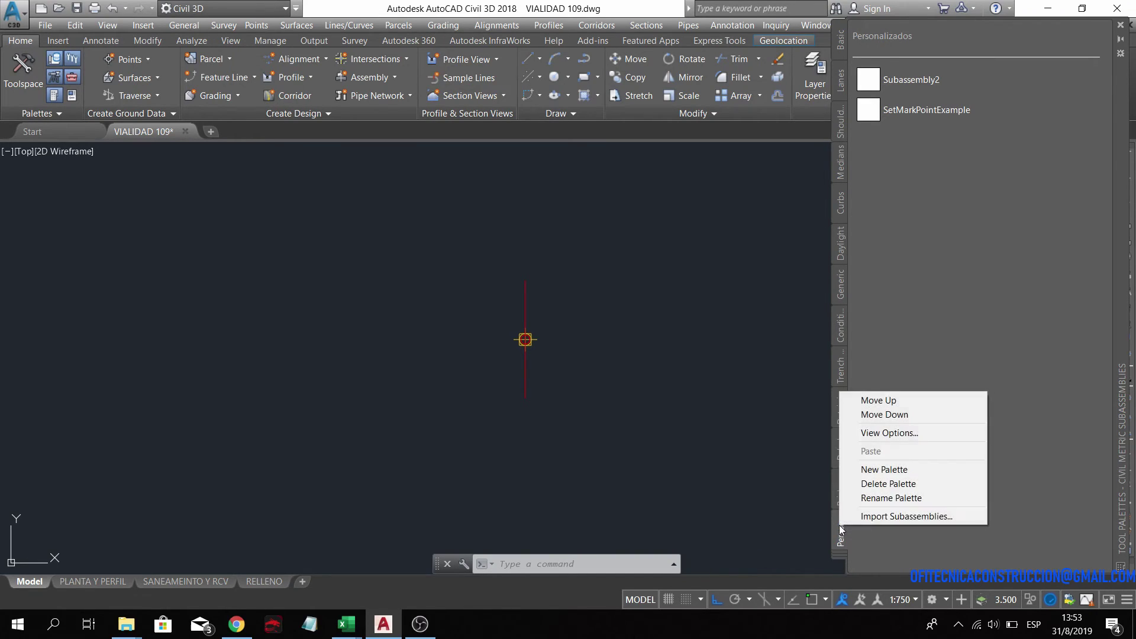
left_click(882, 484)
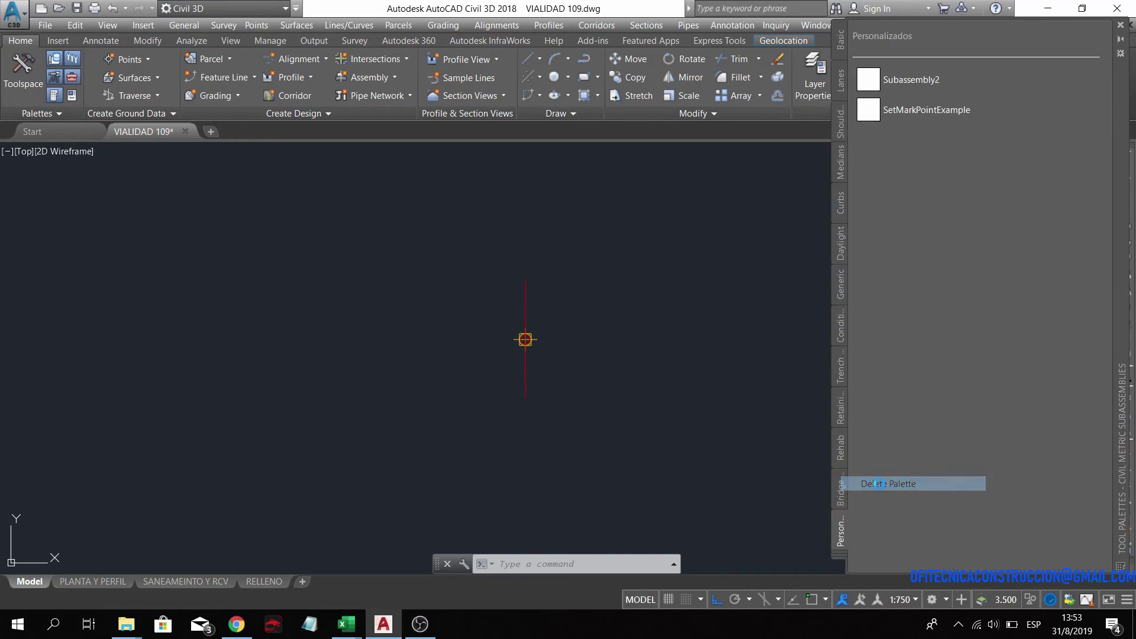
left_click(620, 345)
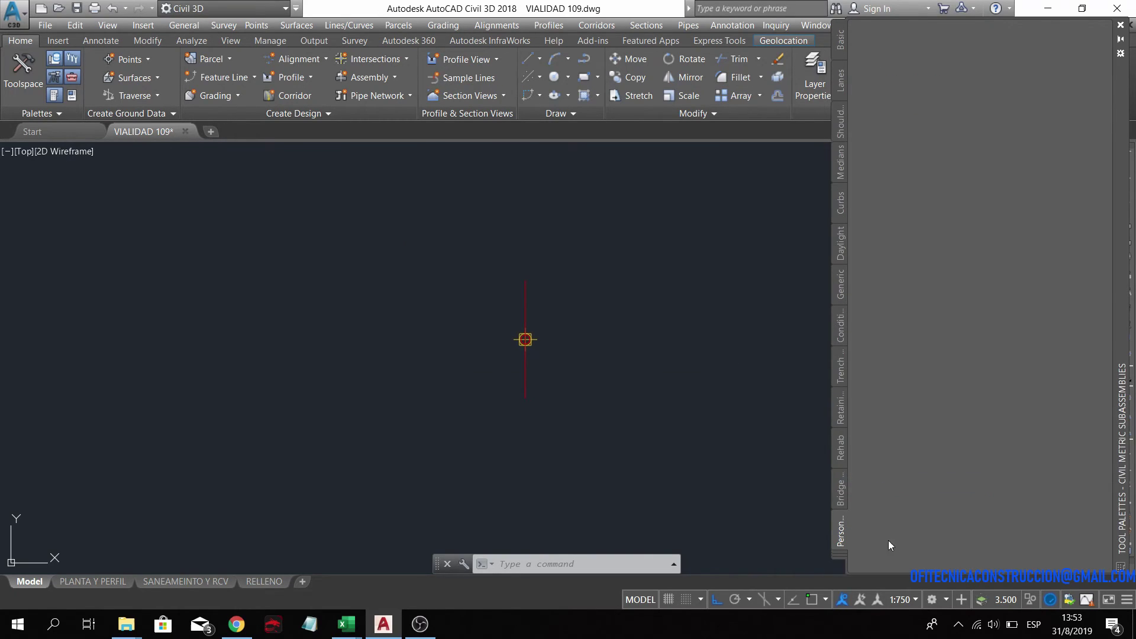
- Delete the Personalizado tool palette
right_click(843, 529)
left_click(862, 485)
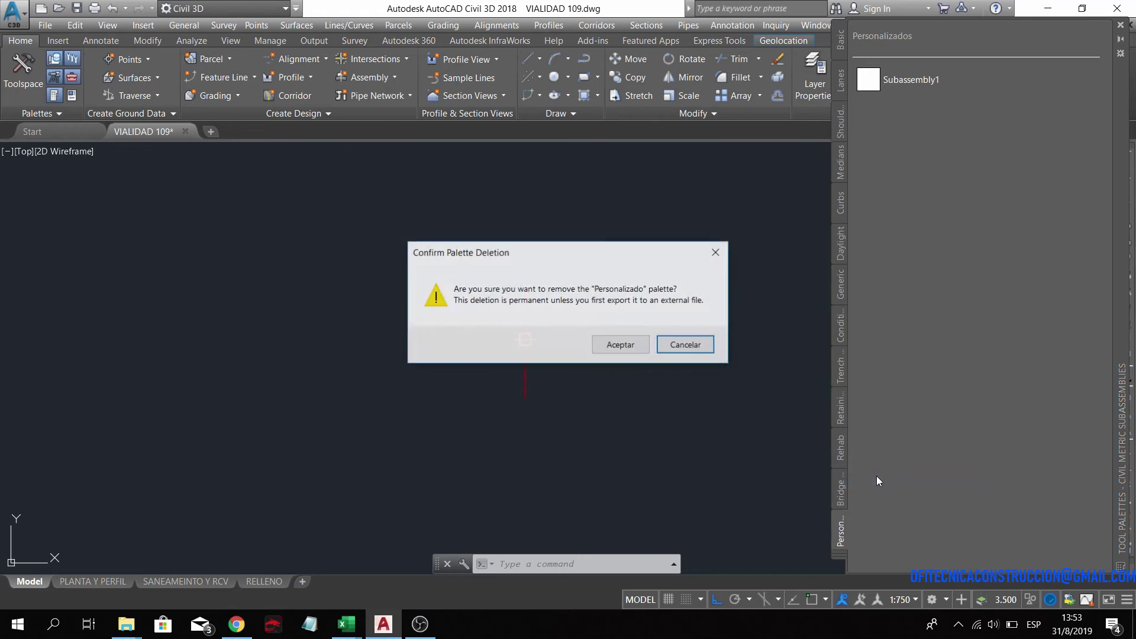
left_click(618, 343)
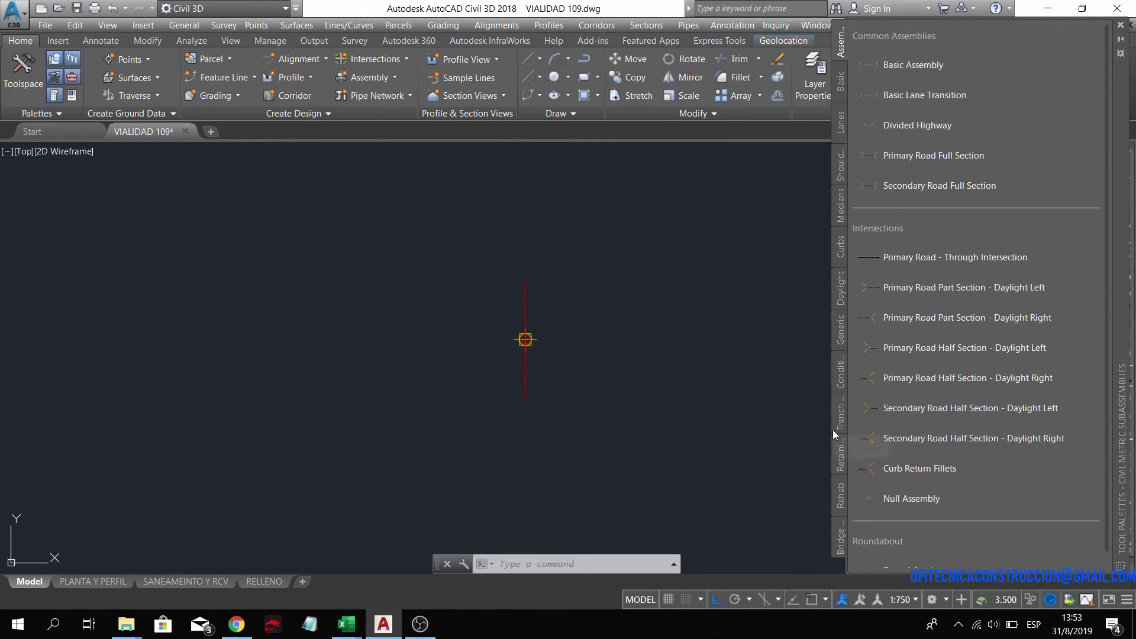
- Switch through the Basic and Bridge and Rail subassembly palettes to their palette options
right_click(840, 91)
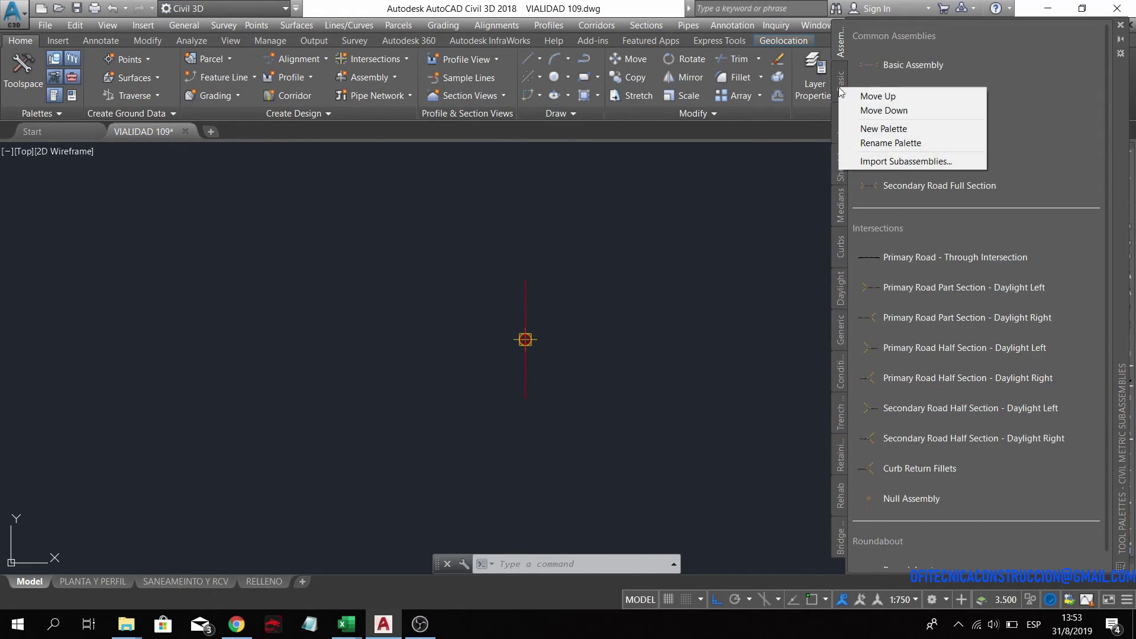
left_click(841, 90)
left_click(845, 535)
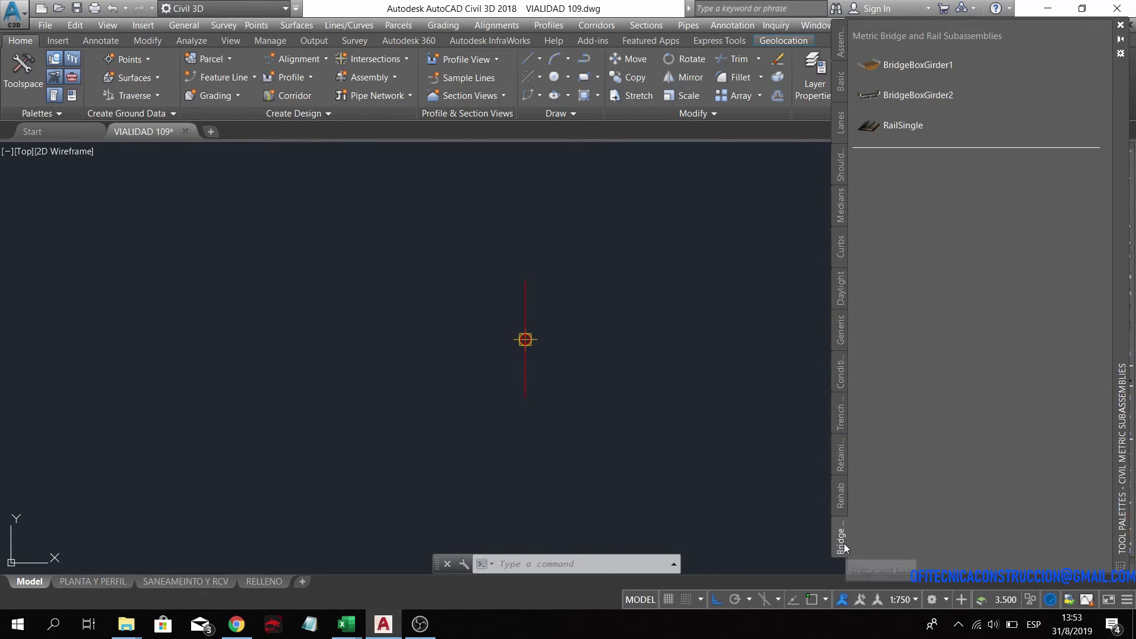
right_click(843, 537)
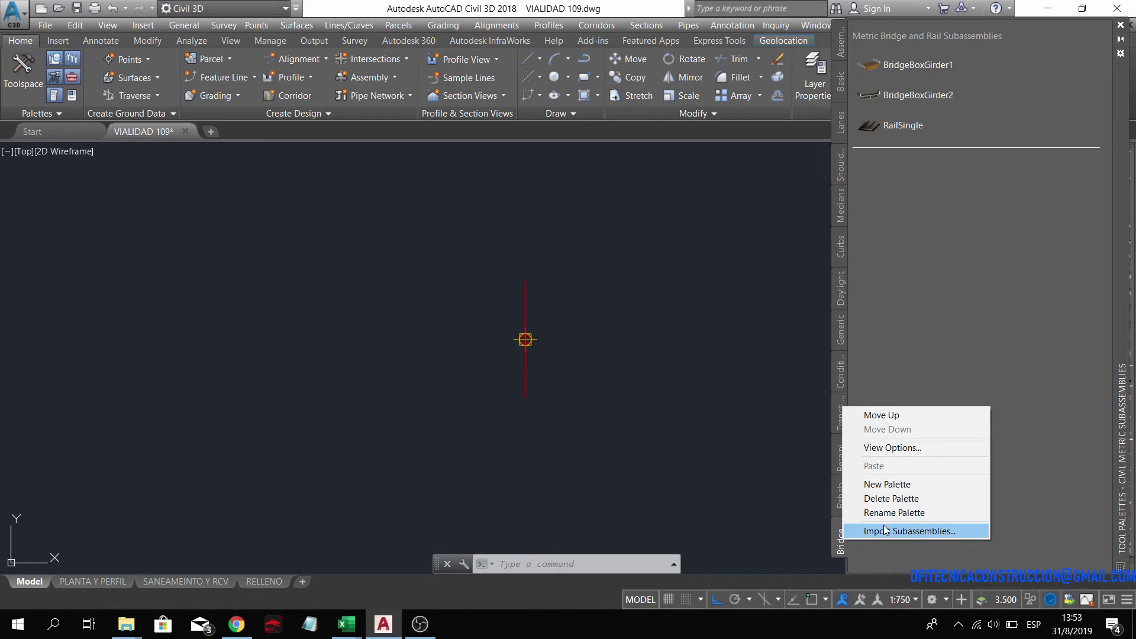
- Create a new tool palette named Personalizados
left_click(887, 484)
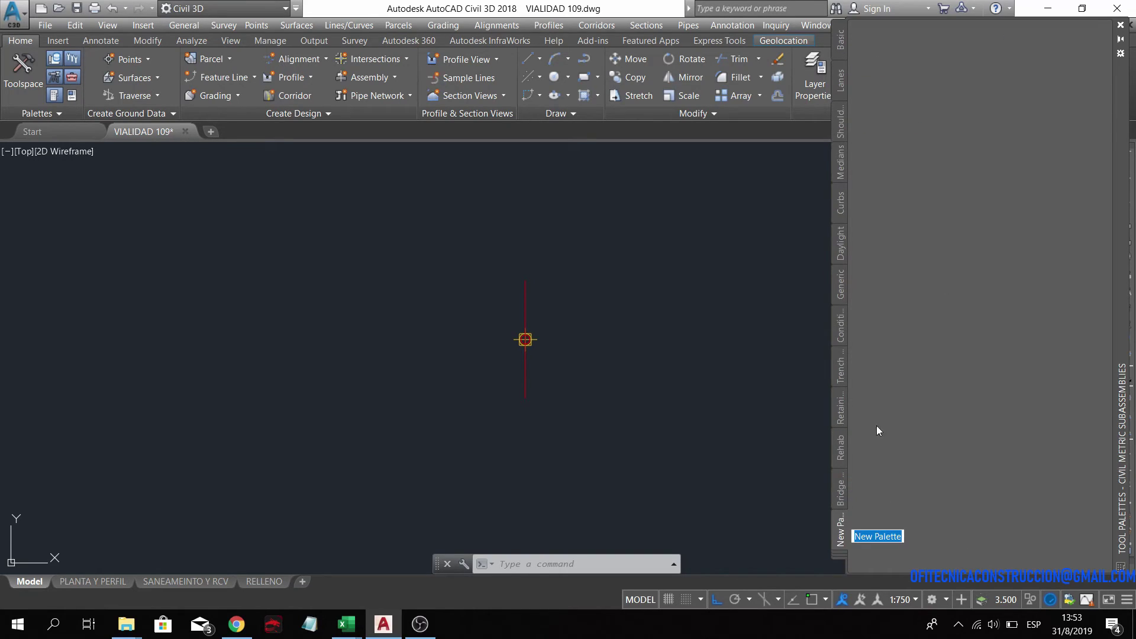
type("Per")
type("sonalizados")
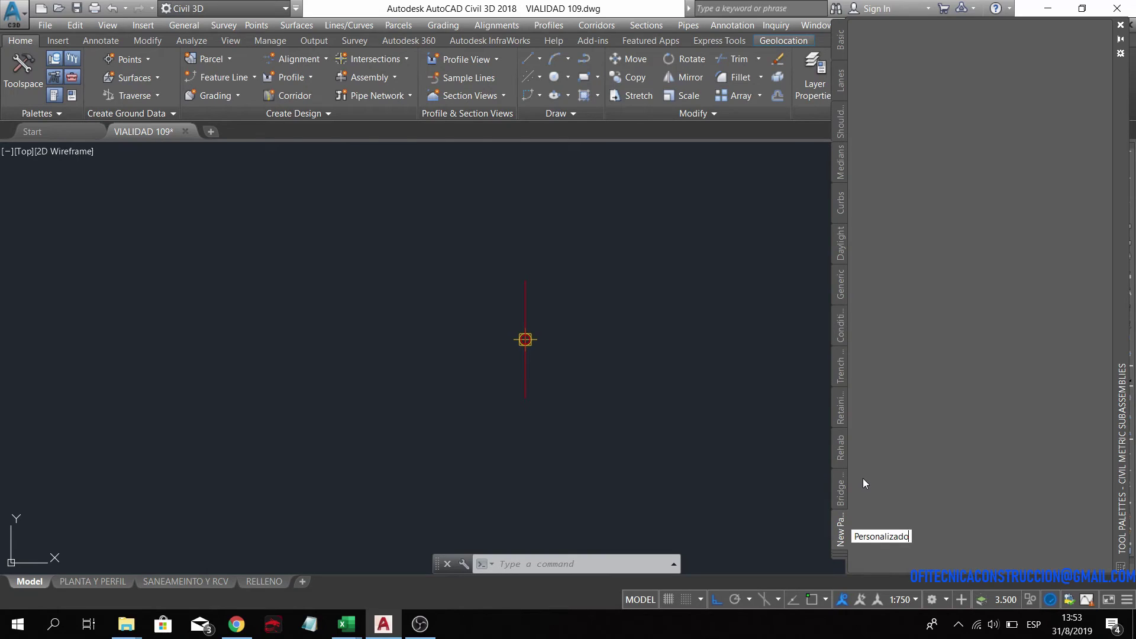
key("Return")
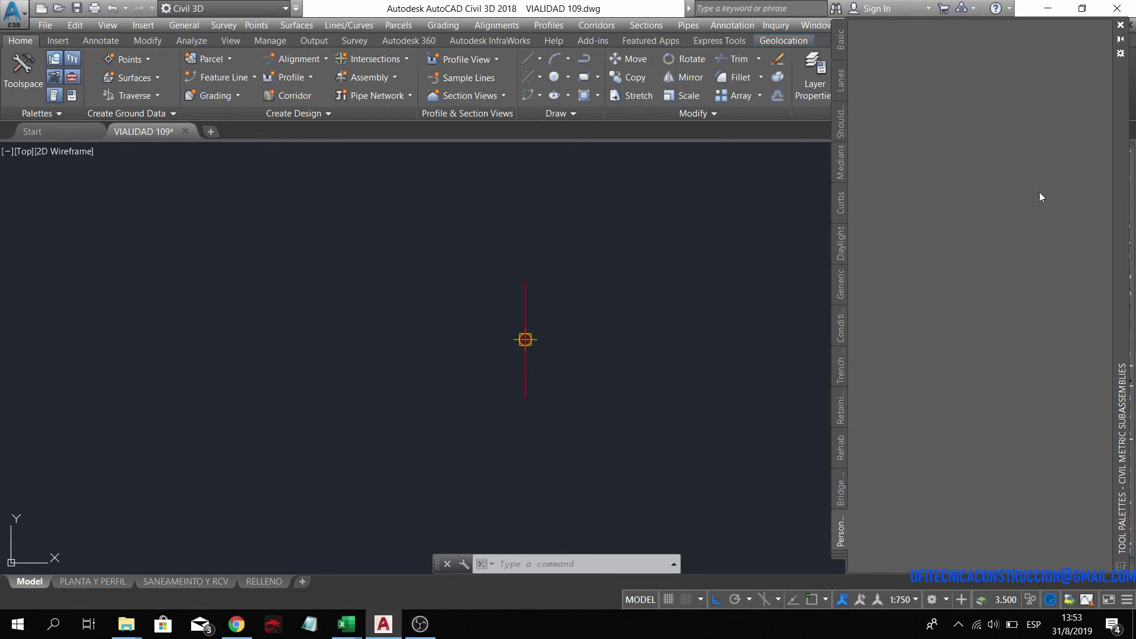
- Add a text label and a separator line at the top of the Personalizados palette
right_click(963, 106)
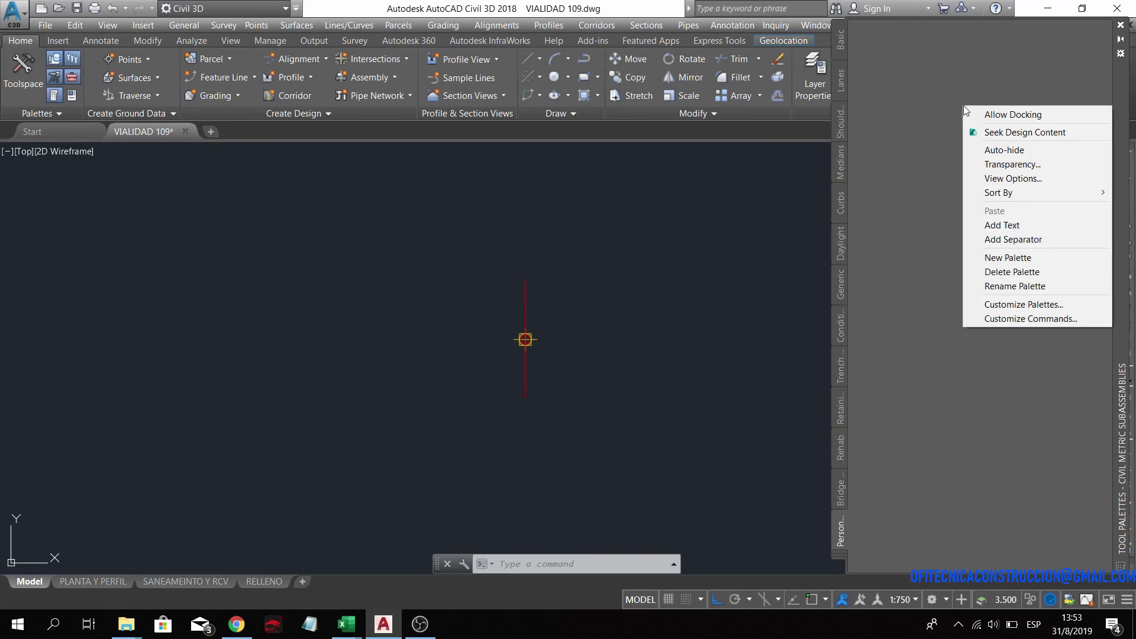
left_click(1017, 224)
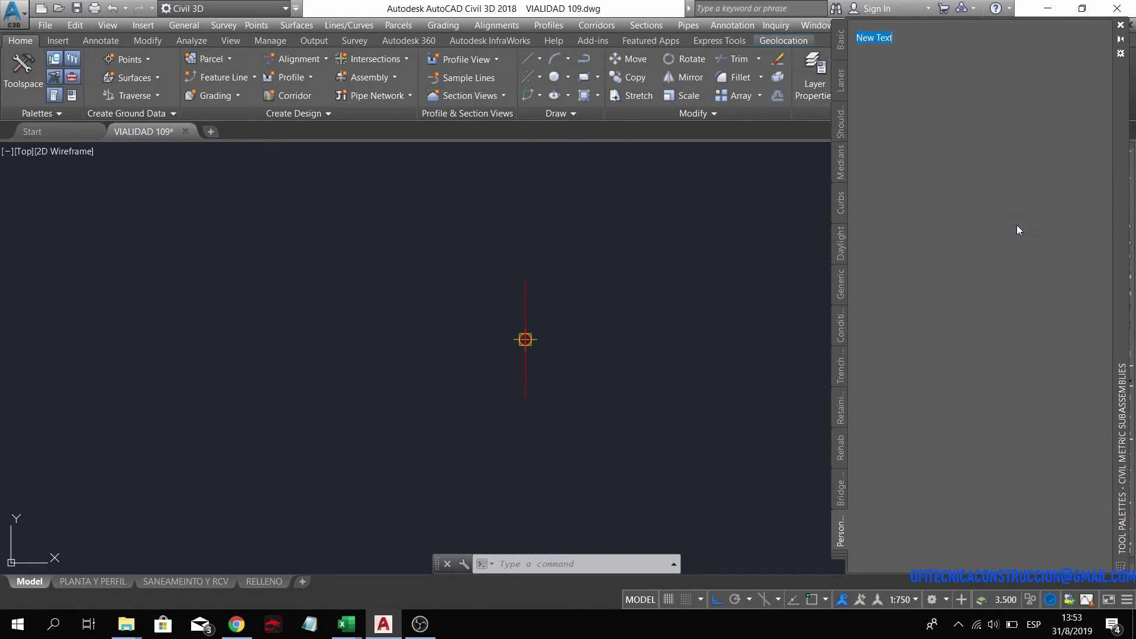
type("Pe")
right_click(957, 214)
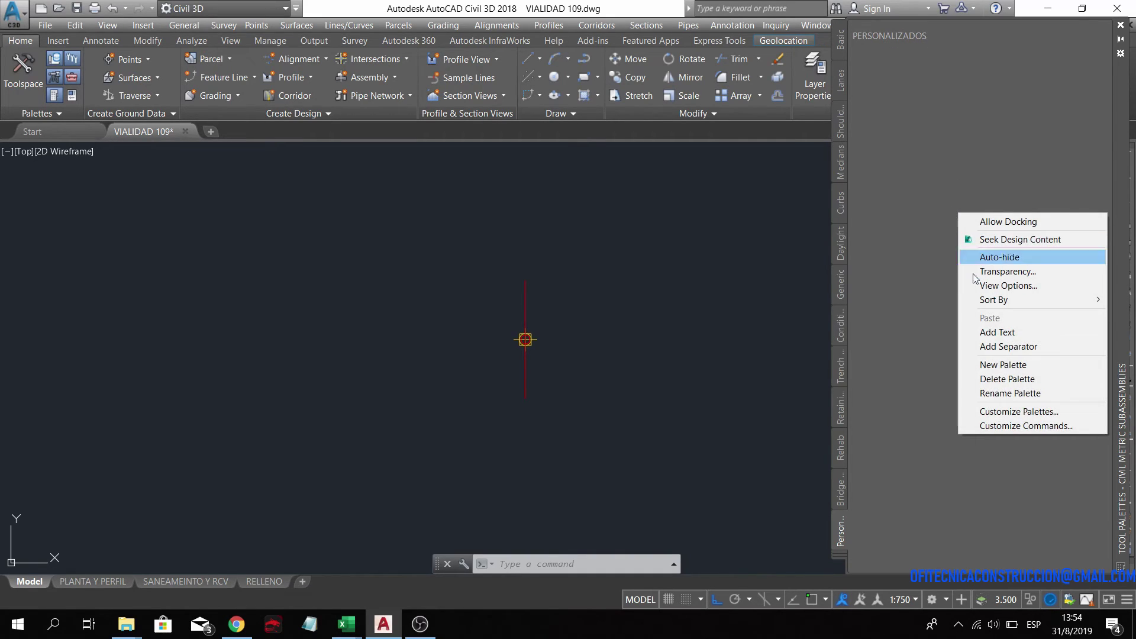
left_click(982, 346)
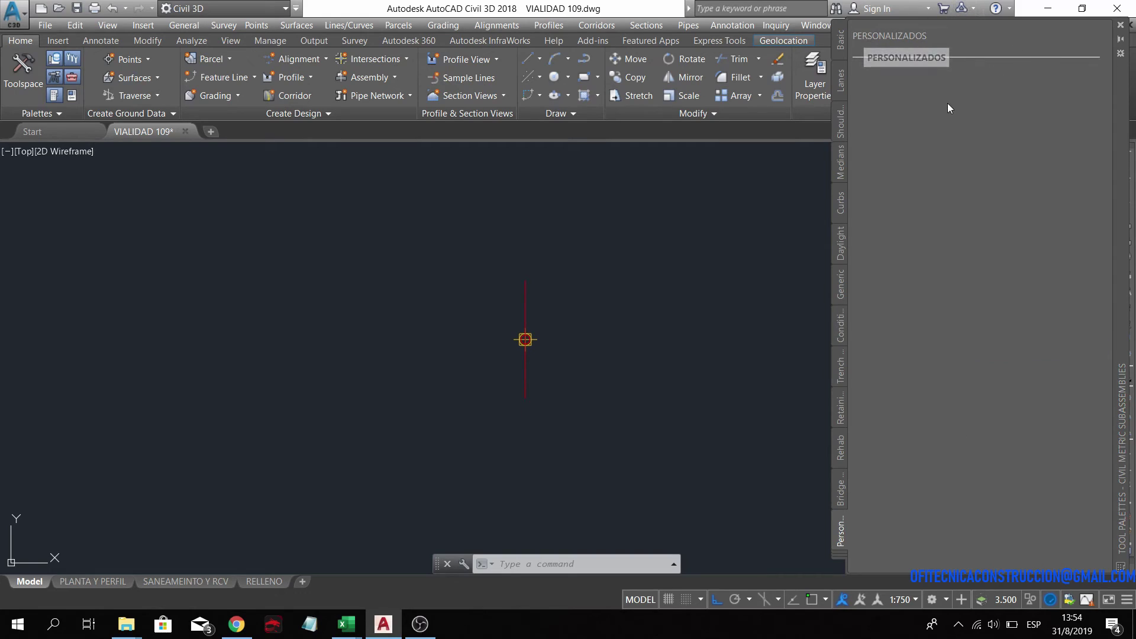
right_click(941, 384)
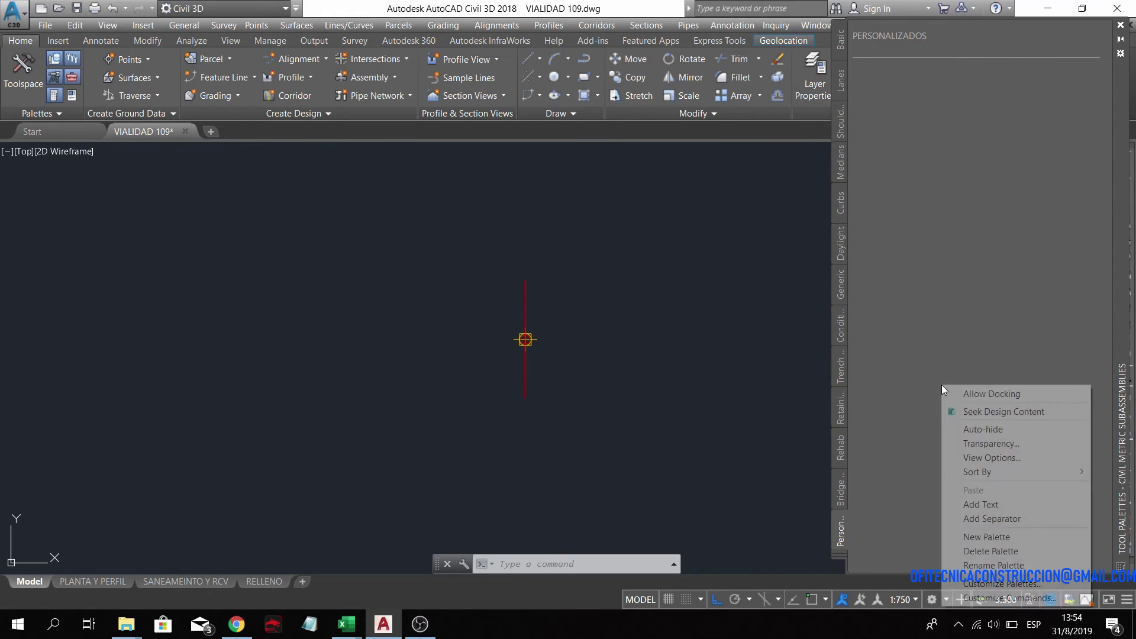
left_click(945, 338)
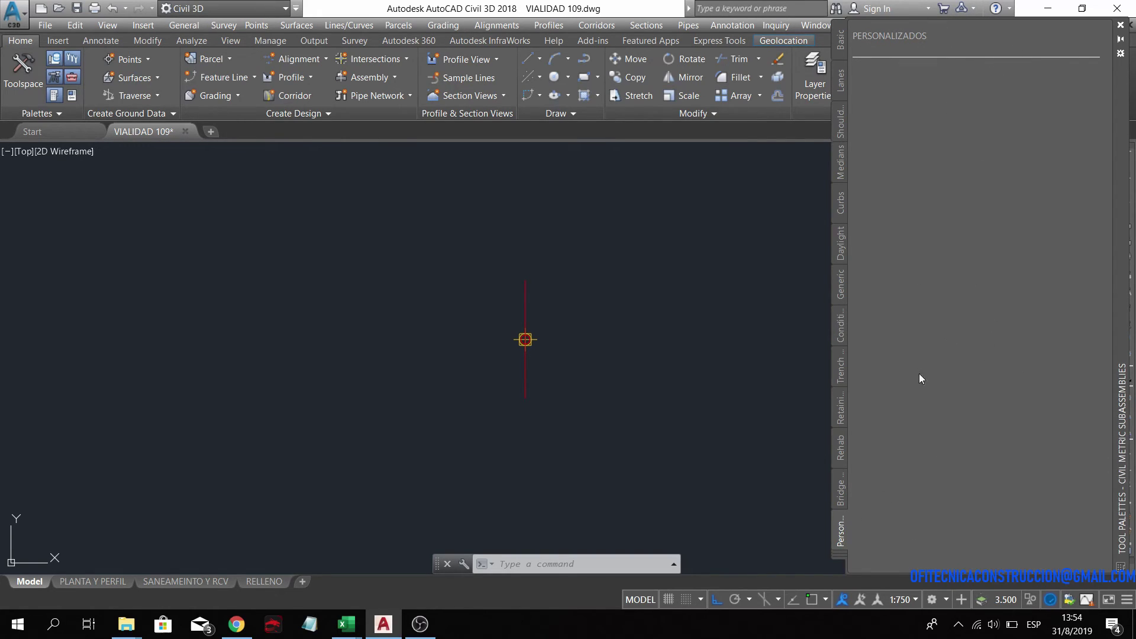
- Import subassemblies from Escritorio > VIDEOS YOUTUBER > 4 > Pave1.pkt into the Personalizados palette
right_click(841, 528)
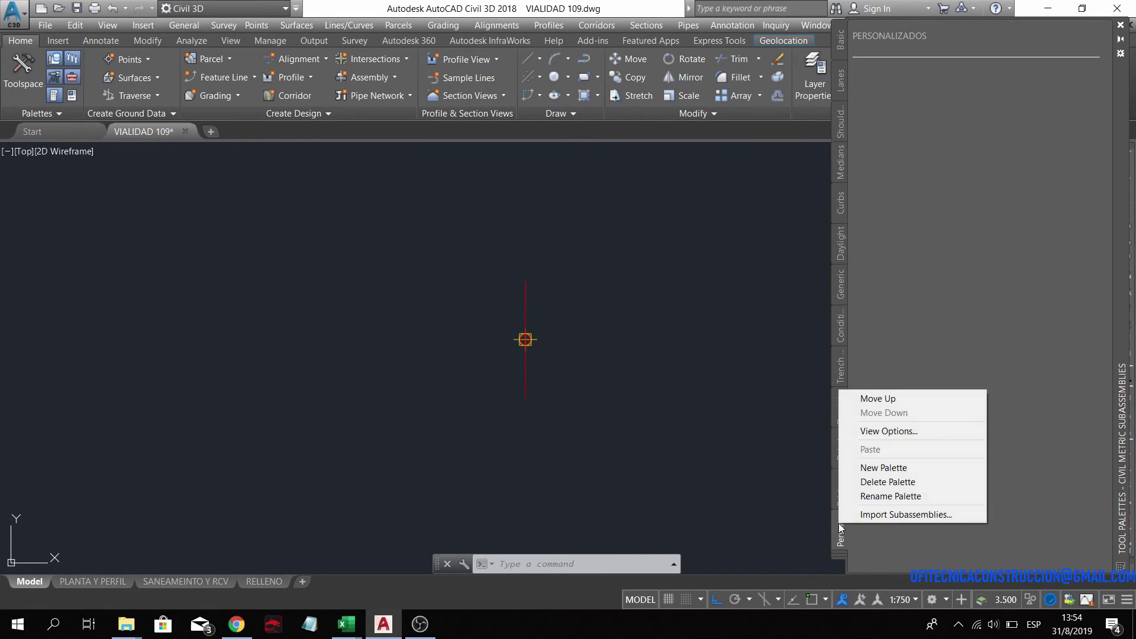
left_click(879, 515)
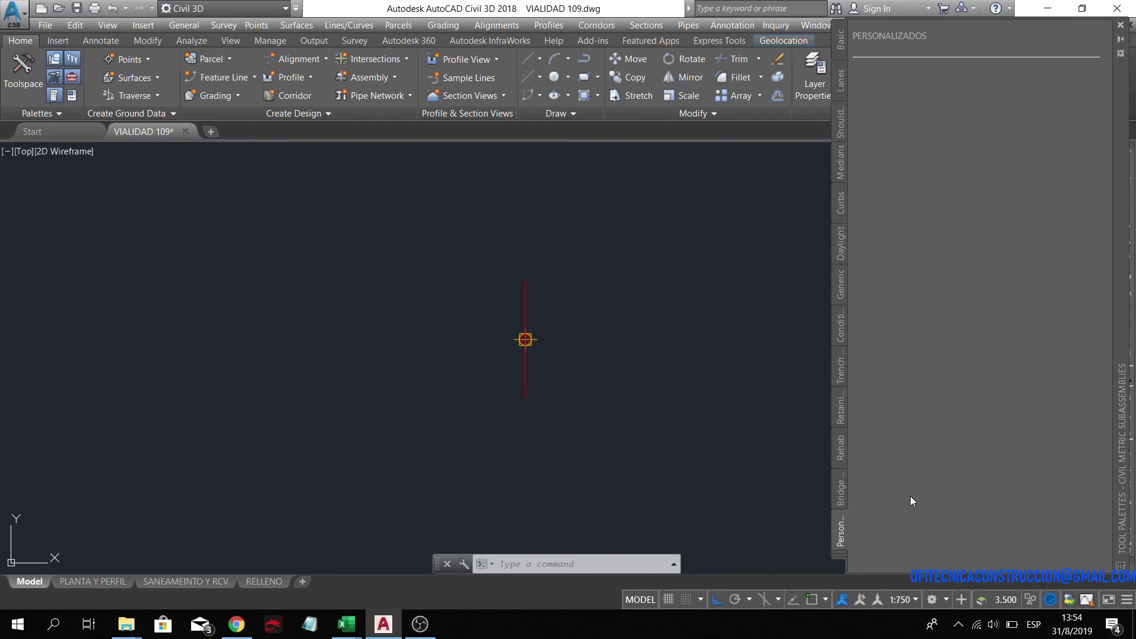
left_click(692, 270)
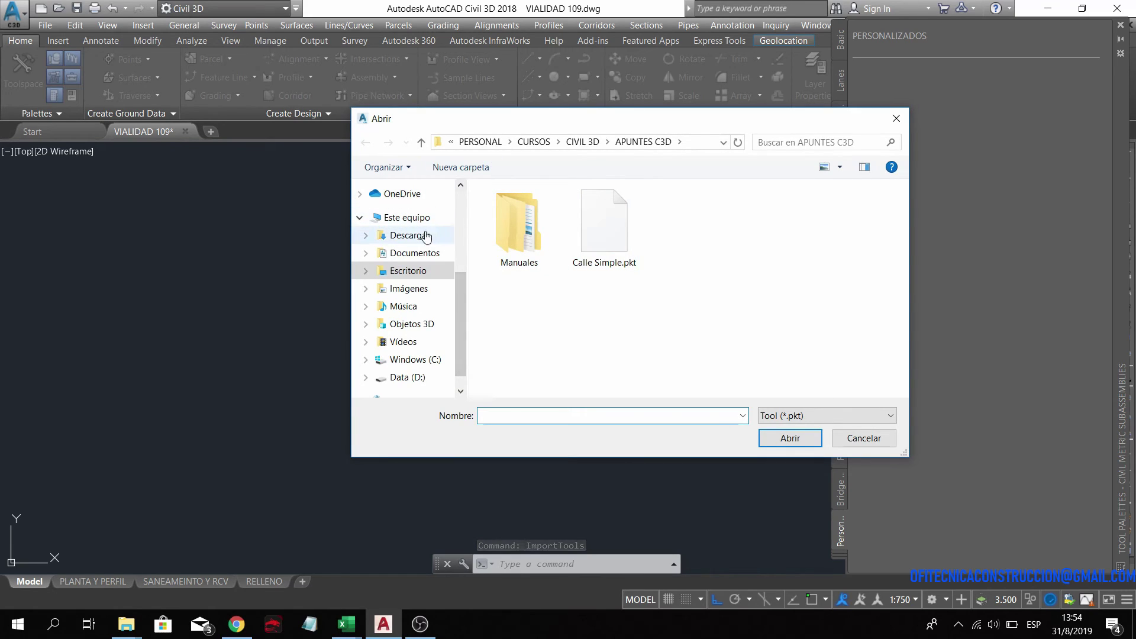
left_click(408, 272)
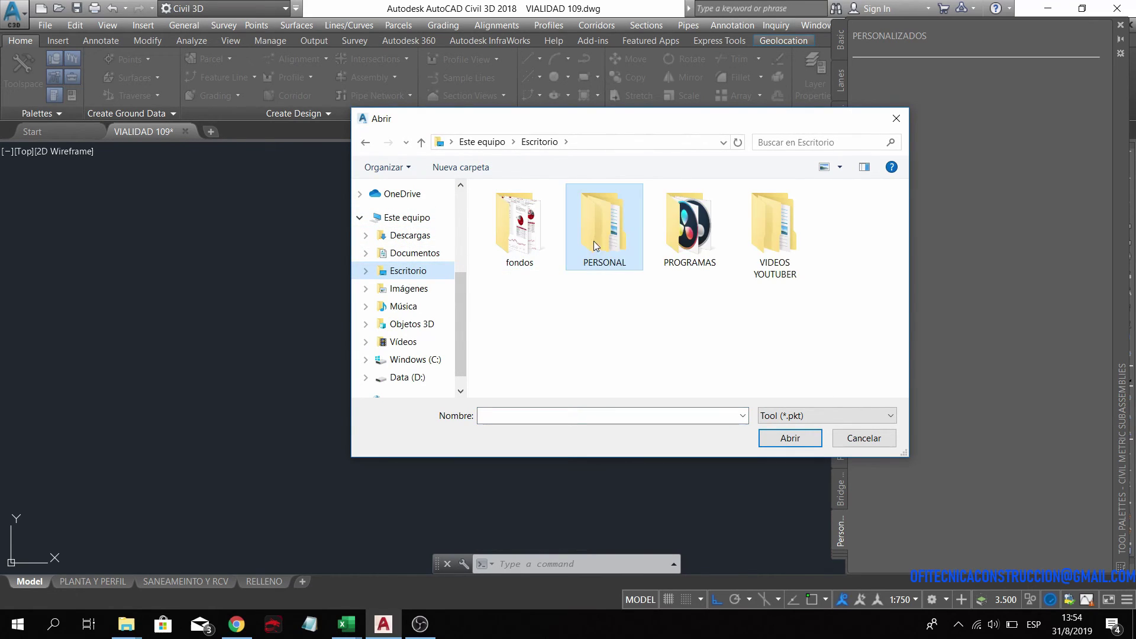
double_click(783, 239)
double_click(498, 261)
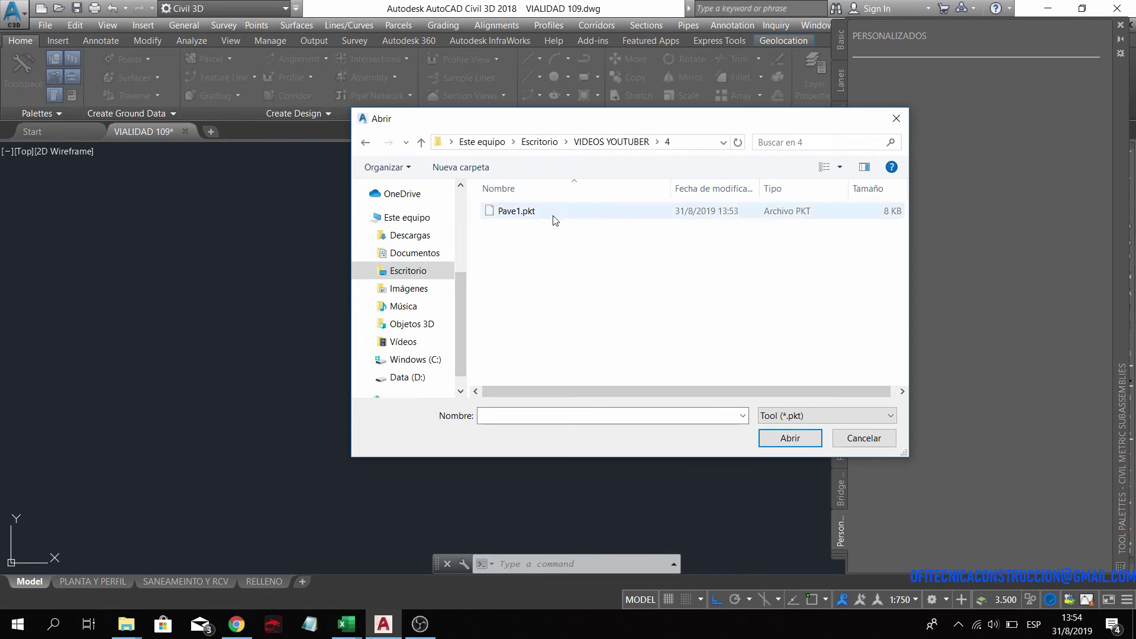
left_click(501, 213)
left_click(821, 440)
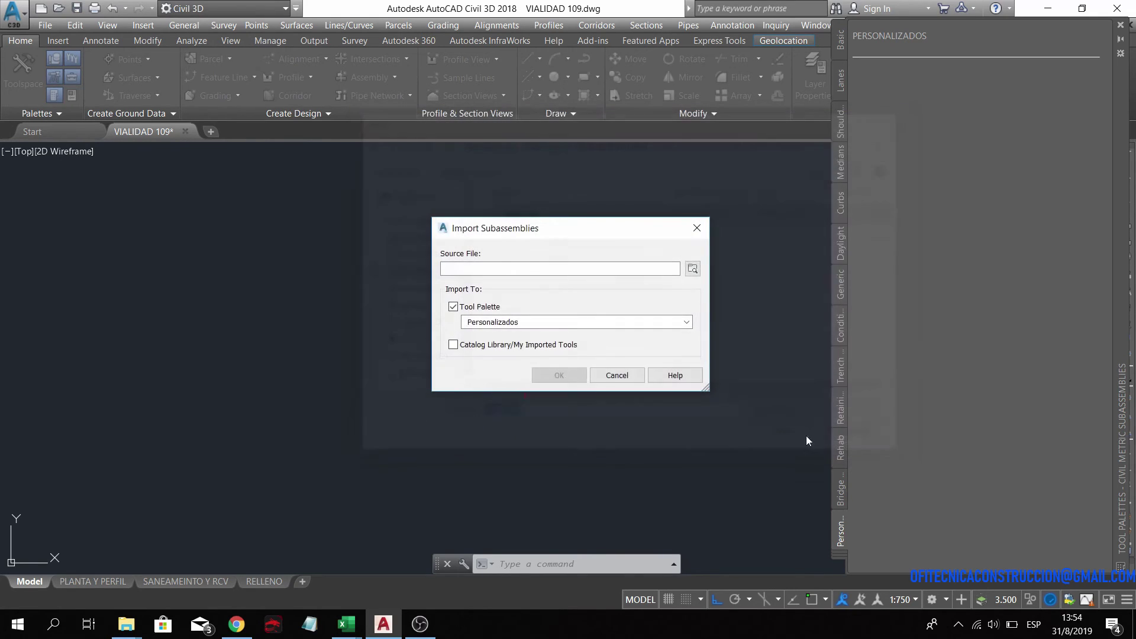
left_click(566, 377)
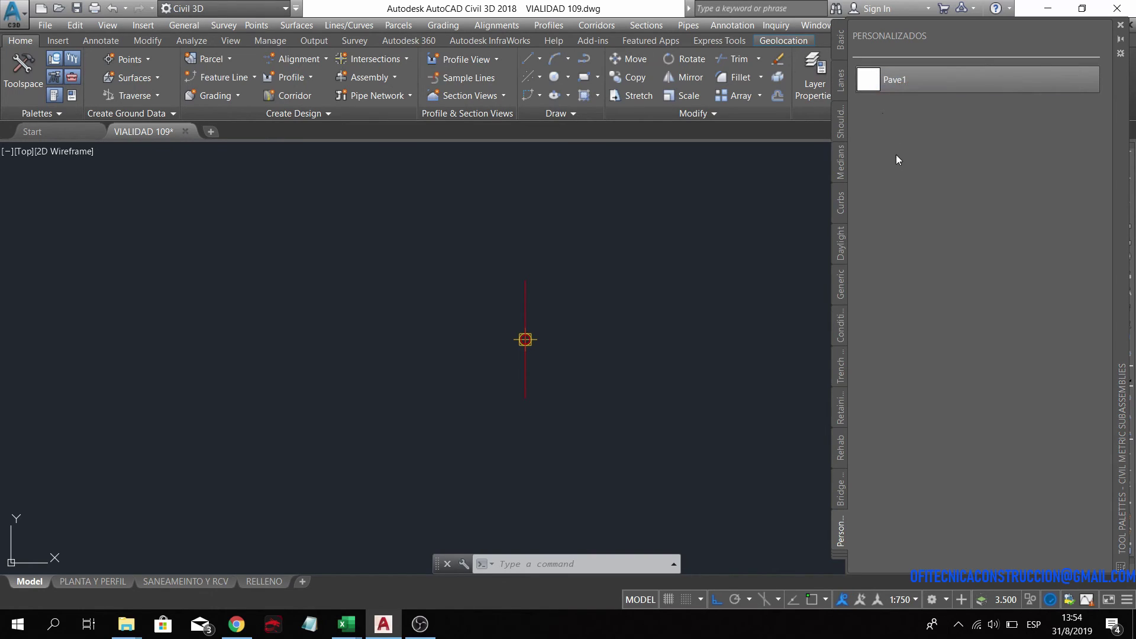
- Refresh the Pave1 tool's preview image and start inserting Pave1 (Right, Width 3.600m)
right_click(873, 79)
left_click(875, 81)
key("Escape")
right_click(874, 85)
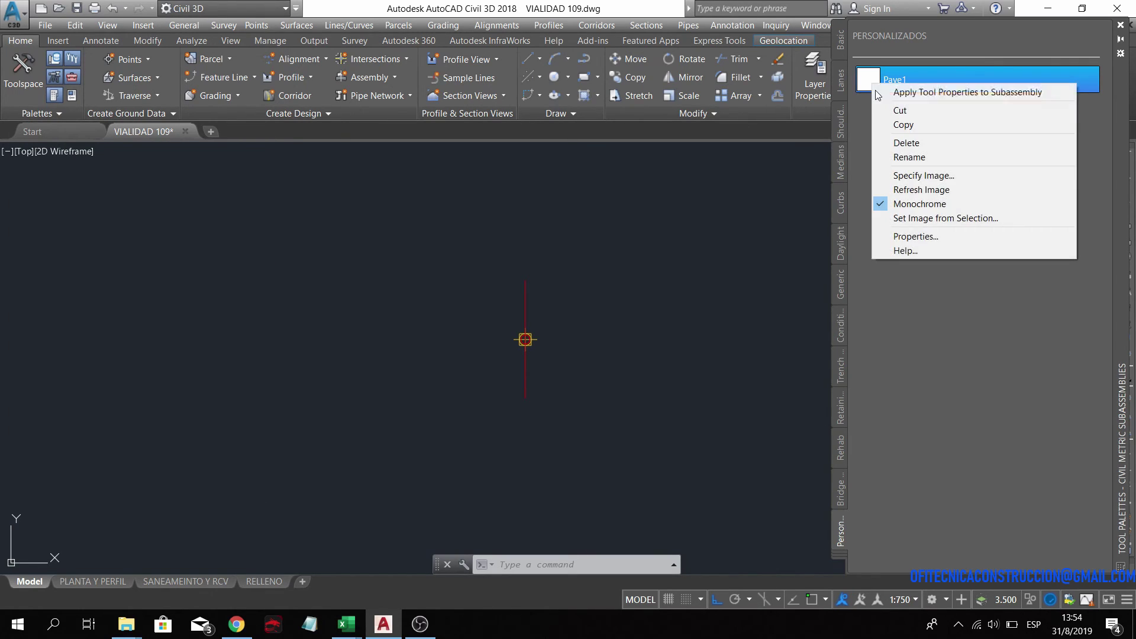
left_click(921, 190)
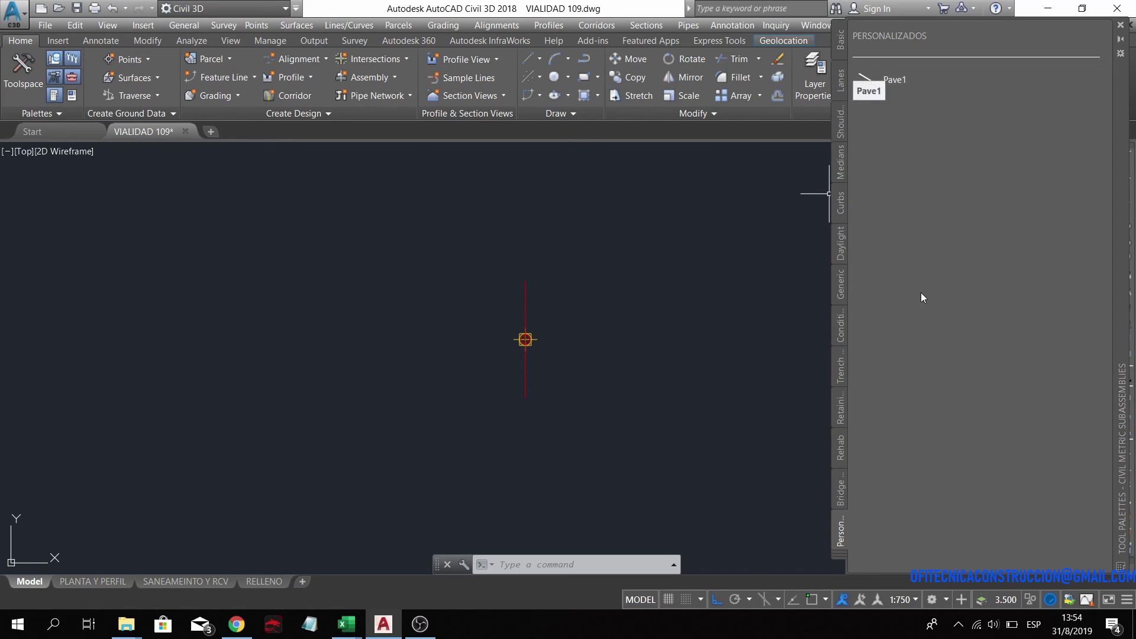
left_click(872, 76)
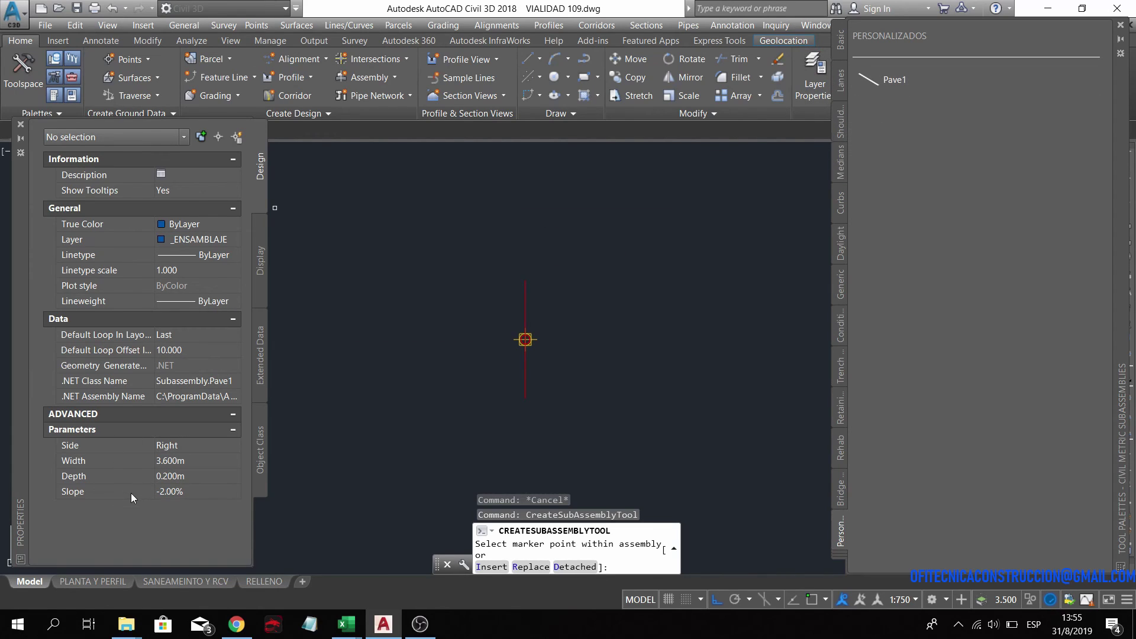
- Attach Pave1 lanes on the Right and Left sides of the assembly marker, then select the right lane
left_click(182, 445)
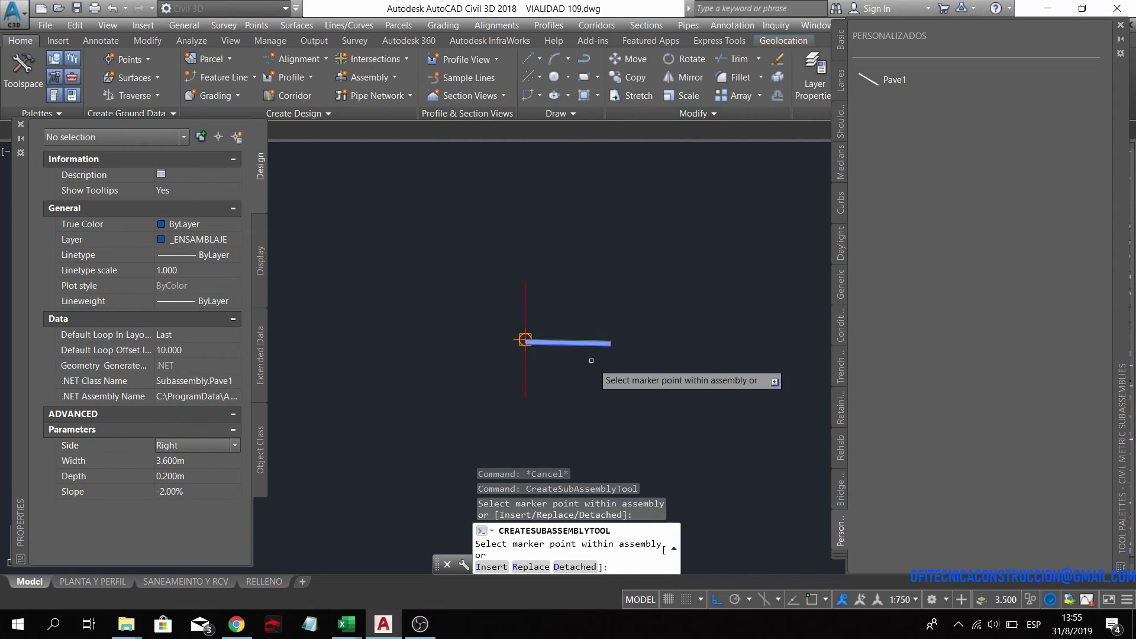
scroll(577, 361, "up", 2)
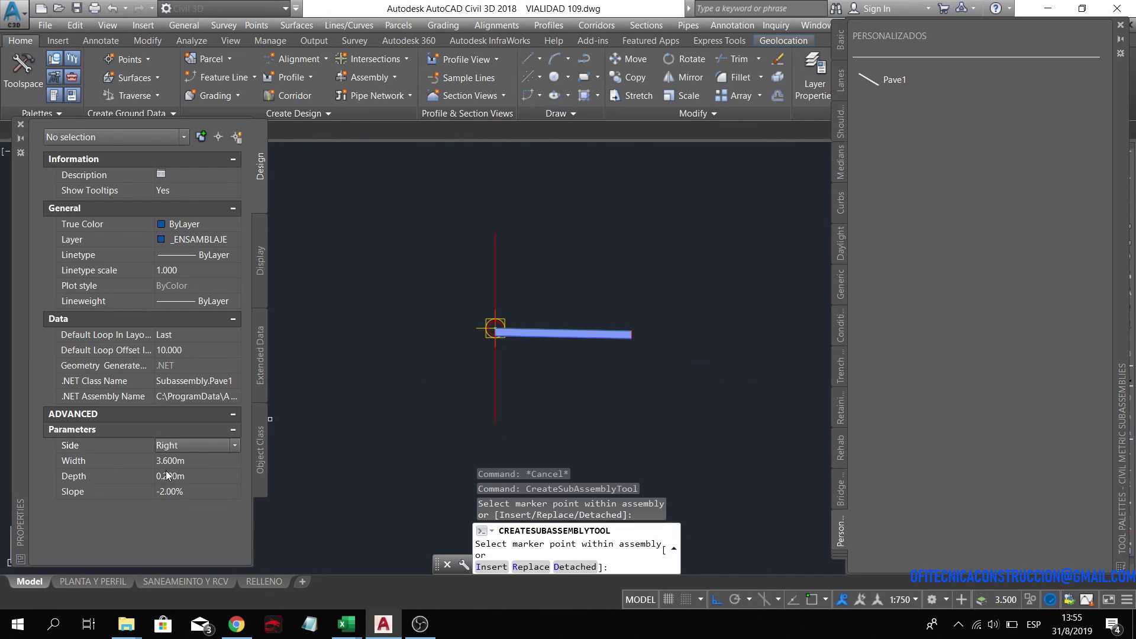
left_click(184, 445)
left_click(496, 302)
key("Escape")
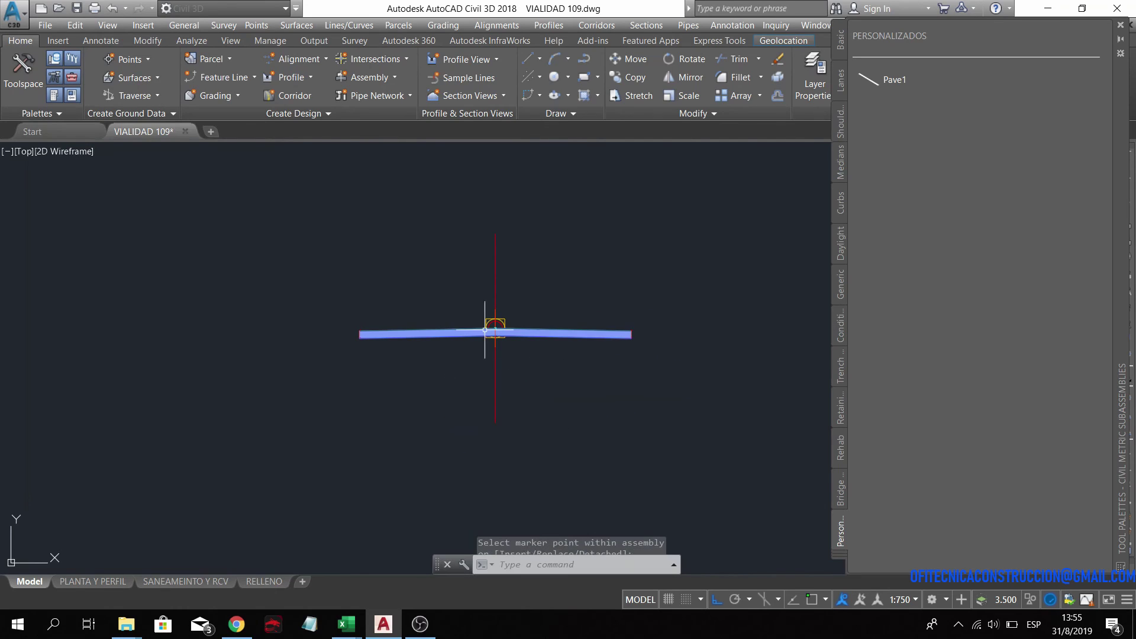
key("Escape")
left_click(592, 333)
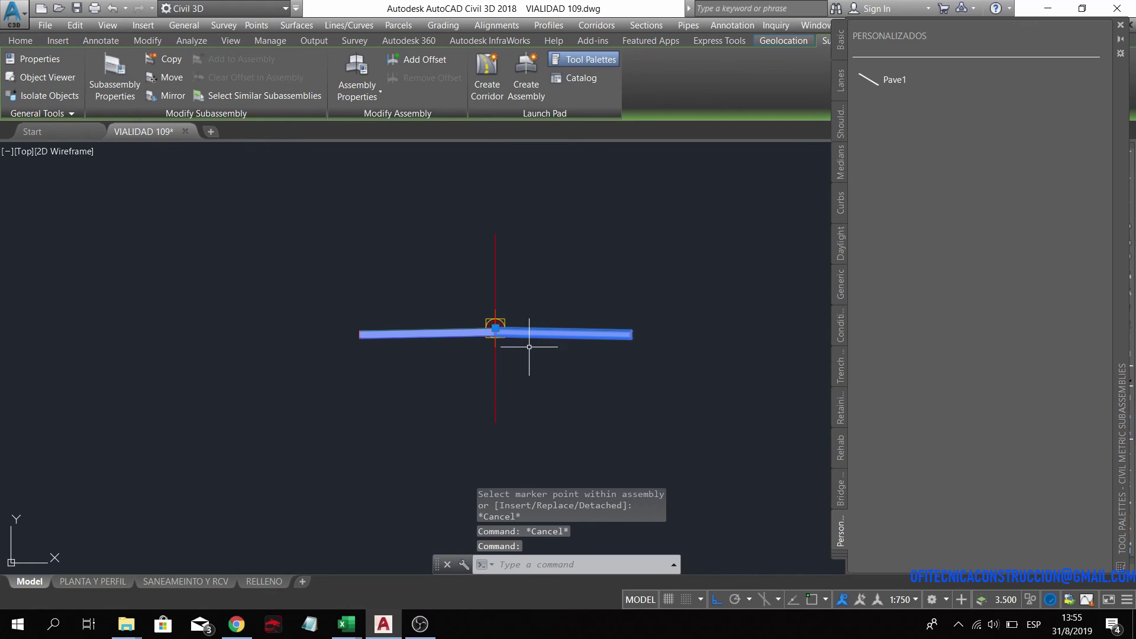
- Change the right Pave1 lane's Width from 3.600m to 5.000m in Properties
left_click(44, 56)
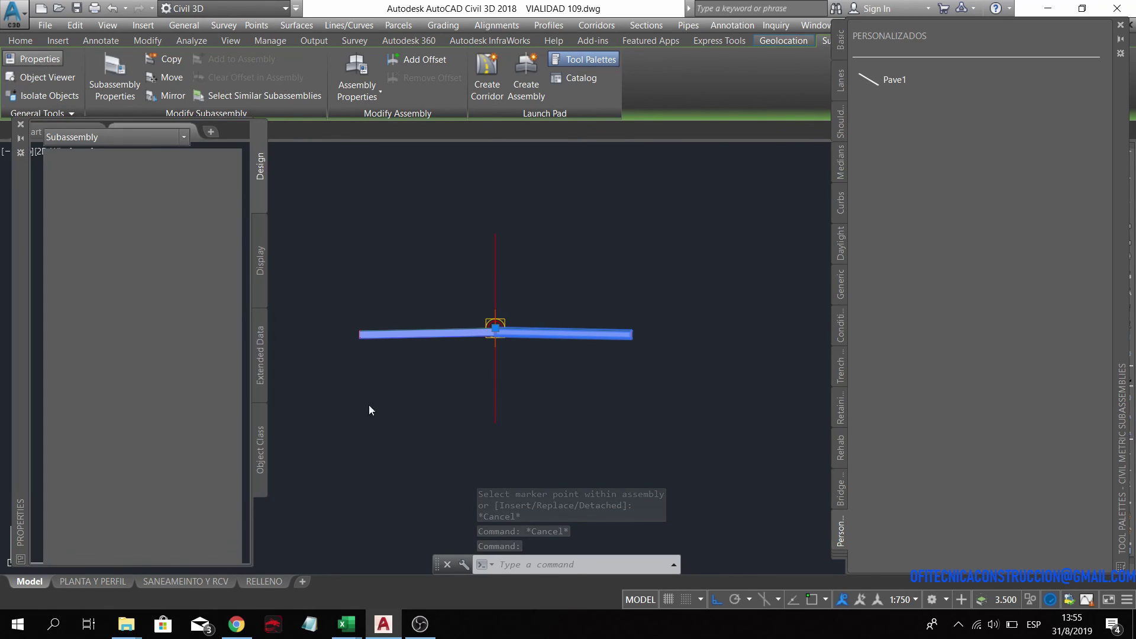
left_click(202, 506)
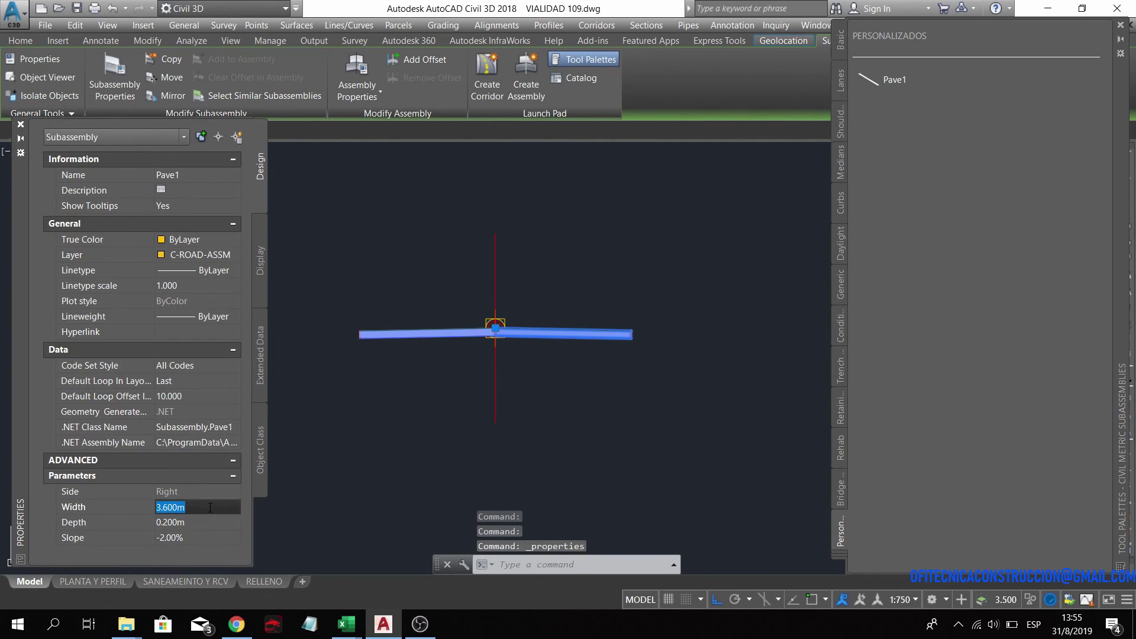
type("5")
key("Return")
left_click(198, 517)
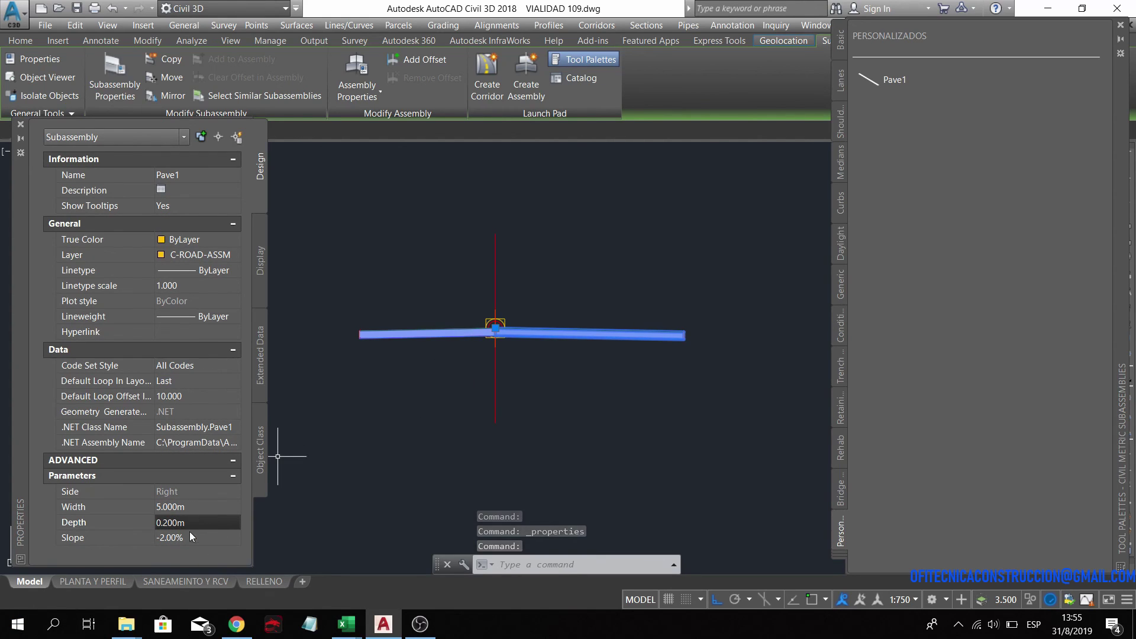
key("Escape")
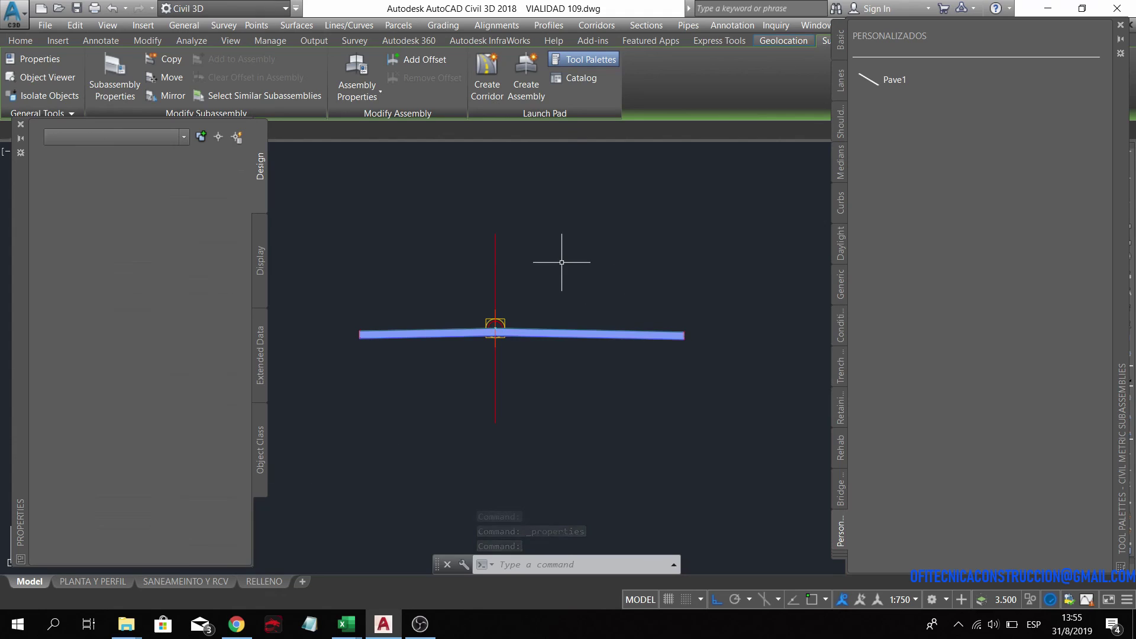